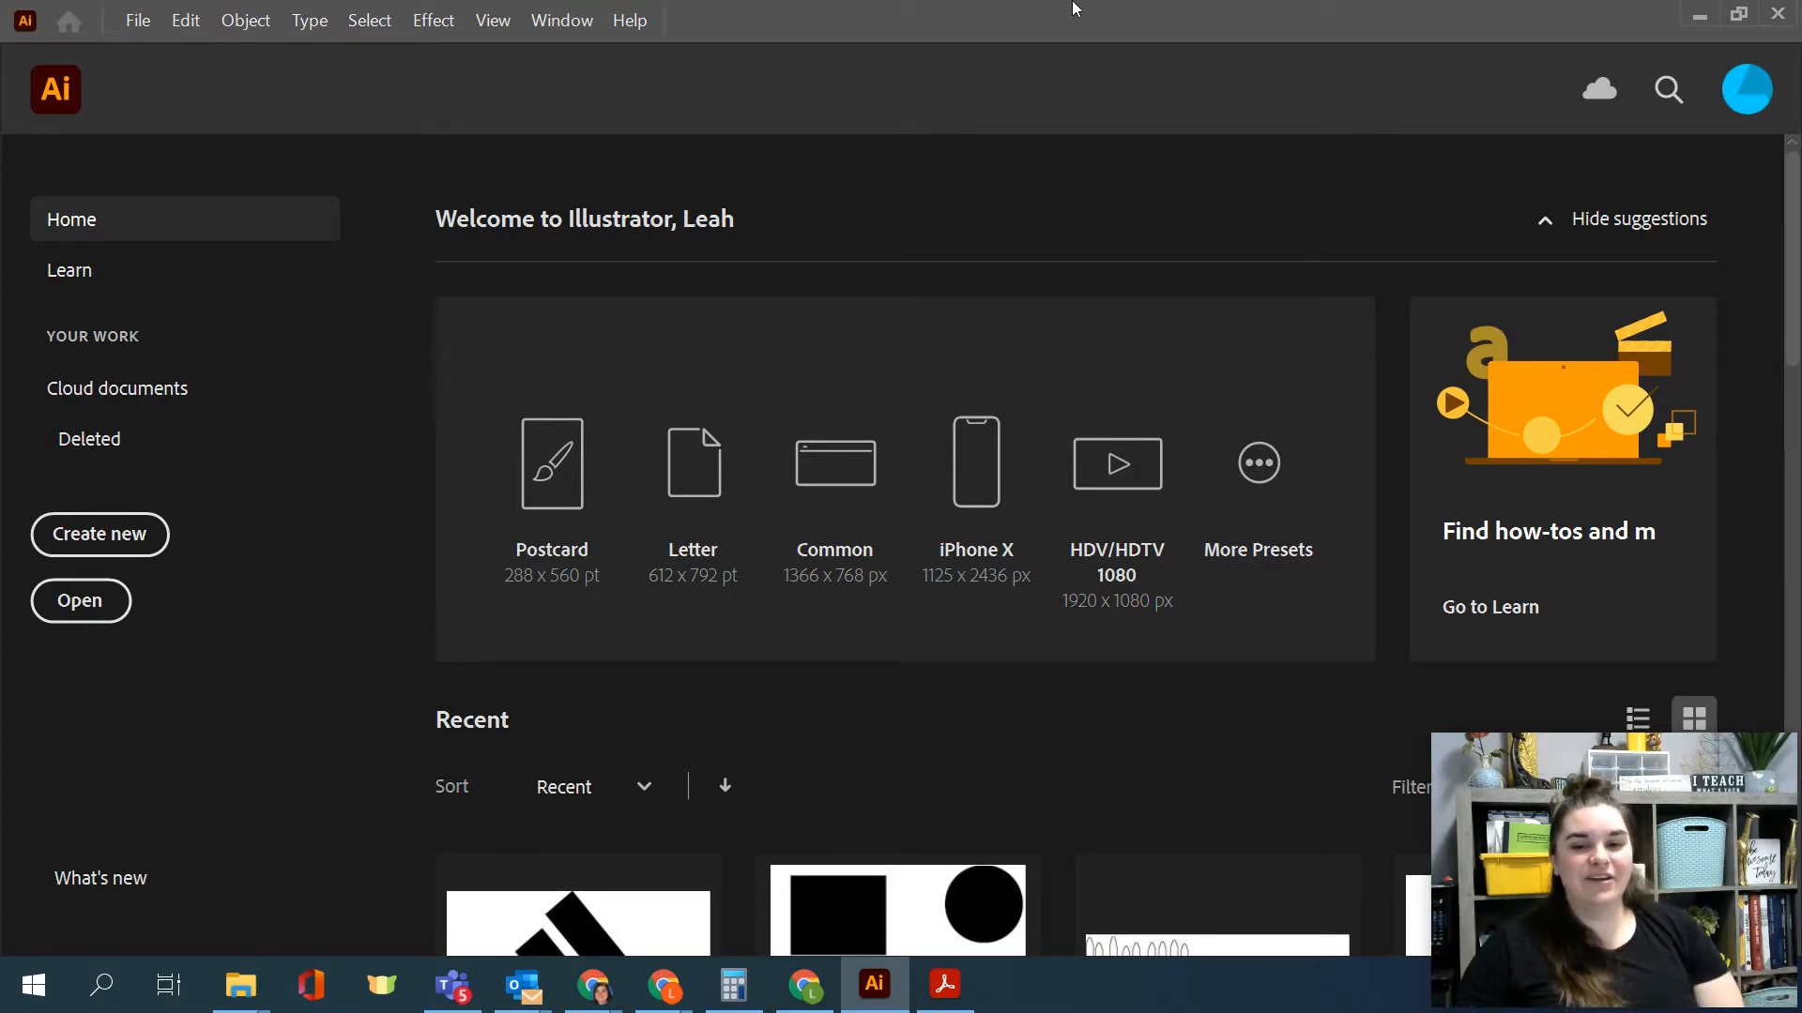
Step: Create a new 800 x 800 px RGB document and close the floating Character panel
click(136, 541)
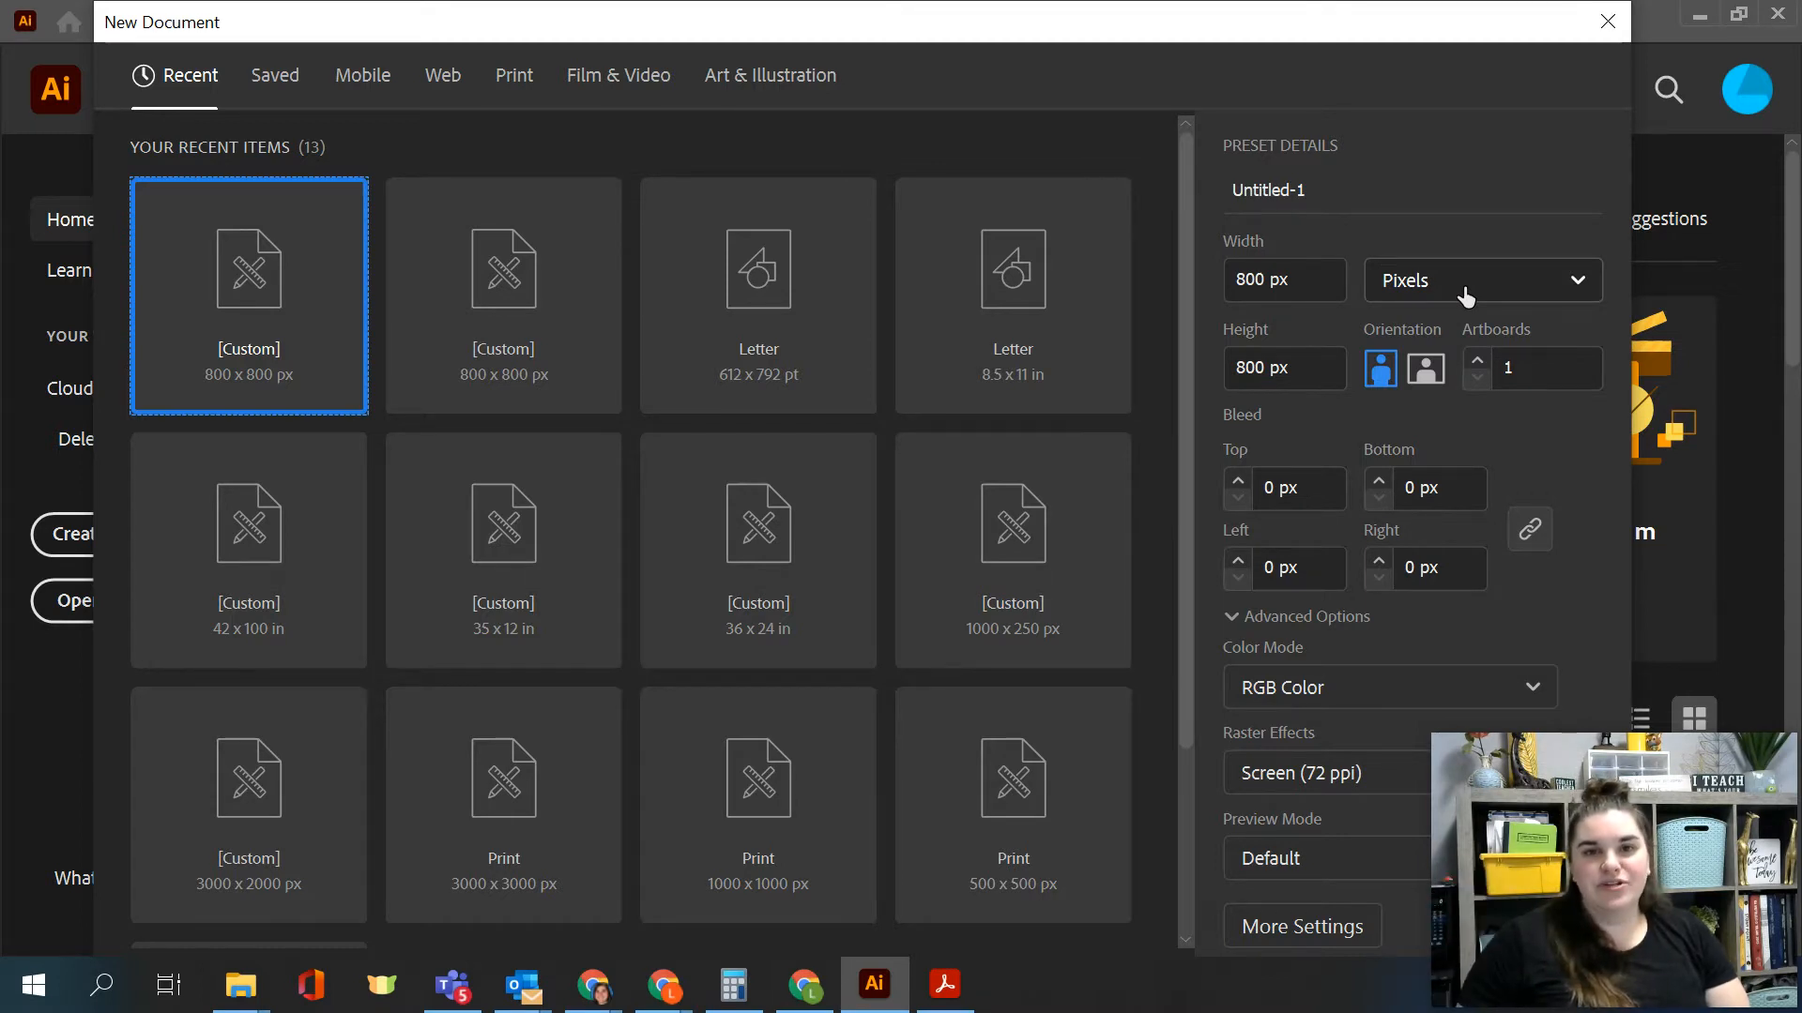
key(Escape)
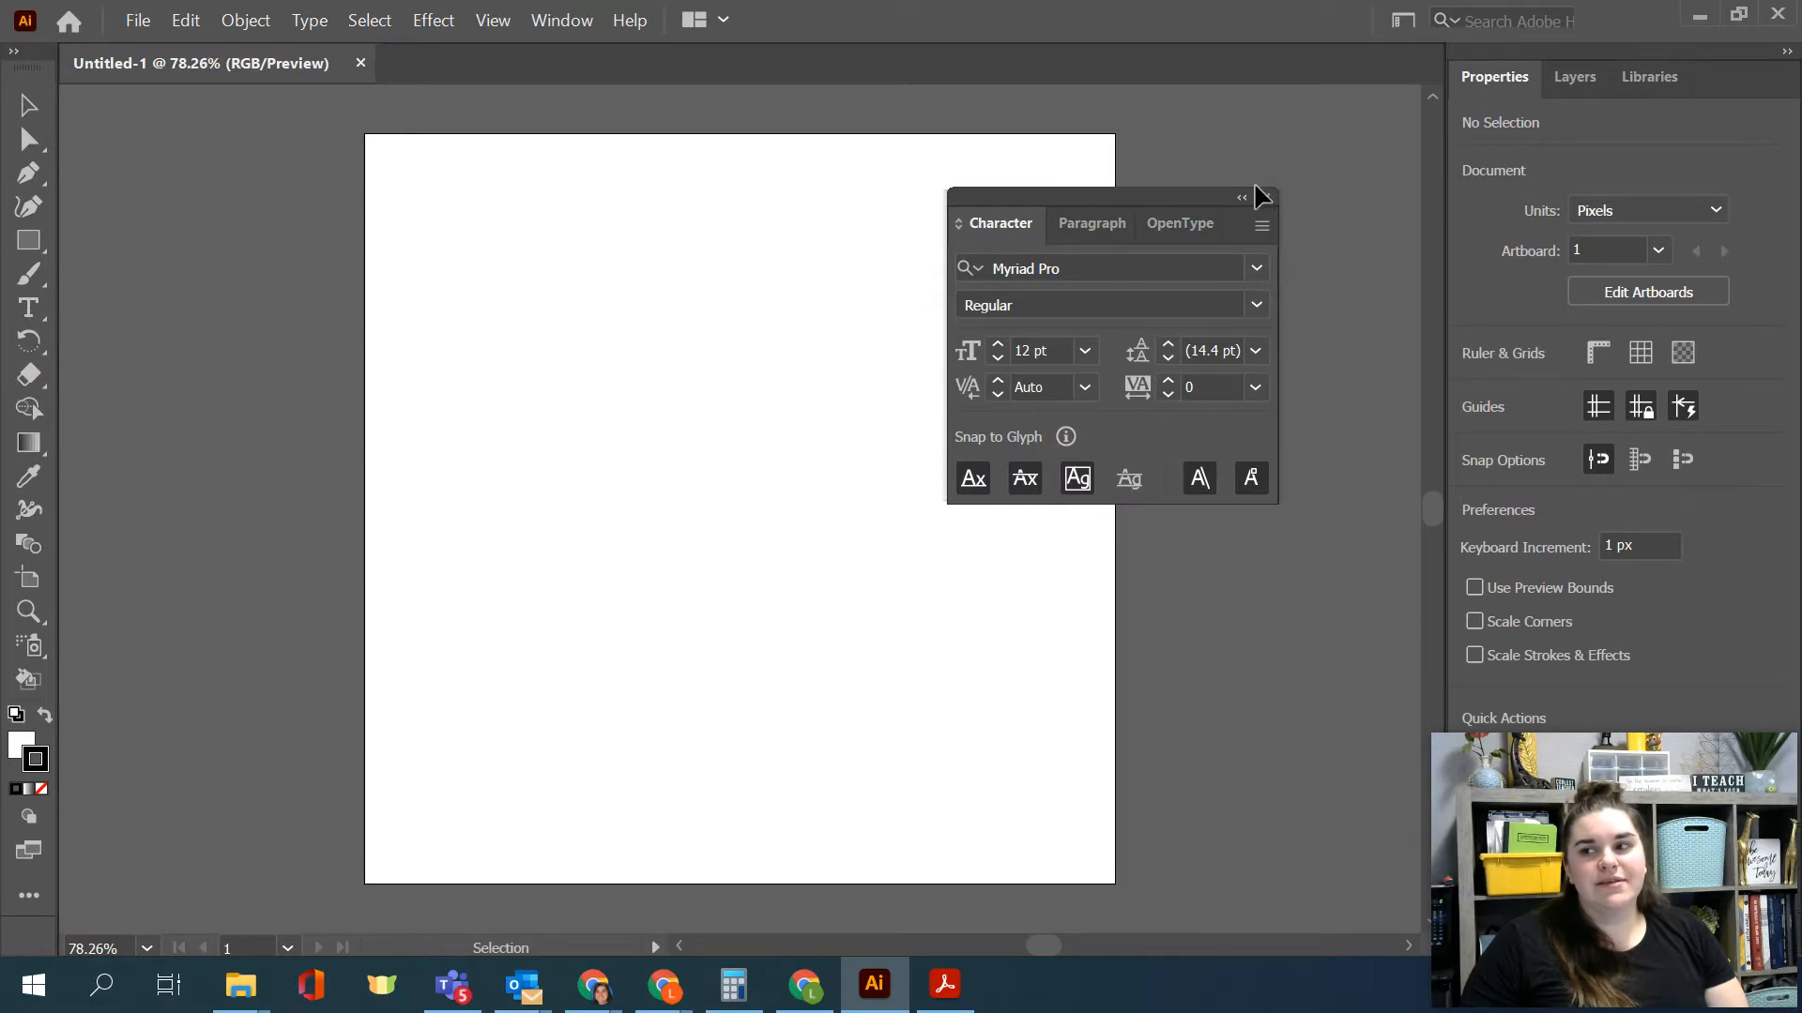
click(1267, 196)
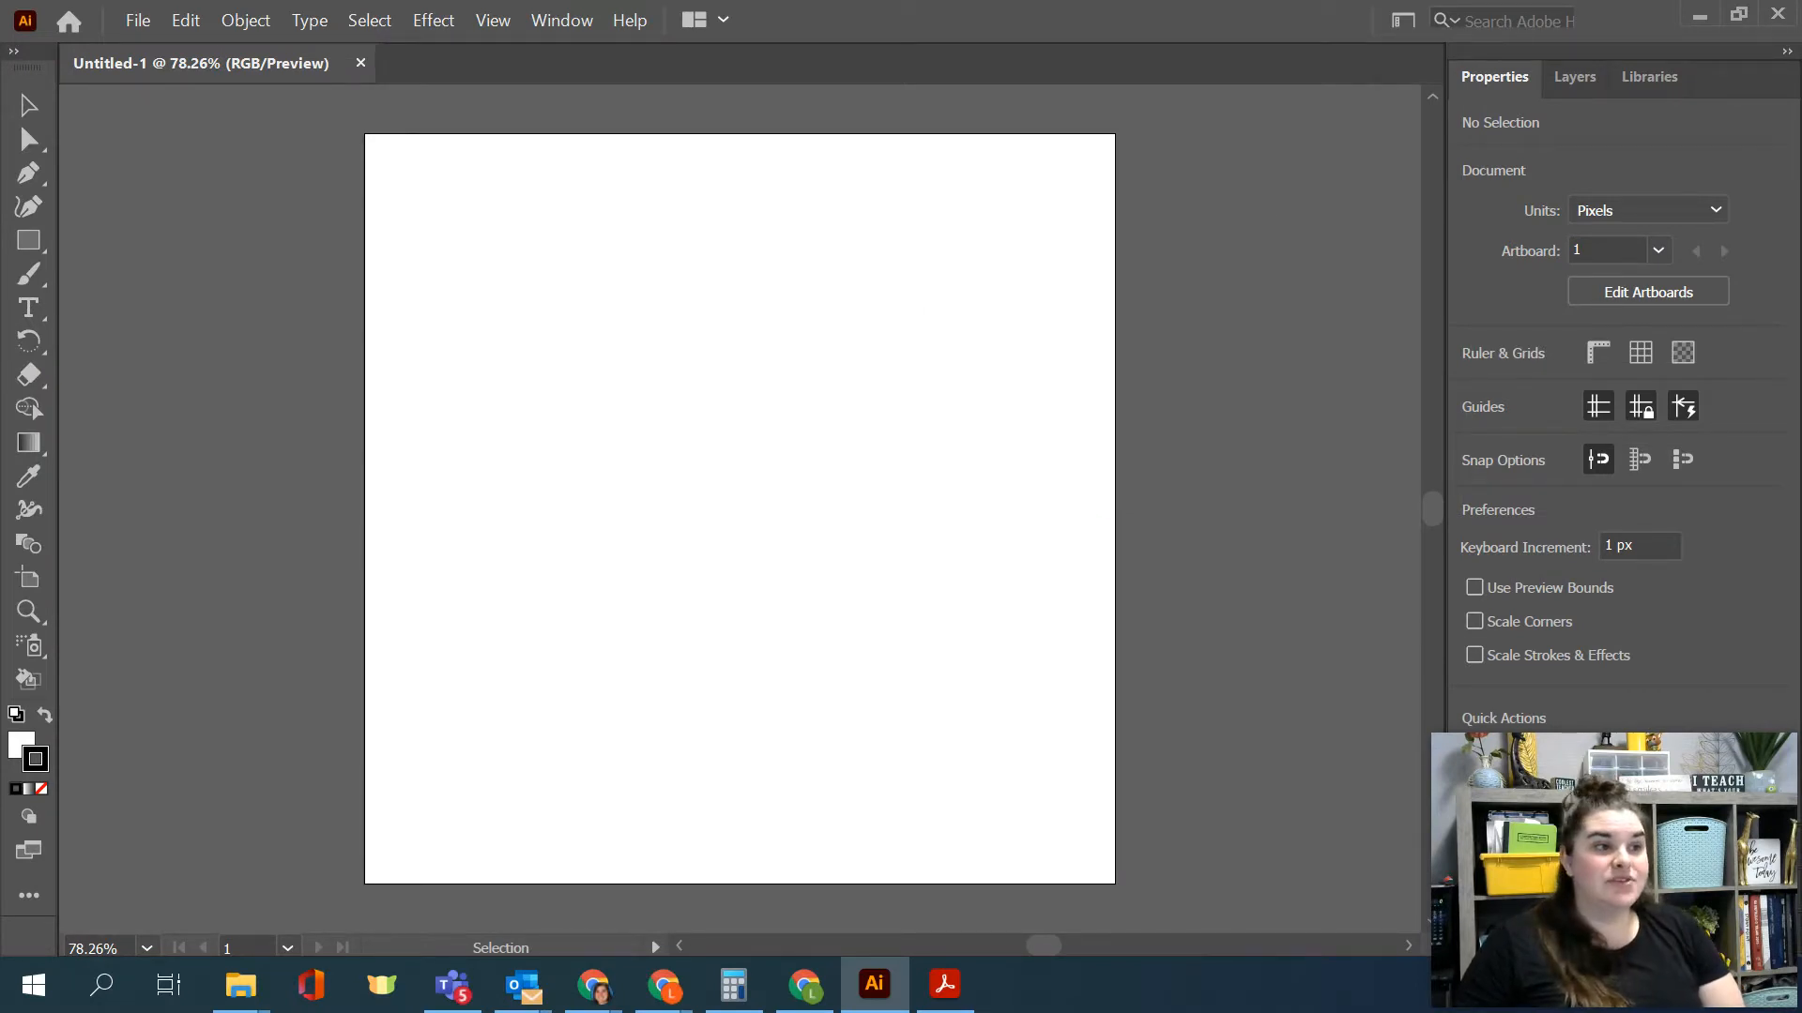
drag(0, 94, 0, 141)
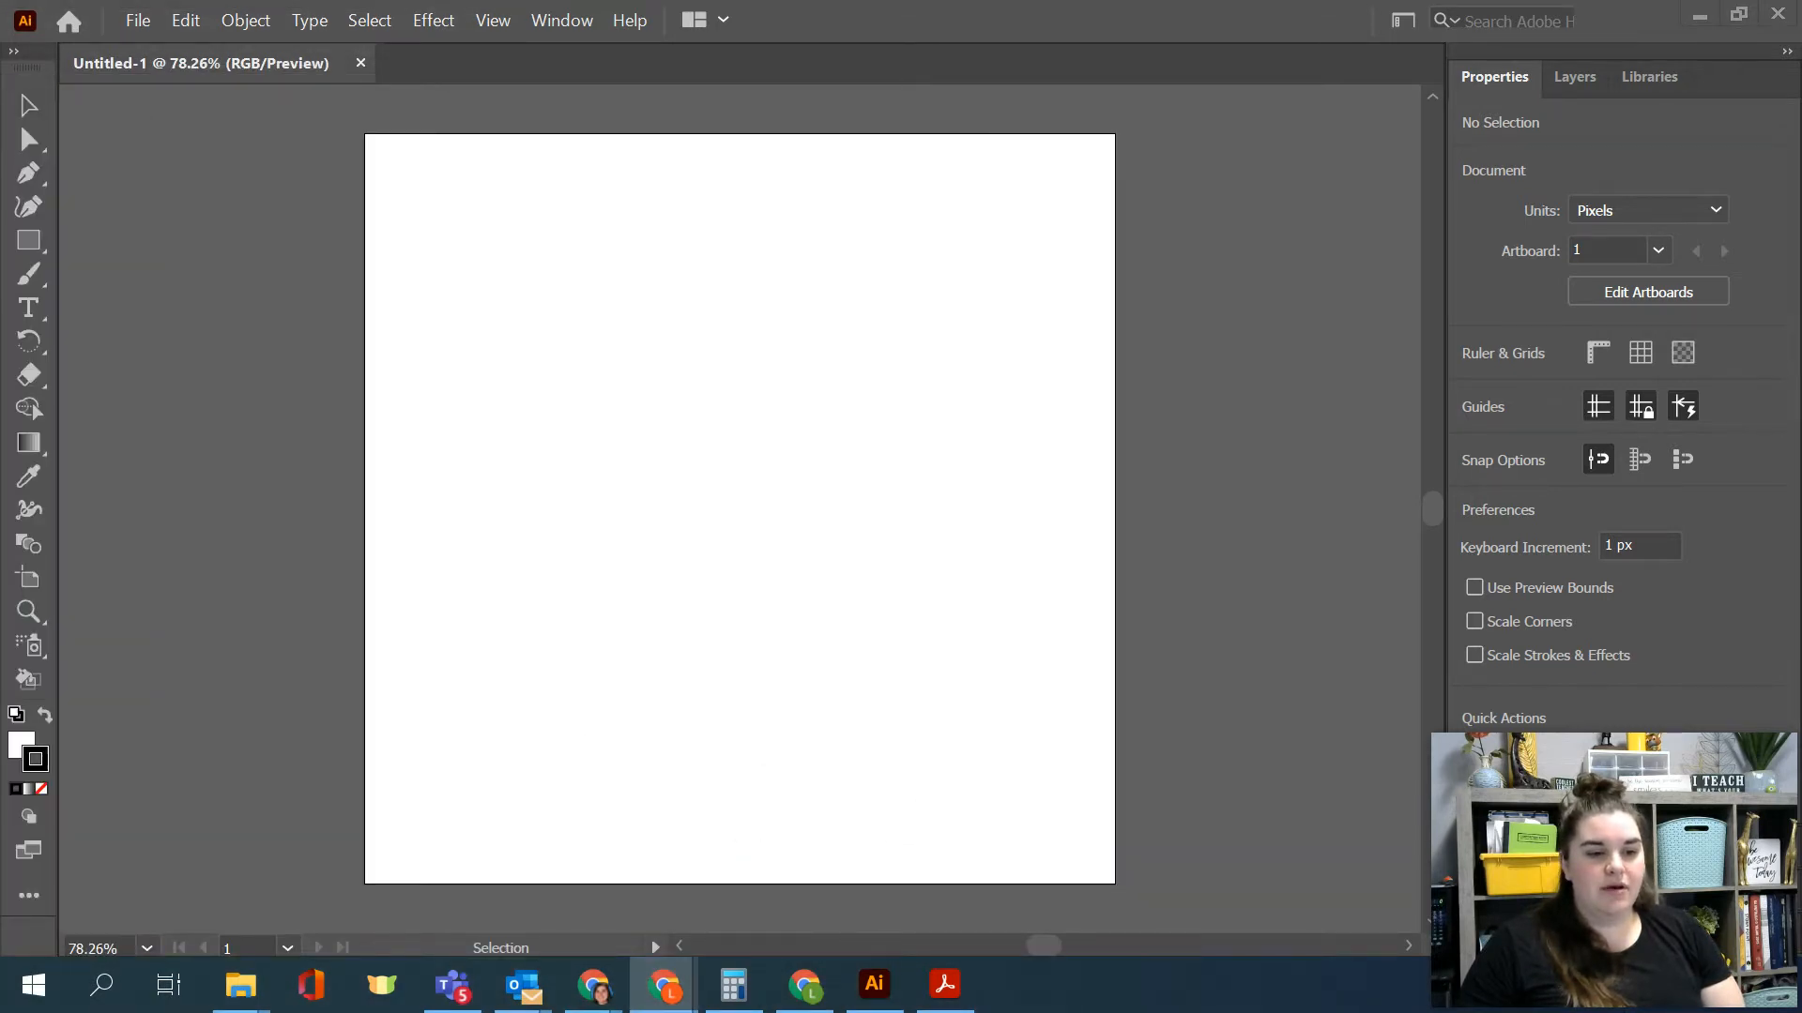
Step: Switch to Chrome and search Google Images for "giraffe"
click(593, 985)
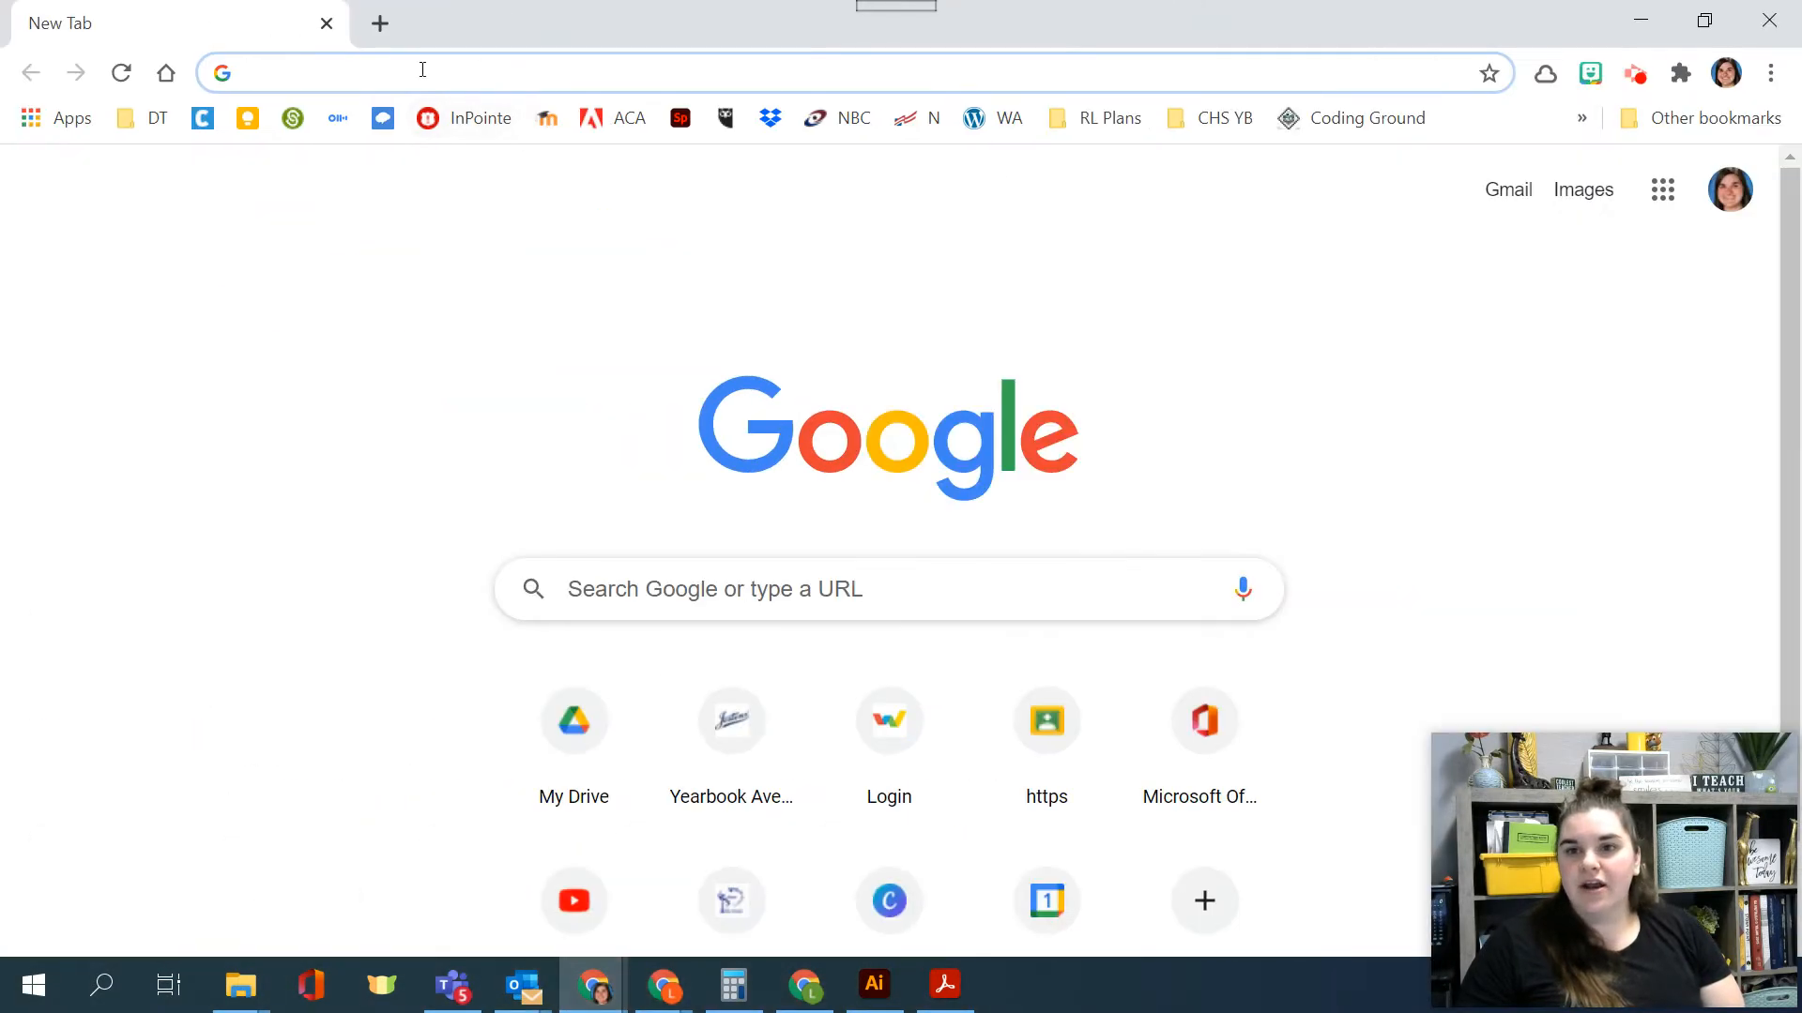
click(422, 69)
text(gar)
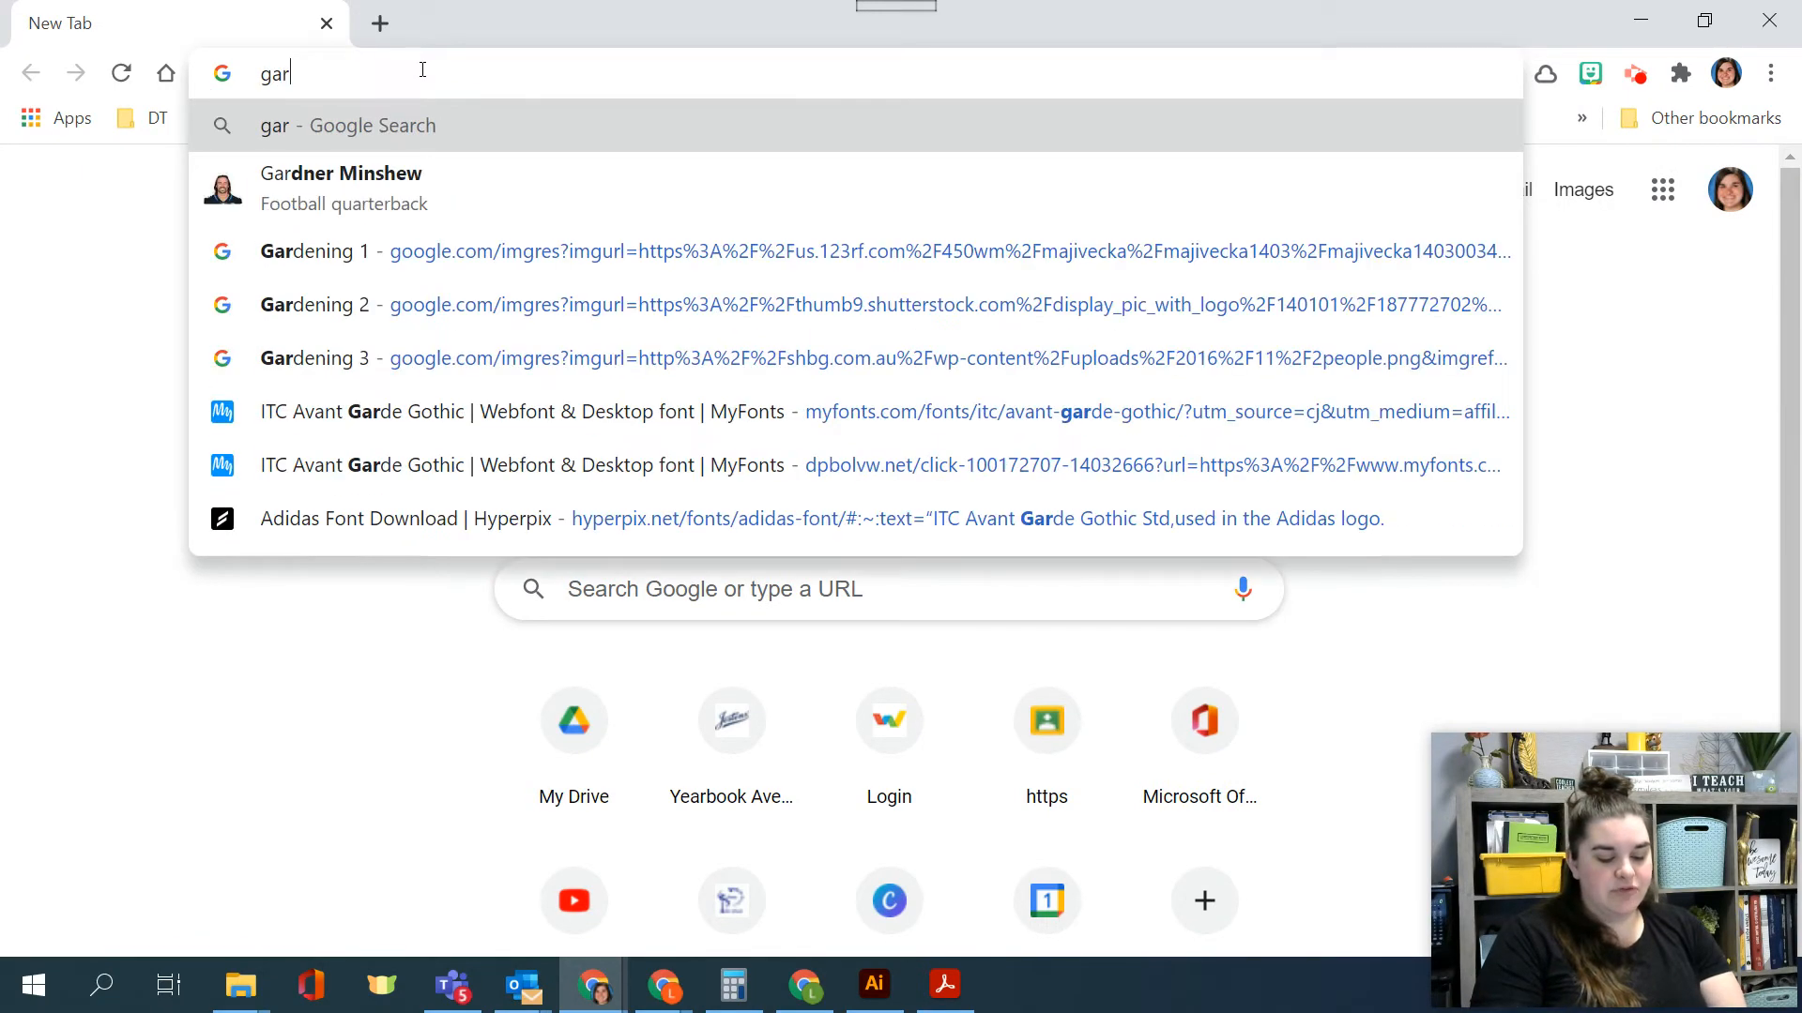
key(BackSpace)
key(BackSpace)
key(BackSpace)
text(giraffe)
key(Return)
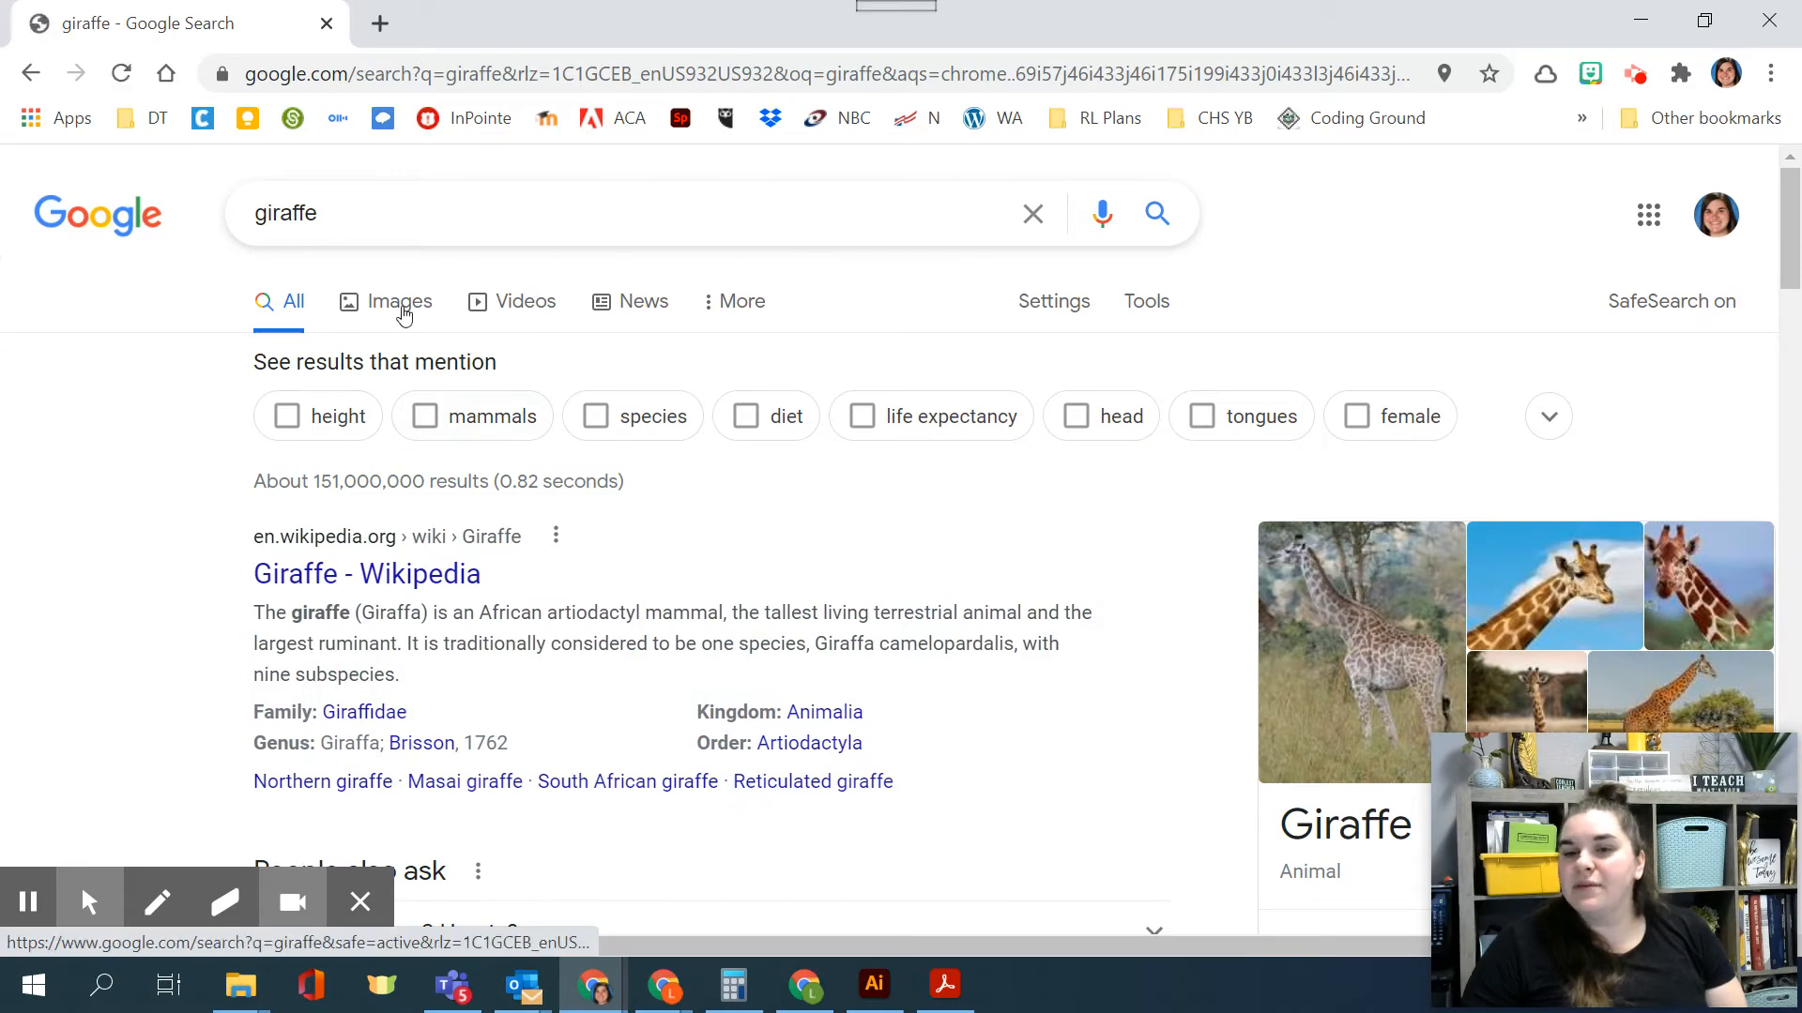
click(403, 313)
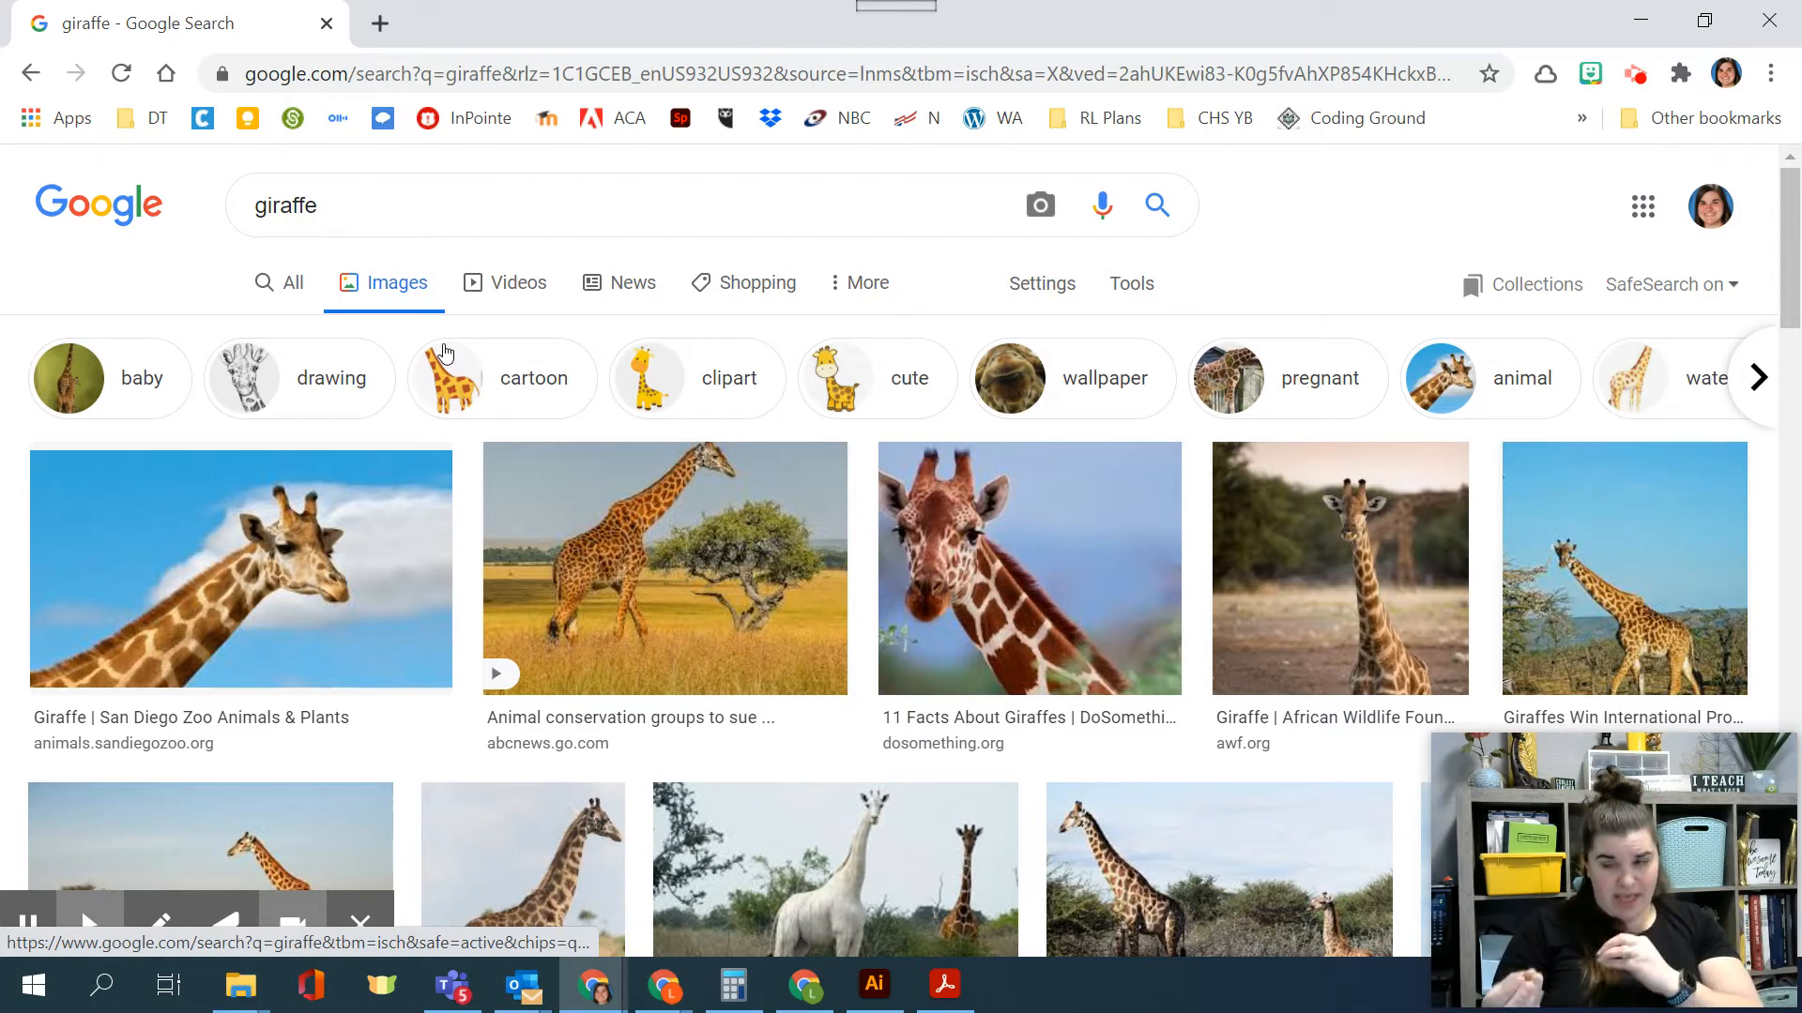
Step: Browse the giraffe image results and preview the photo of the giraffe with its neck curled around from The Star
scroll(1032, 603, down, 4)
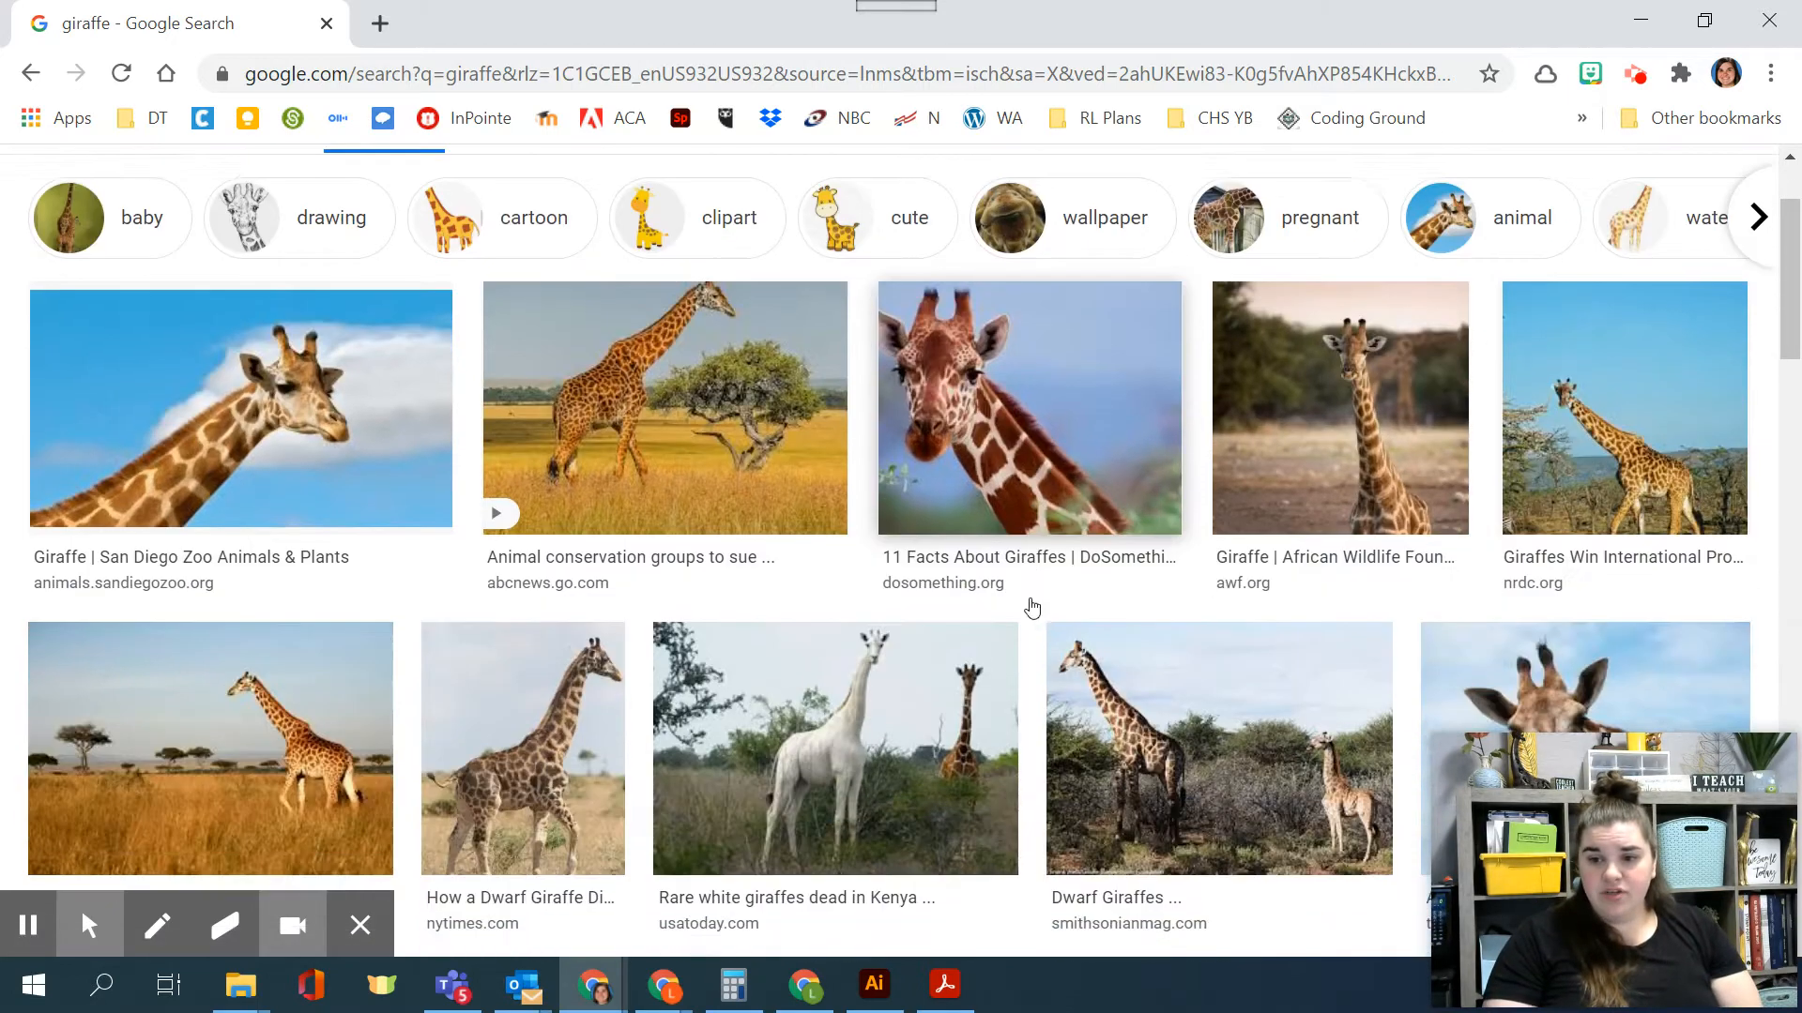
scroll(961, 800, down, 3)
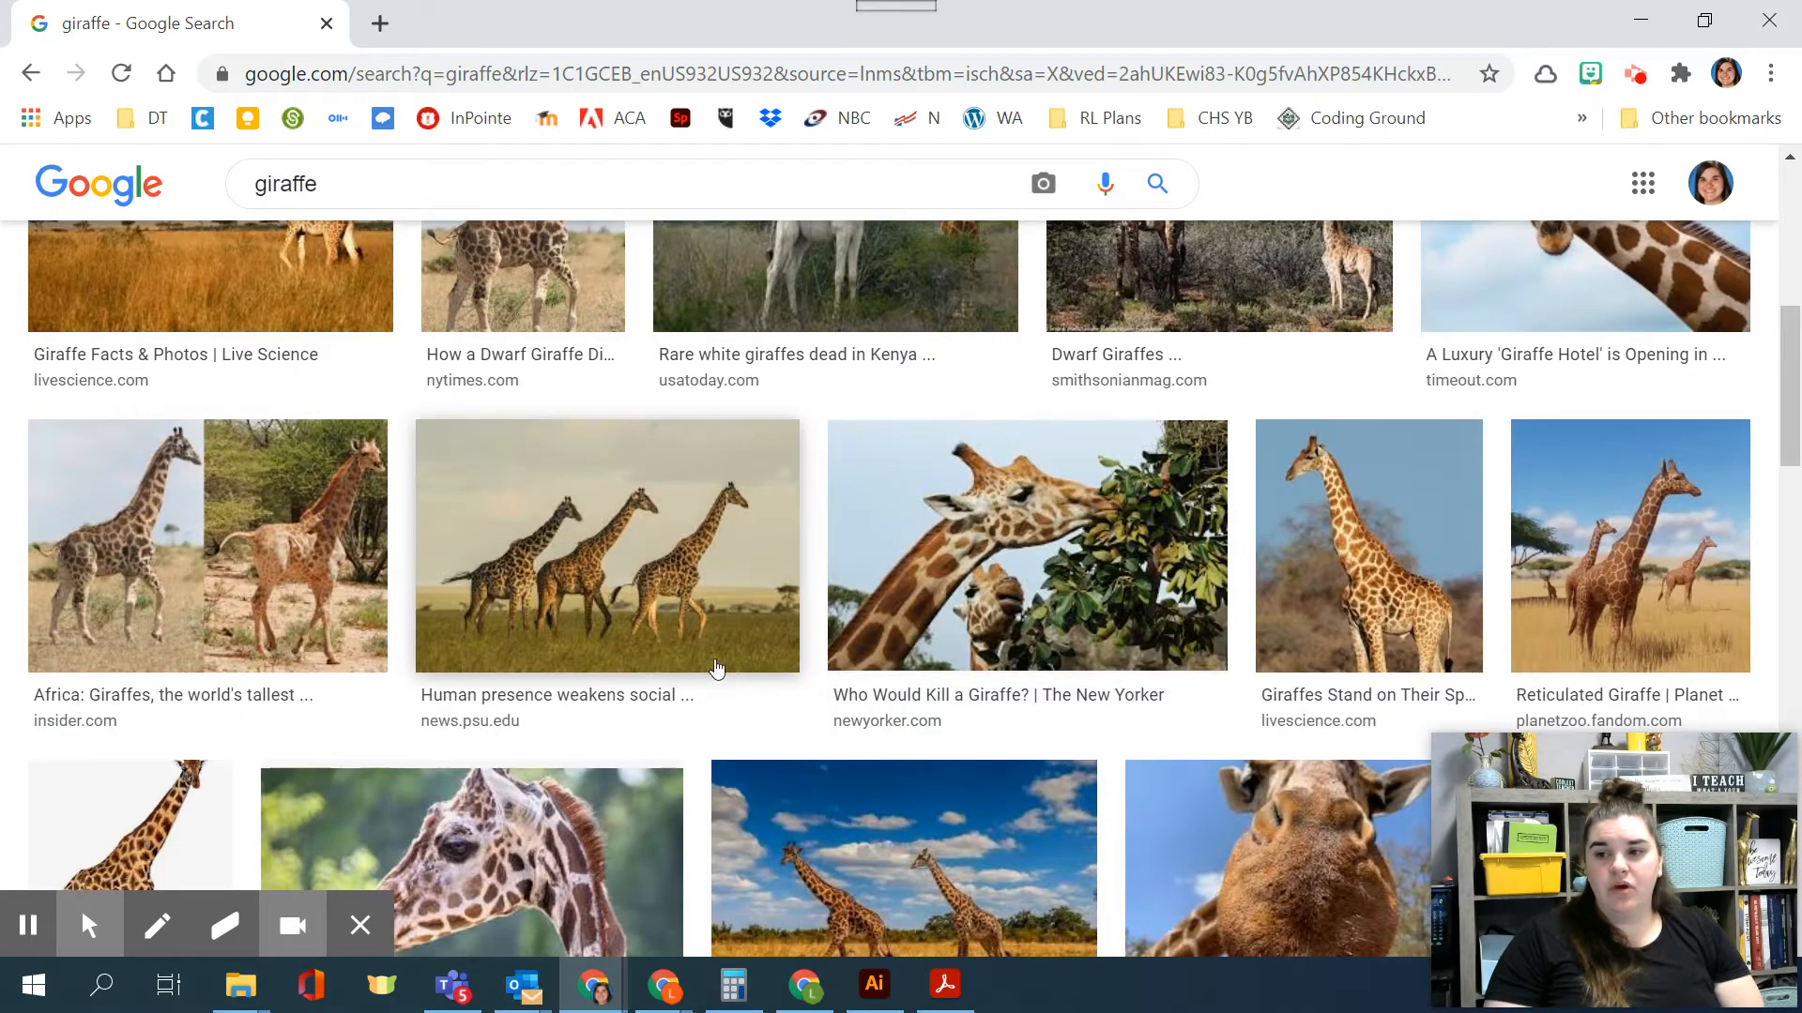
scroll(1310, 459, down, 2)
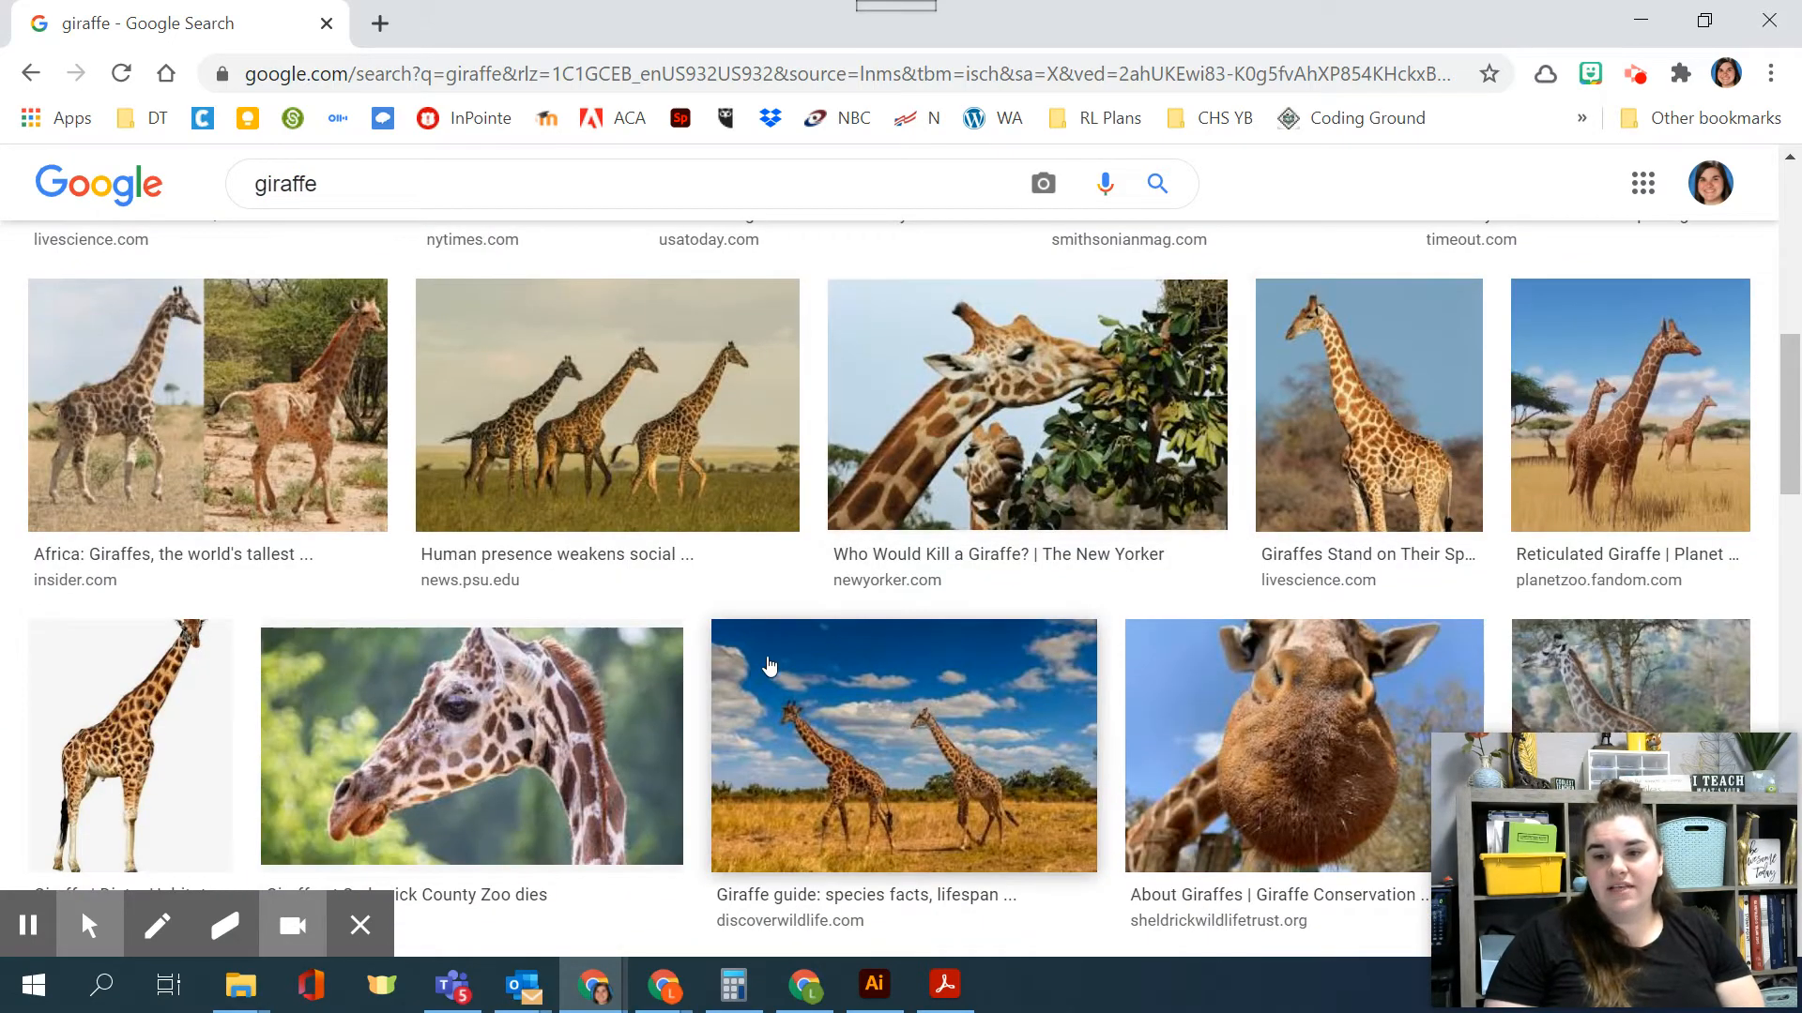
scroll(675, 772, down, 5)
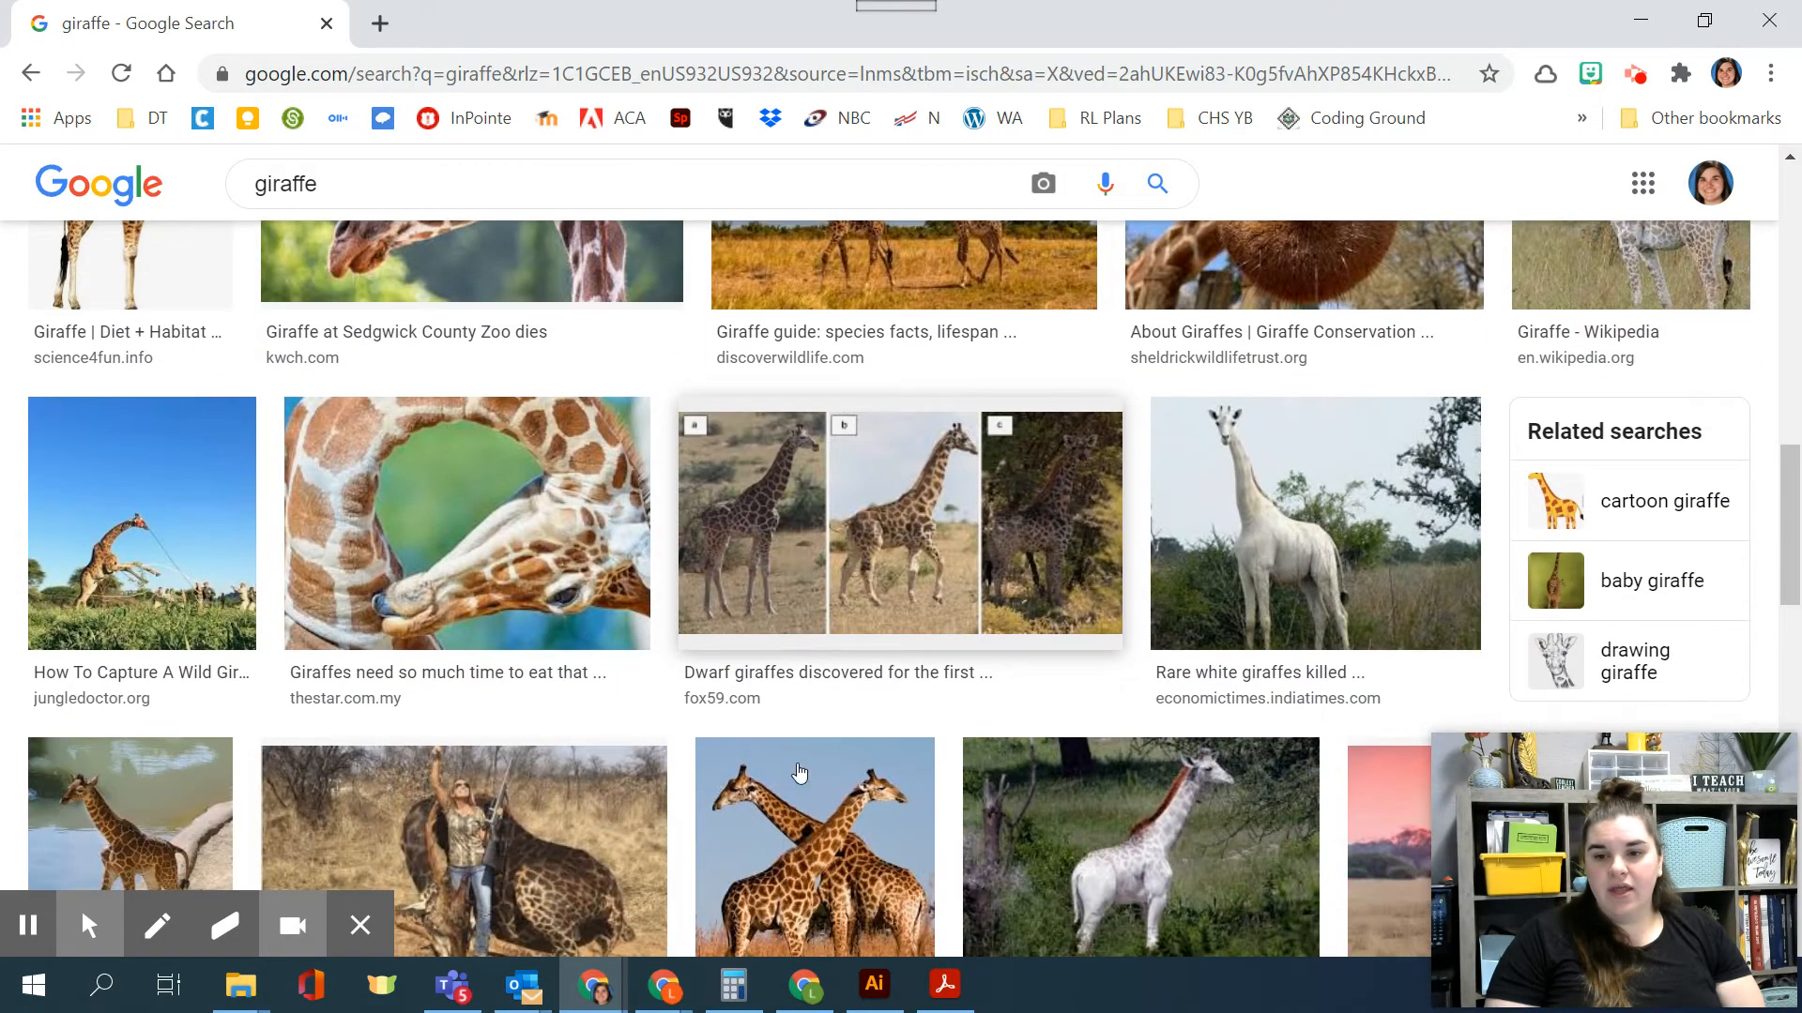
click(455, 424)
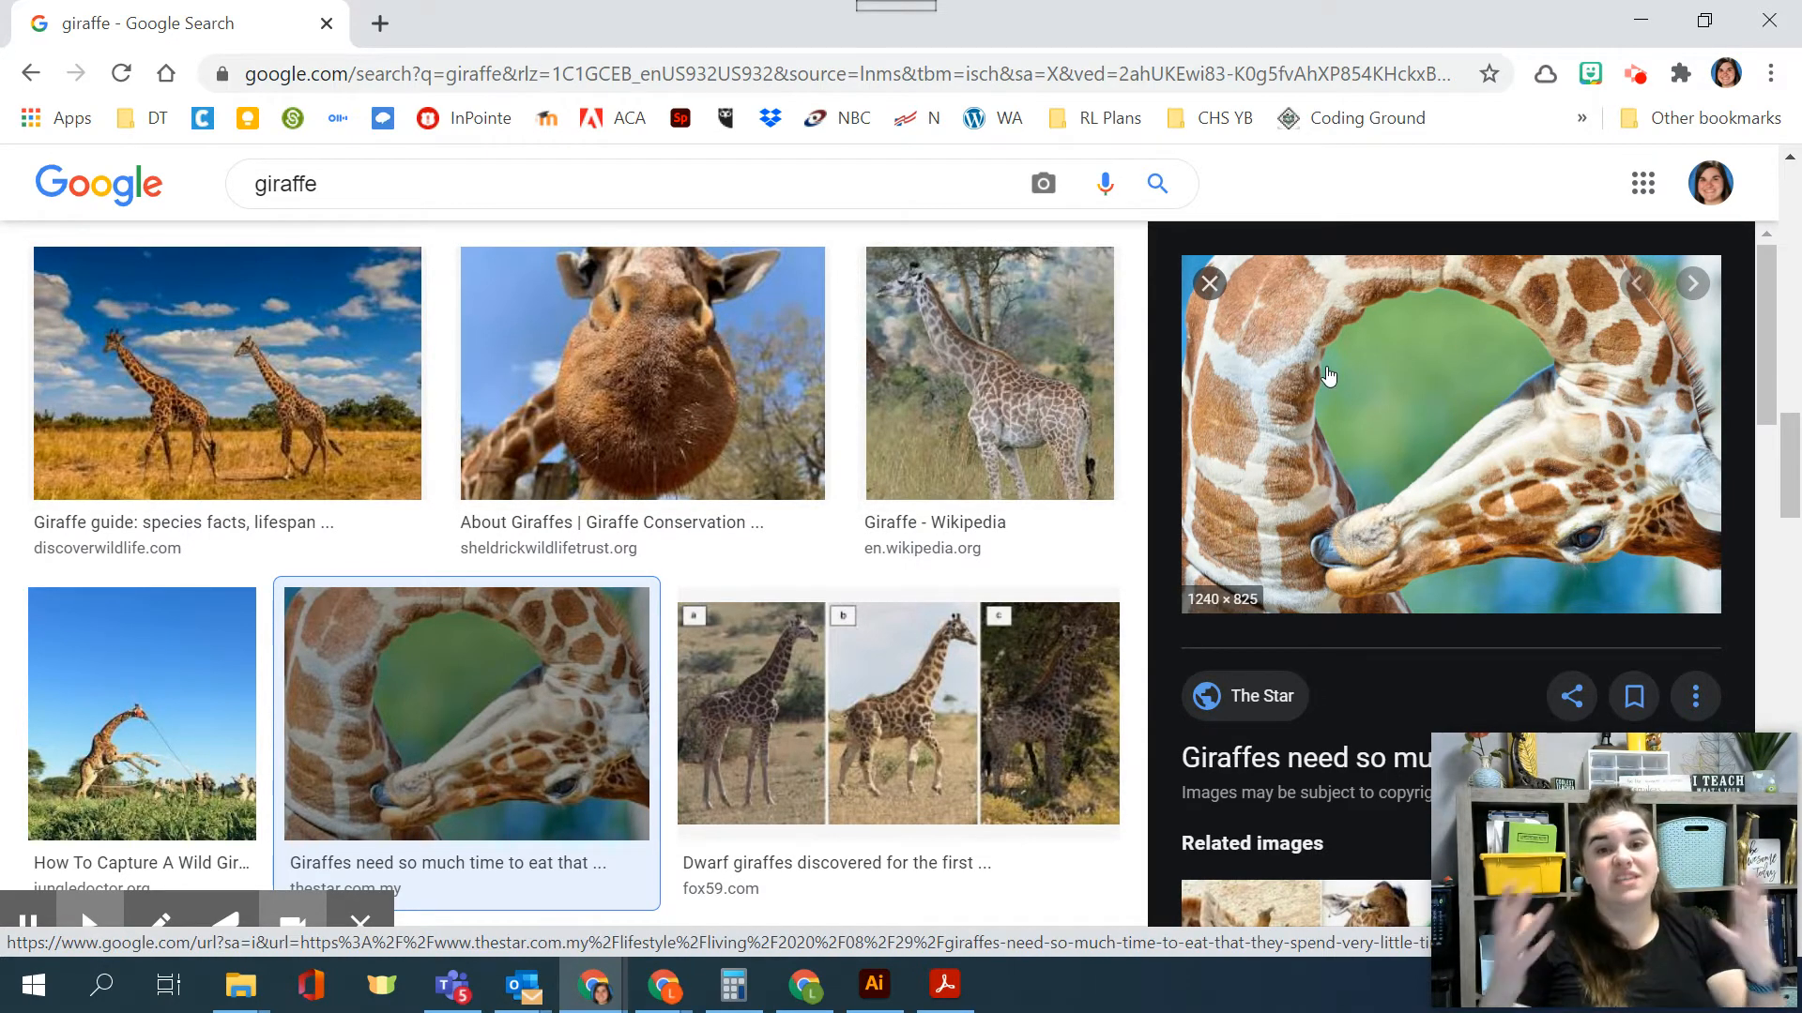
click(432, 739)
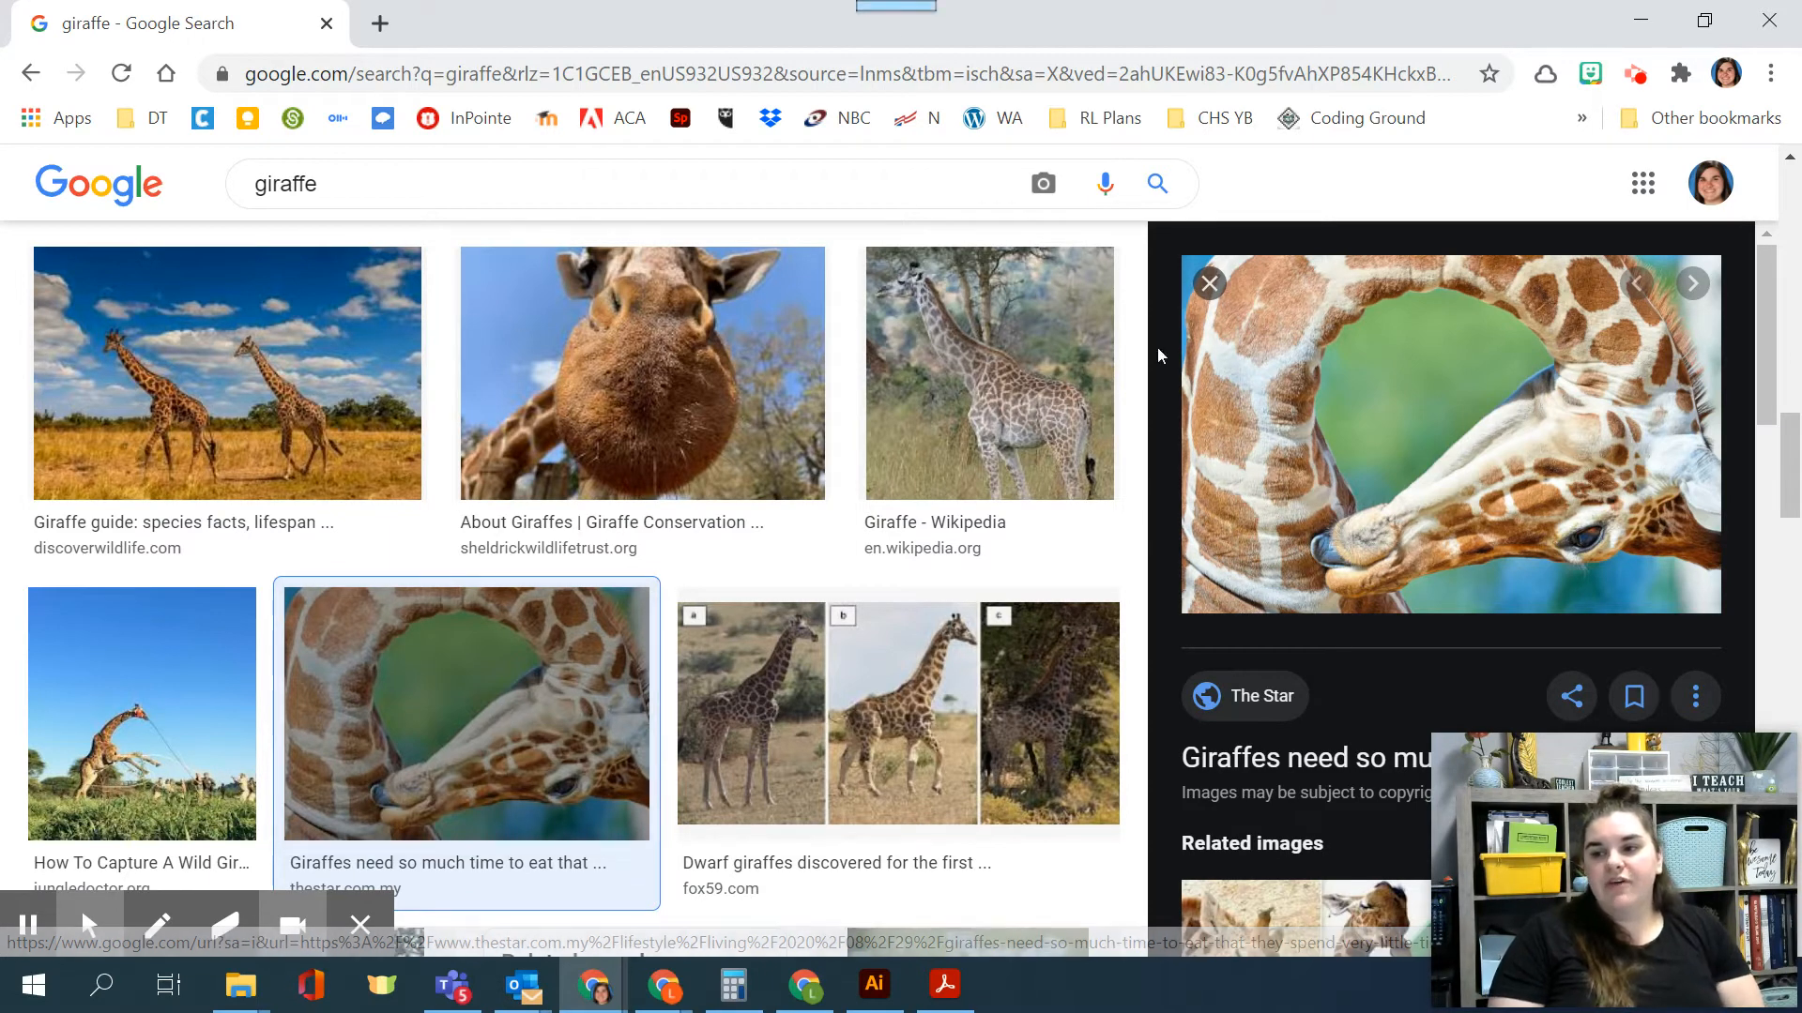
click(1227, 610)
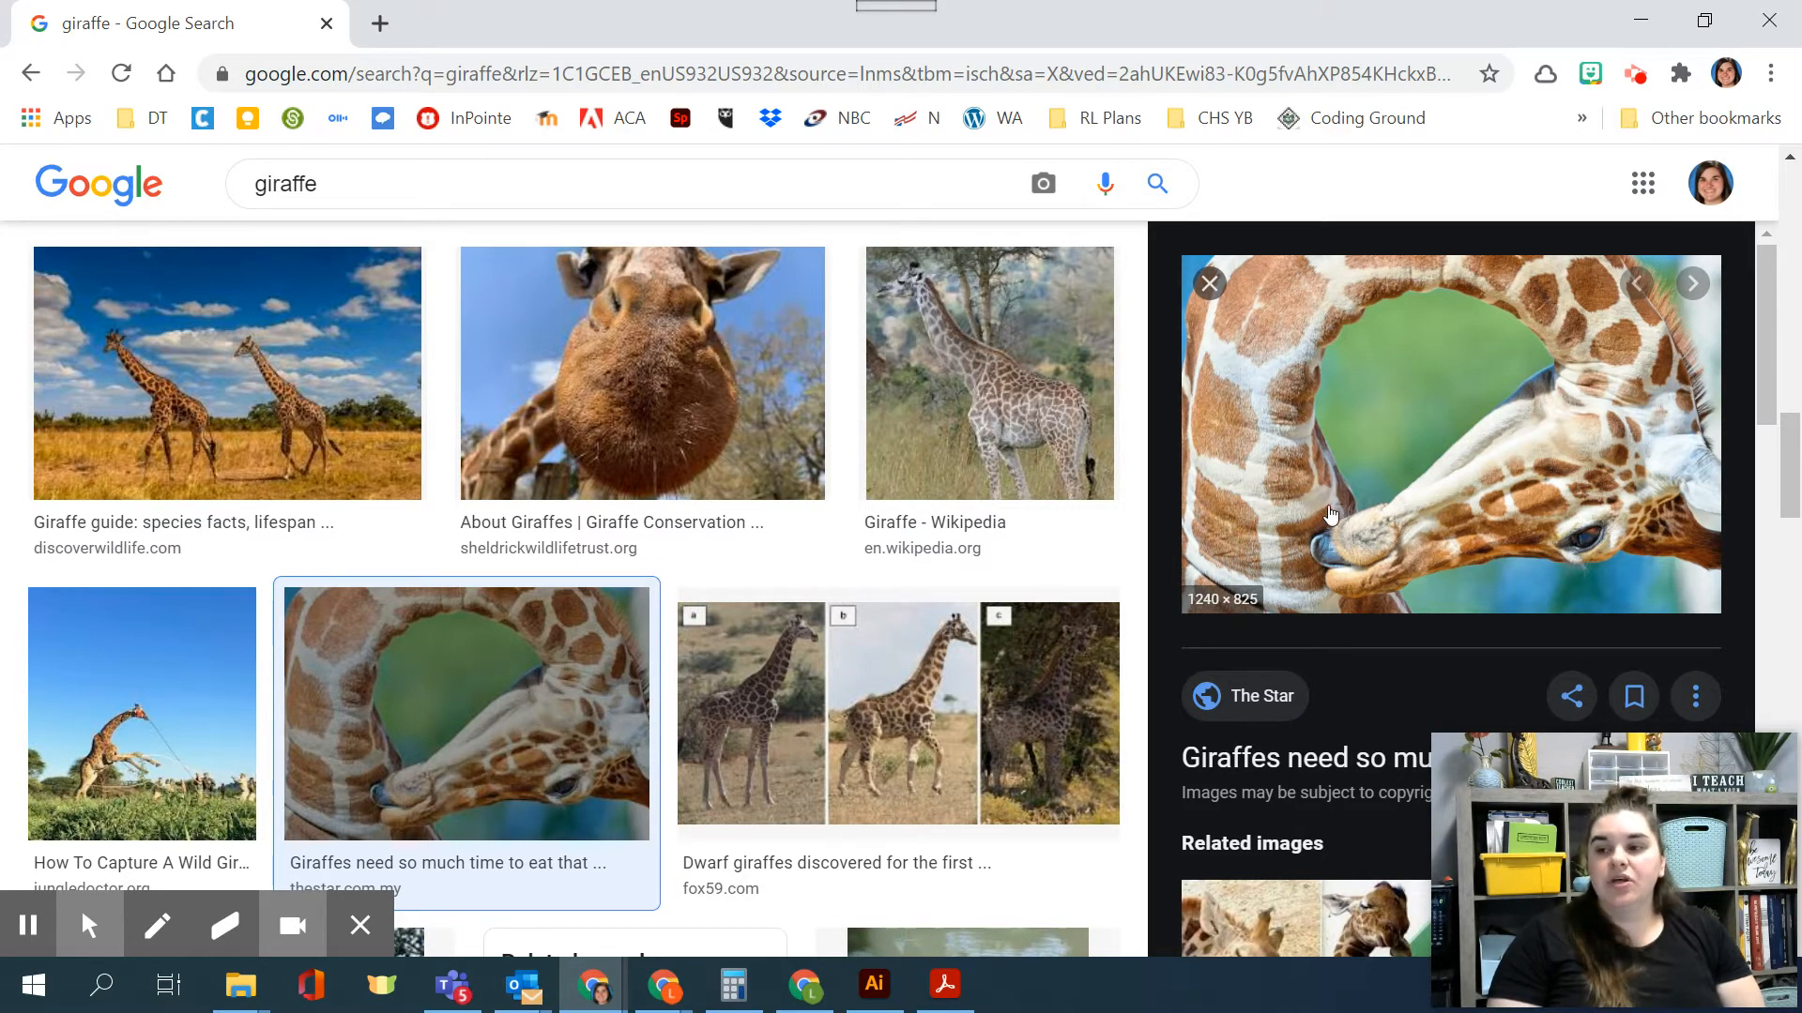
Step: Open the curled-neck giraffe photo in its own browser tab and show it at full size
right_click(1329, 512)
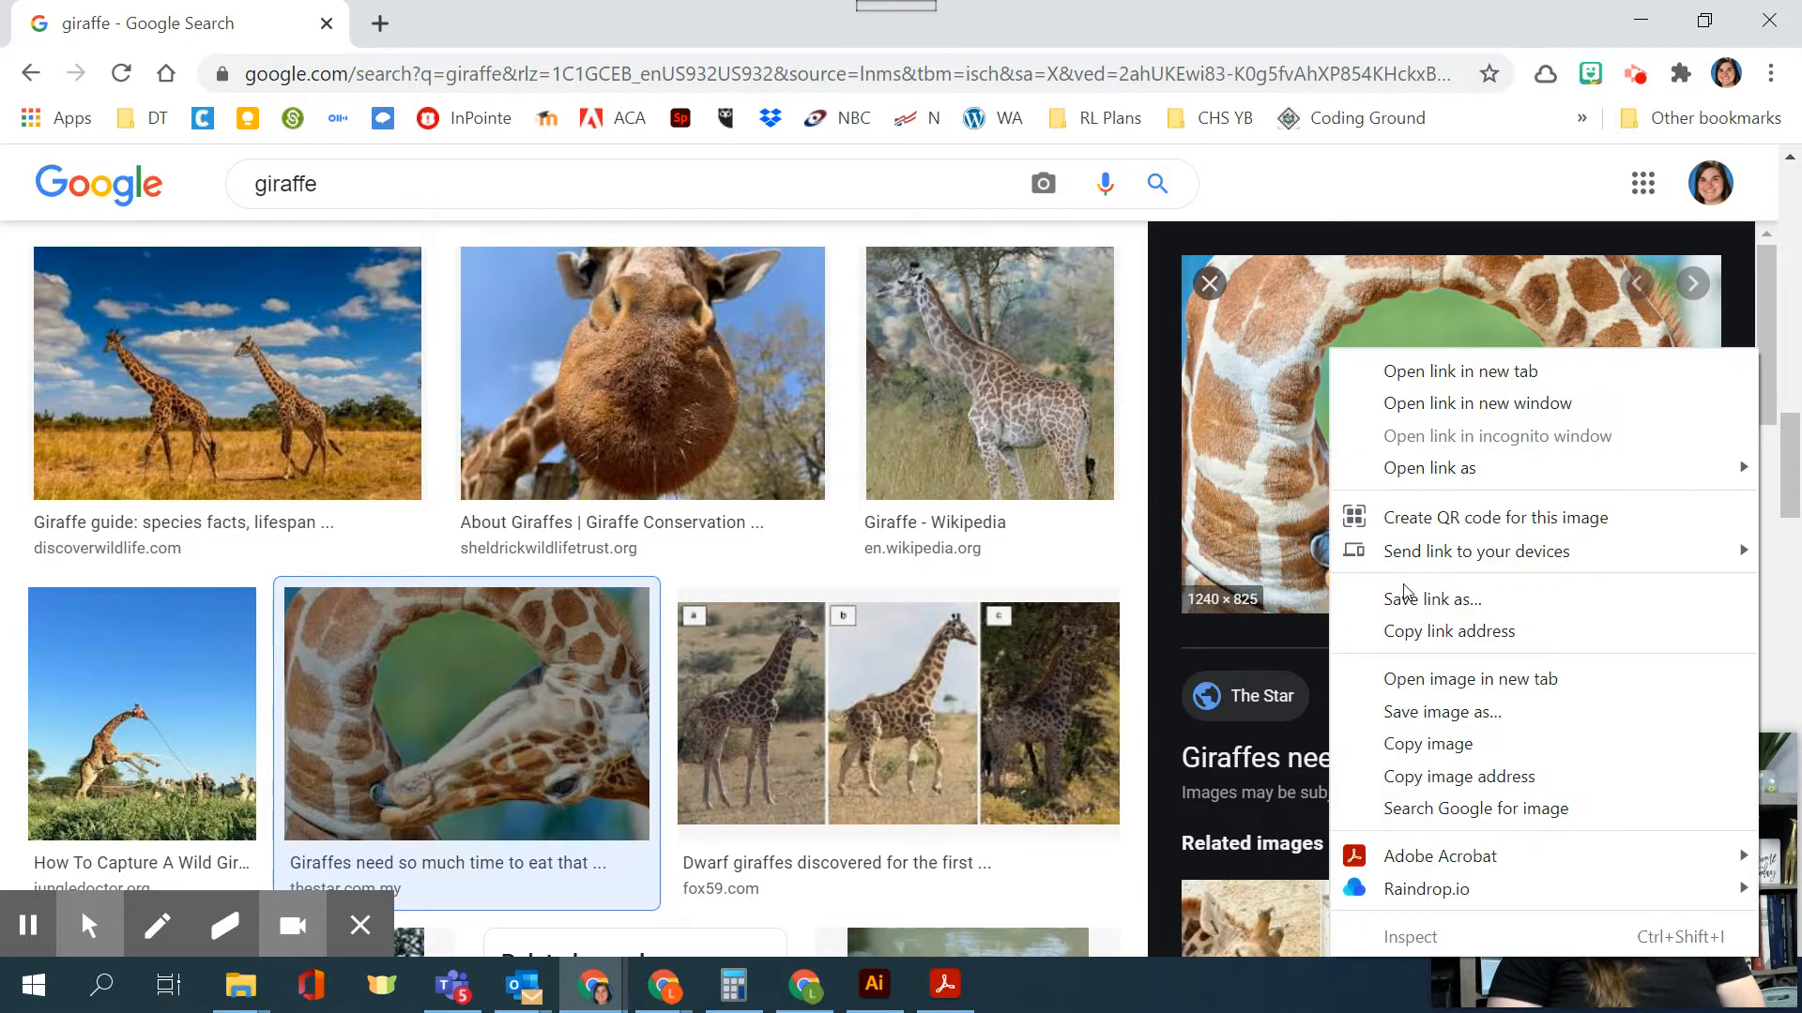
click(1441, 679)
click(562, 5)
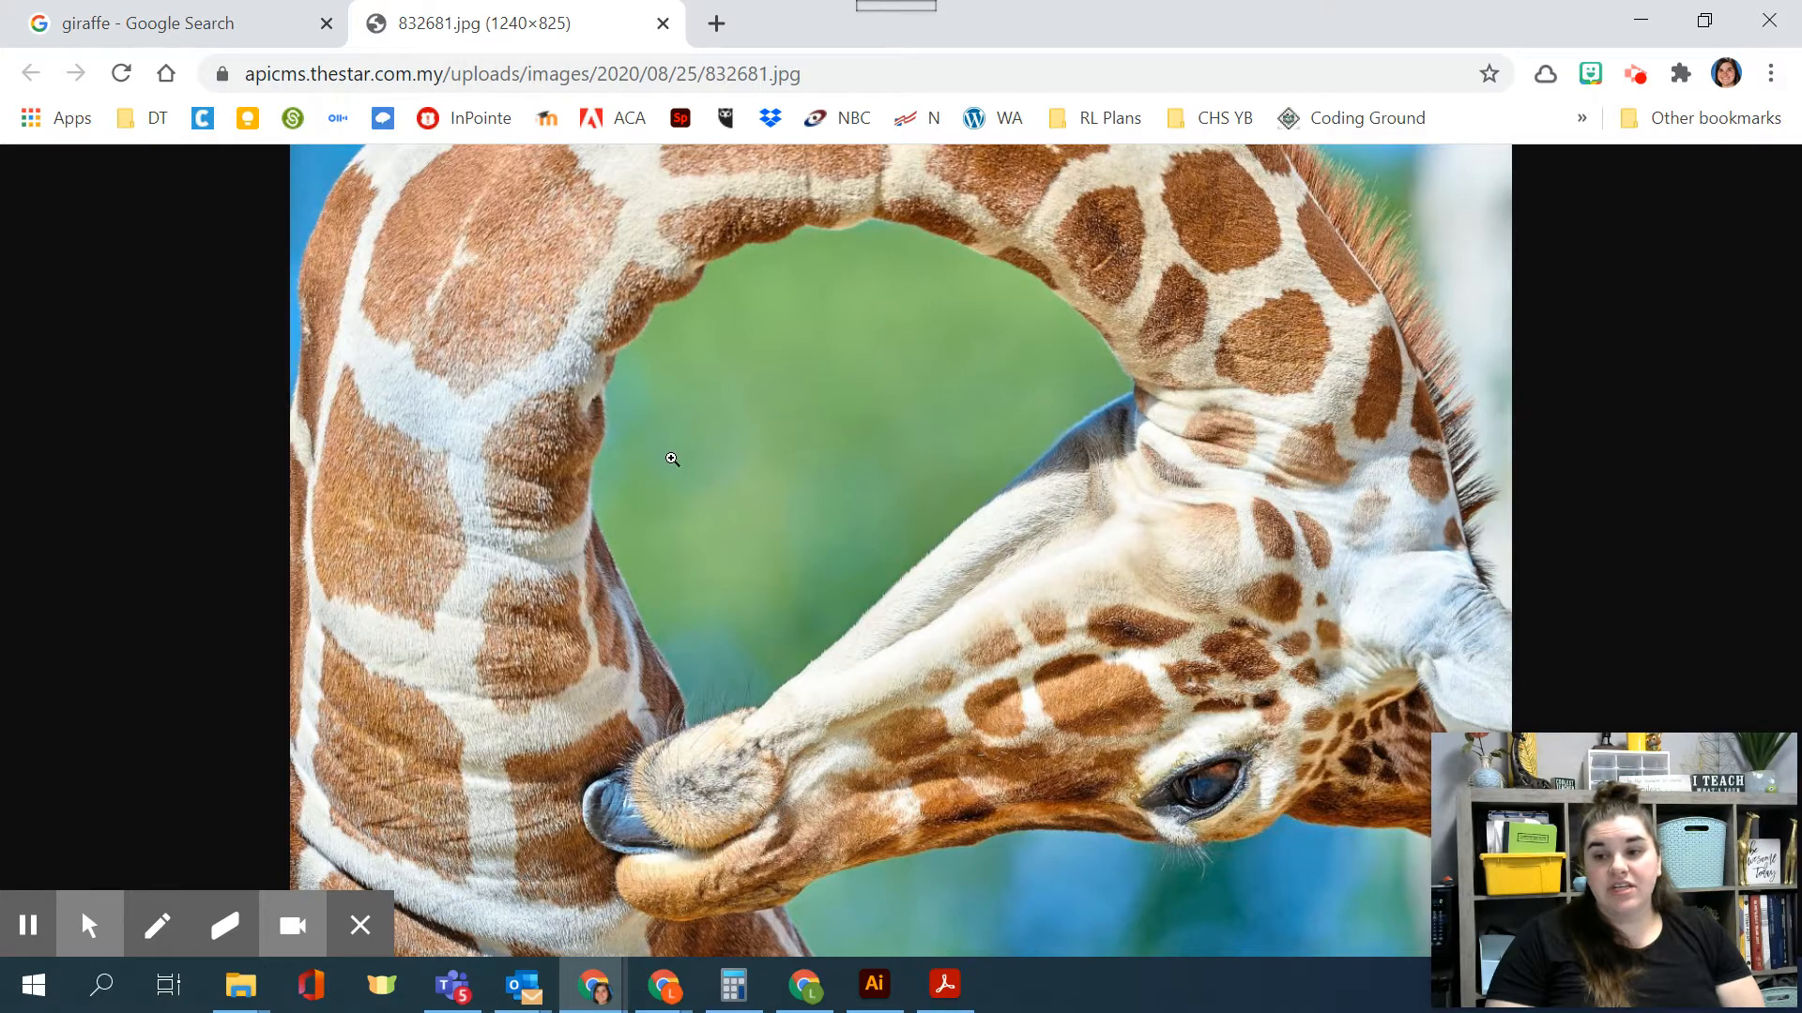
key(ctrl)
key(ctrl)
key(ctrl)
key(ctrl)
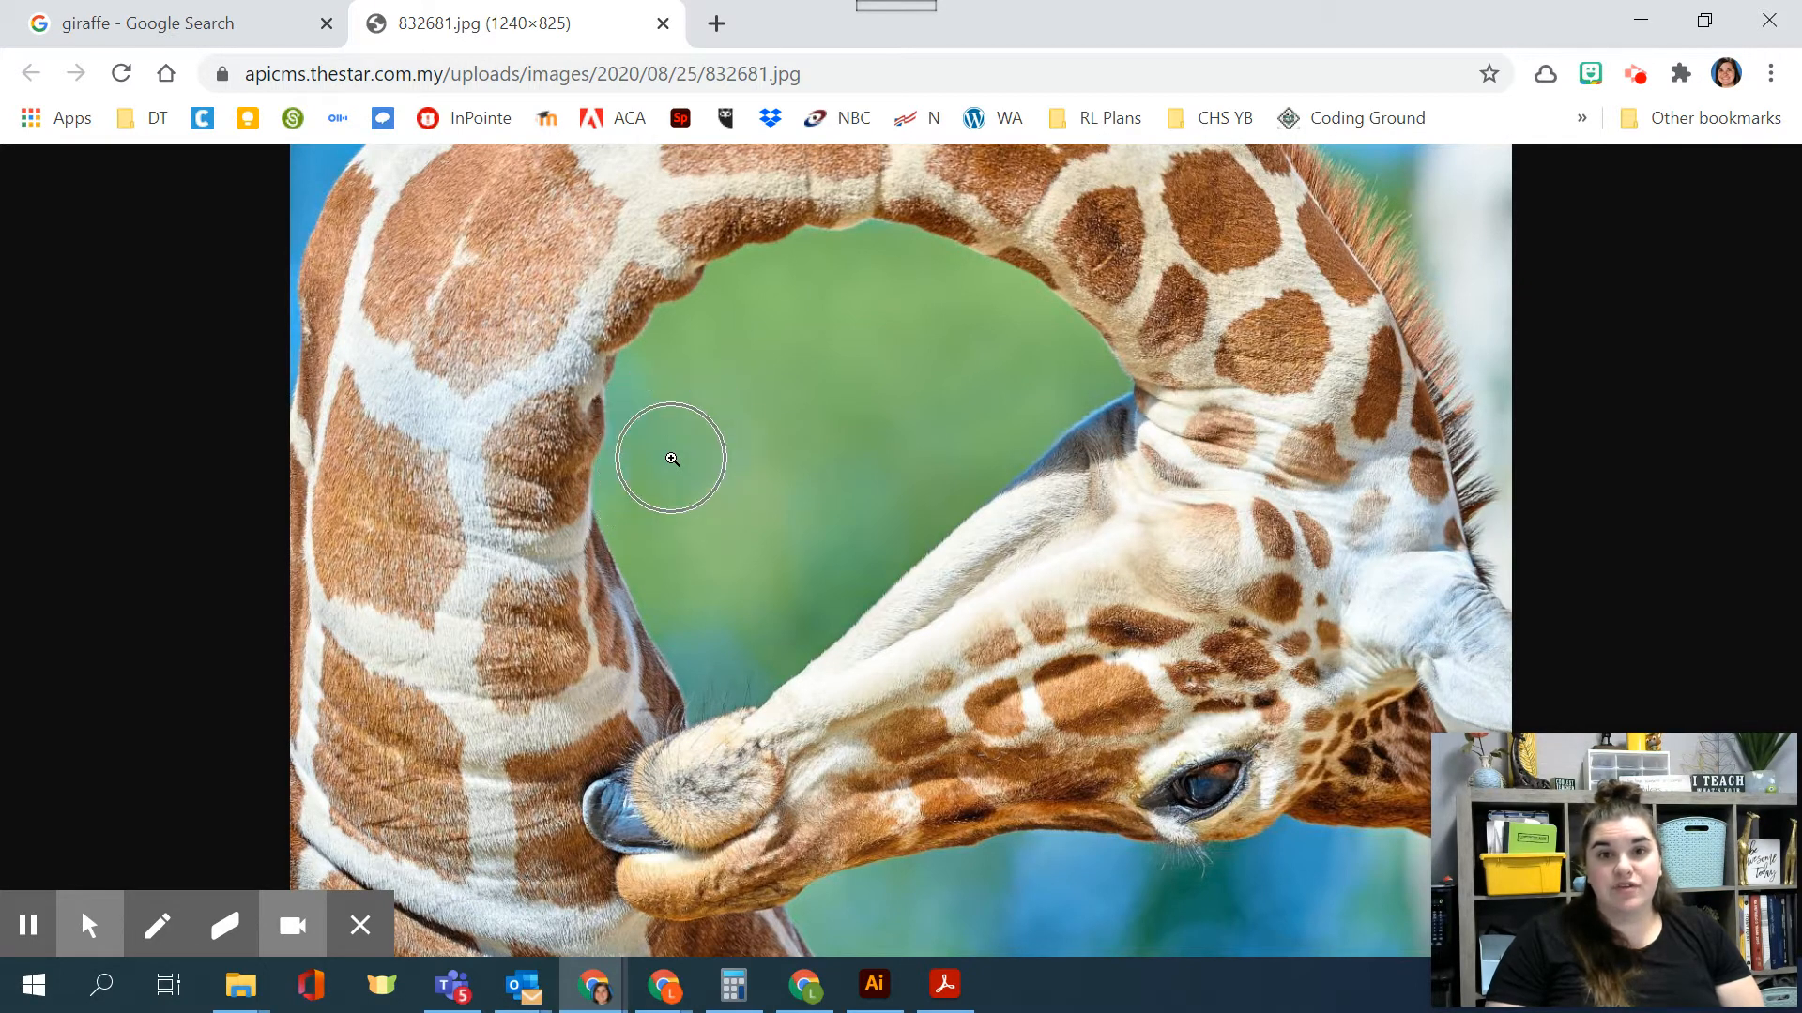
click(672, 459)
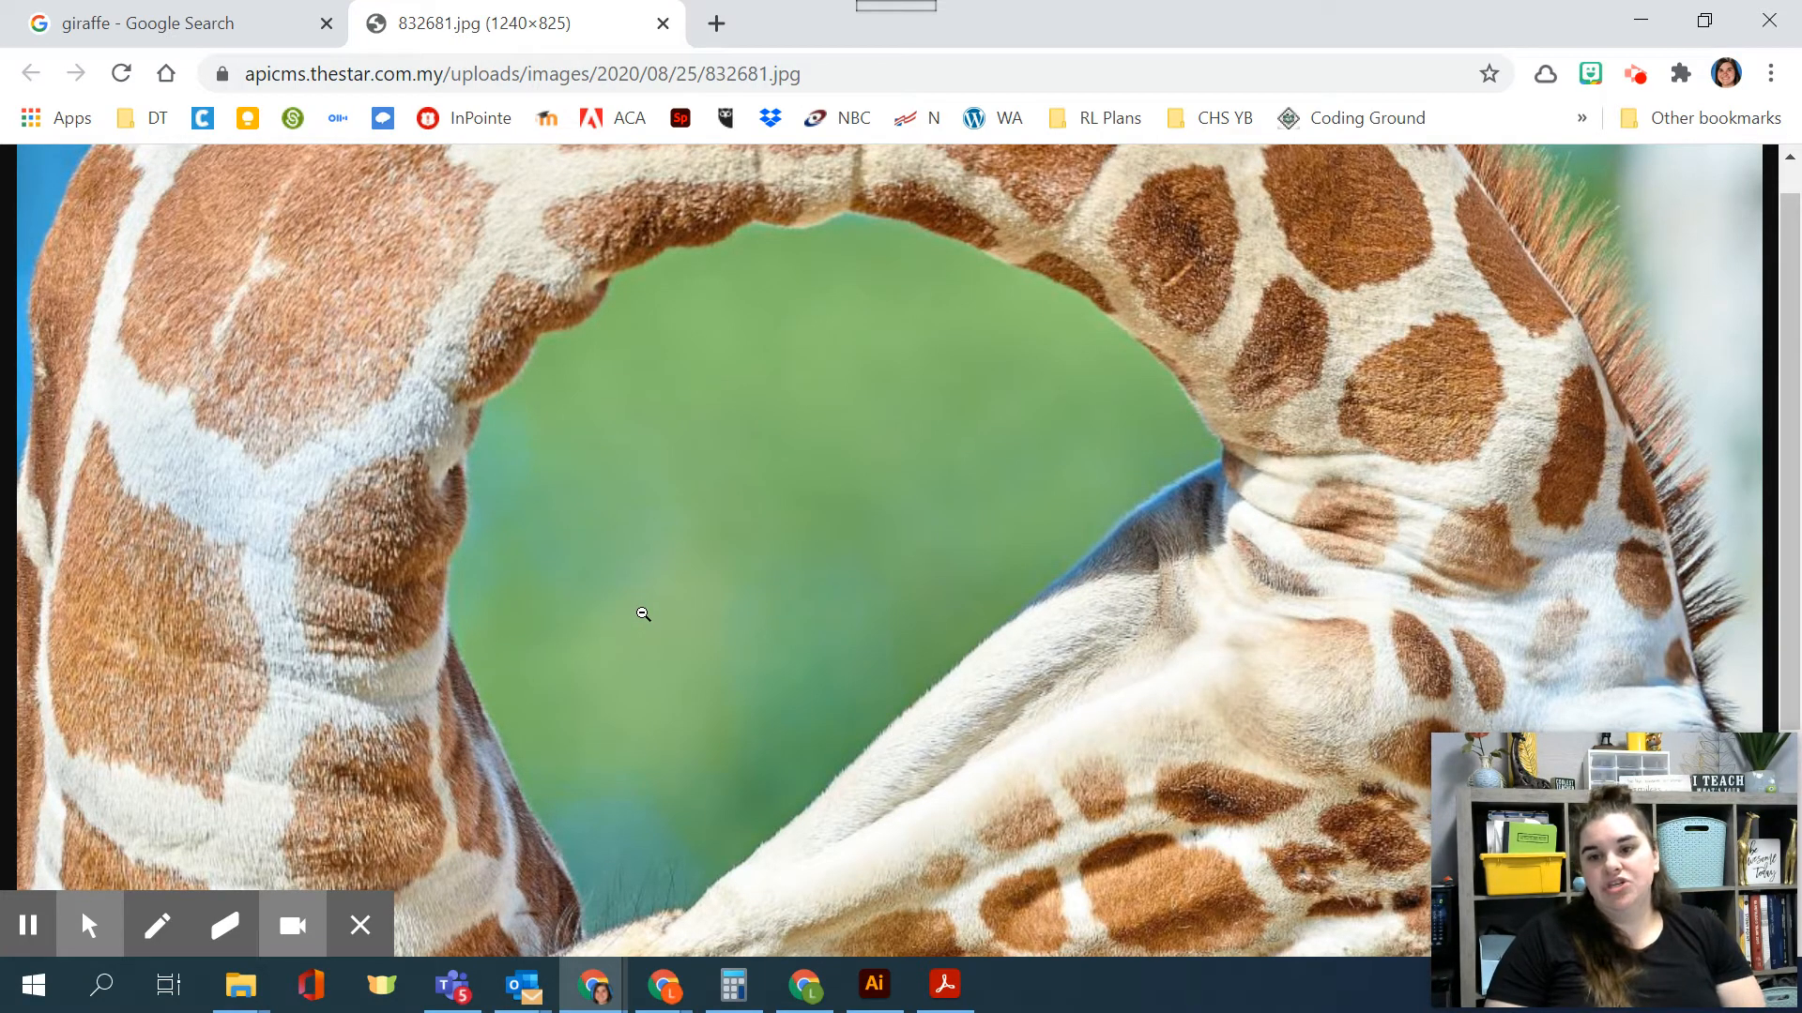
Step: Copy the full-size giraffe photo and paste it into the blank document in Illustrator
right_click(697, 415)
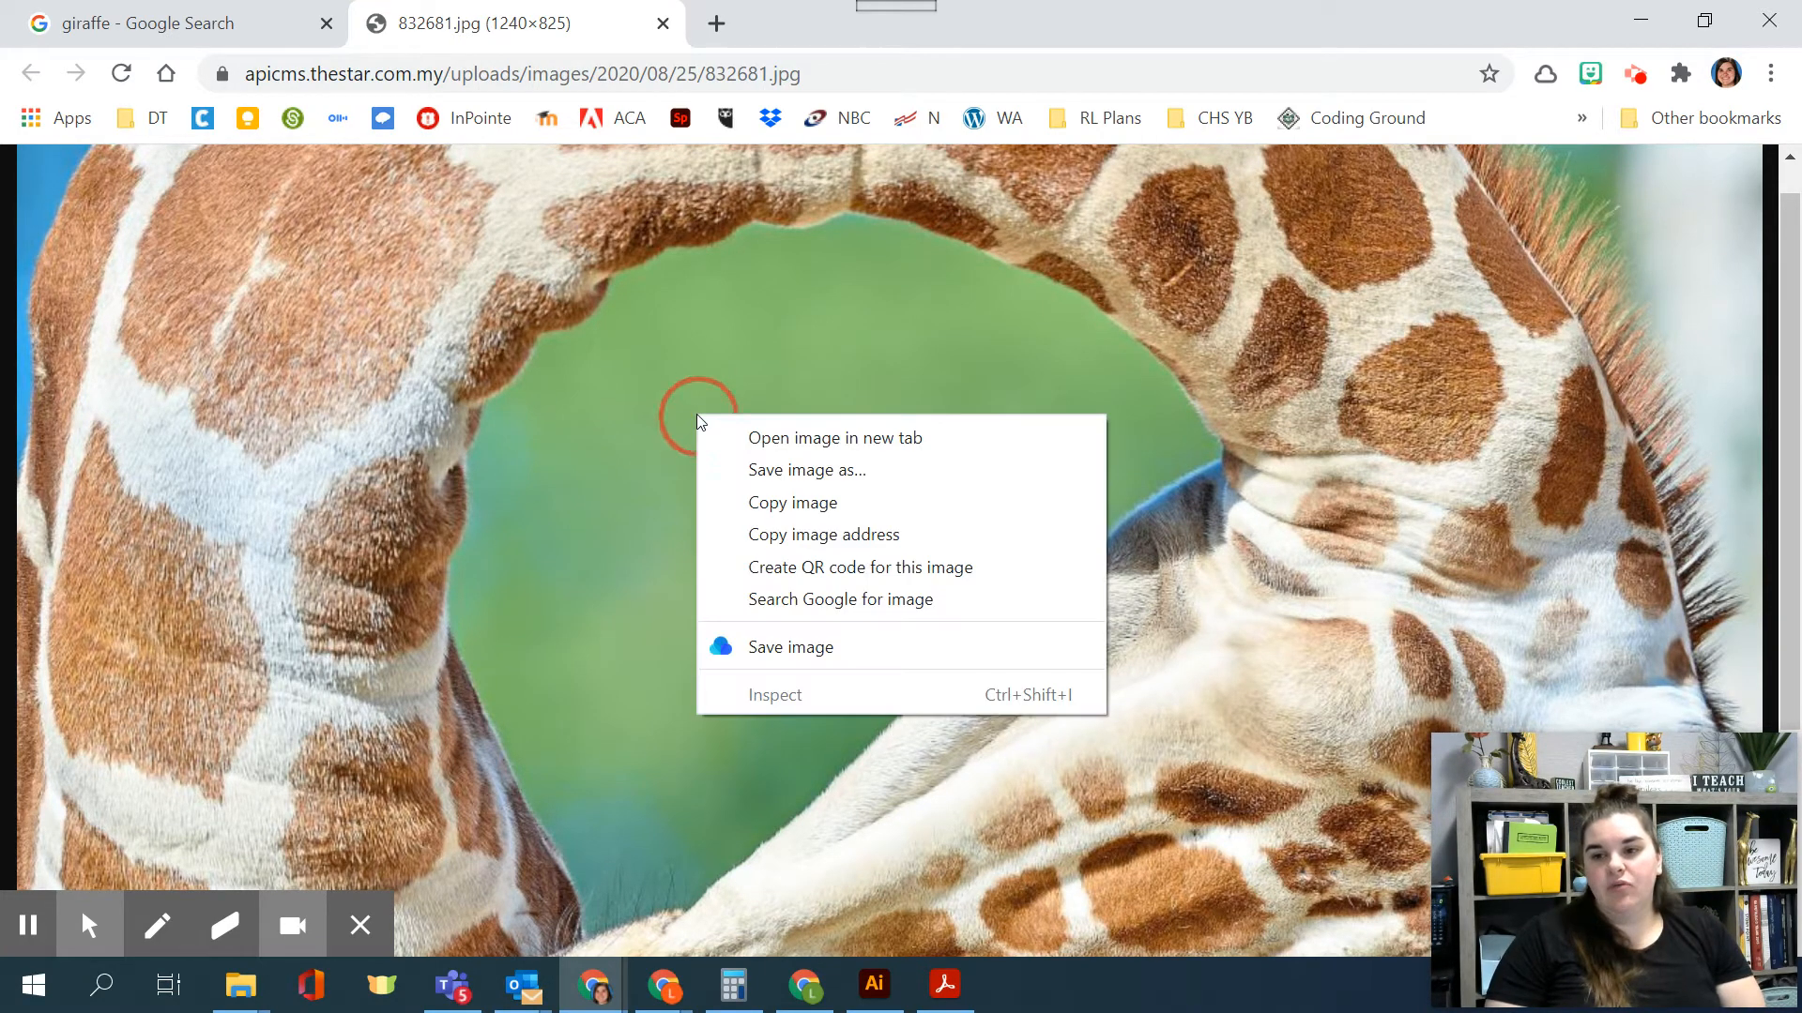
click(753, 503)
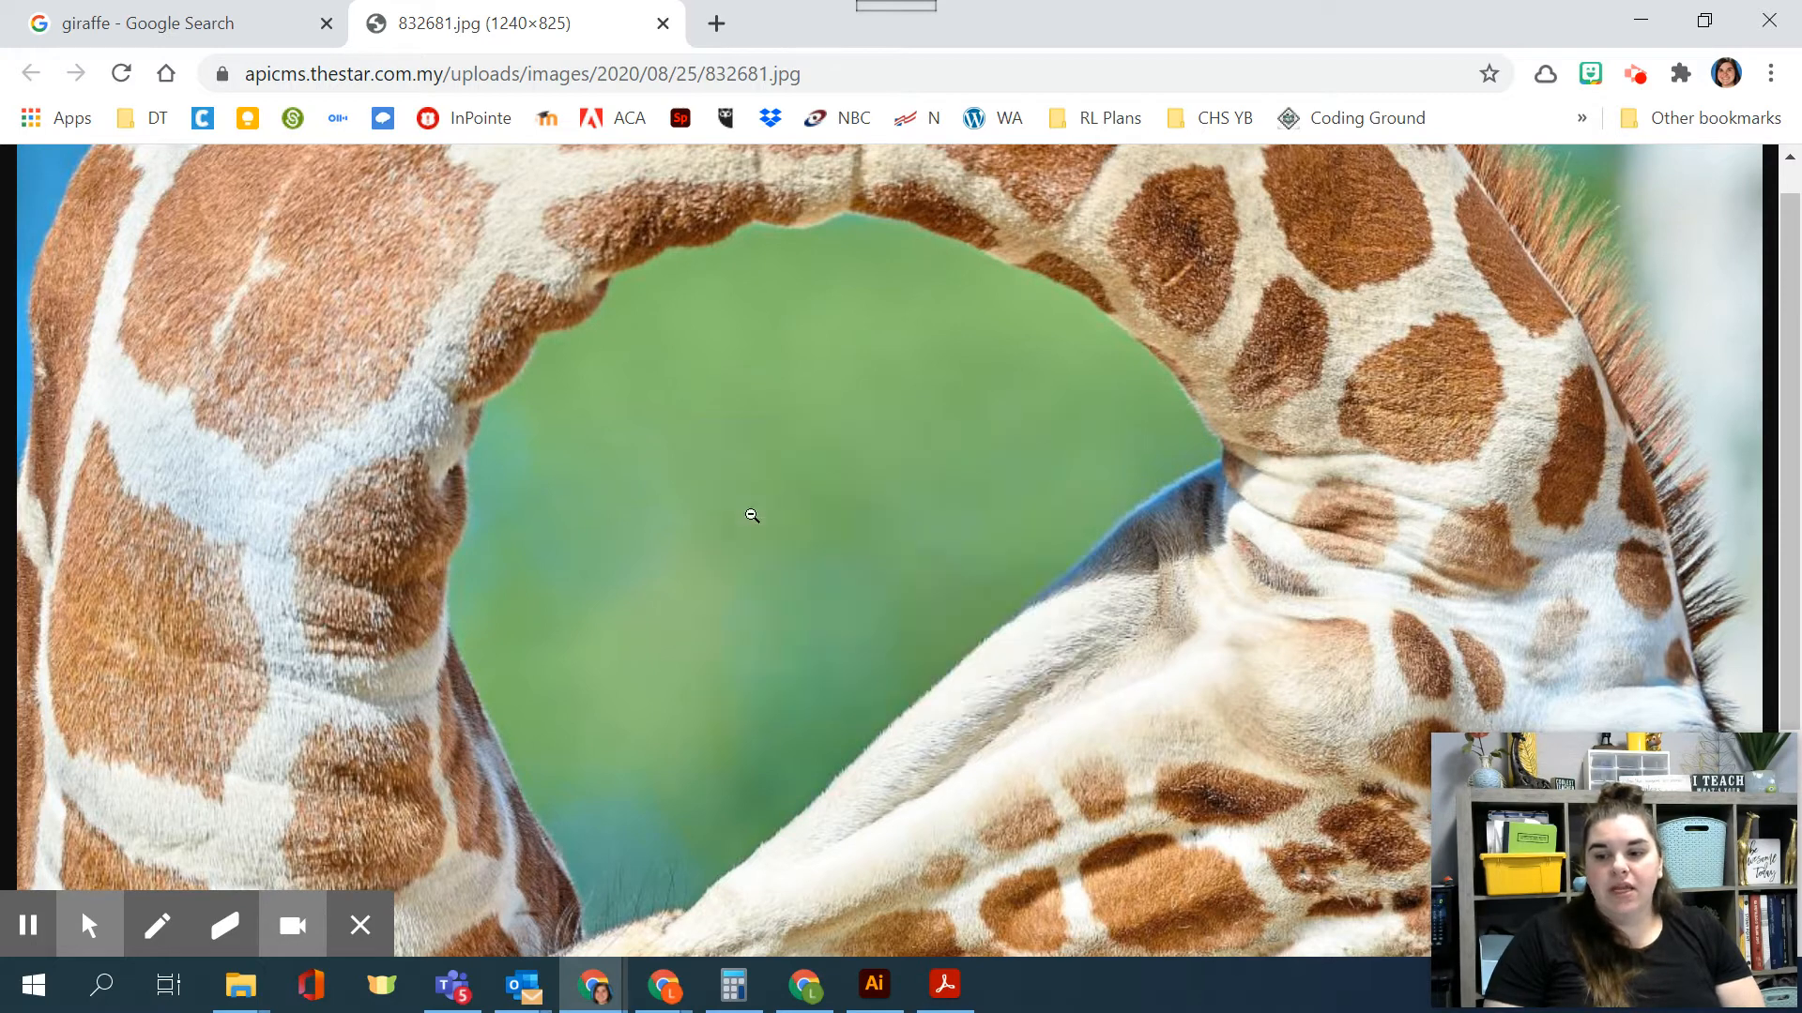
click(873, 984)
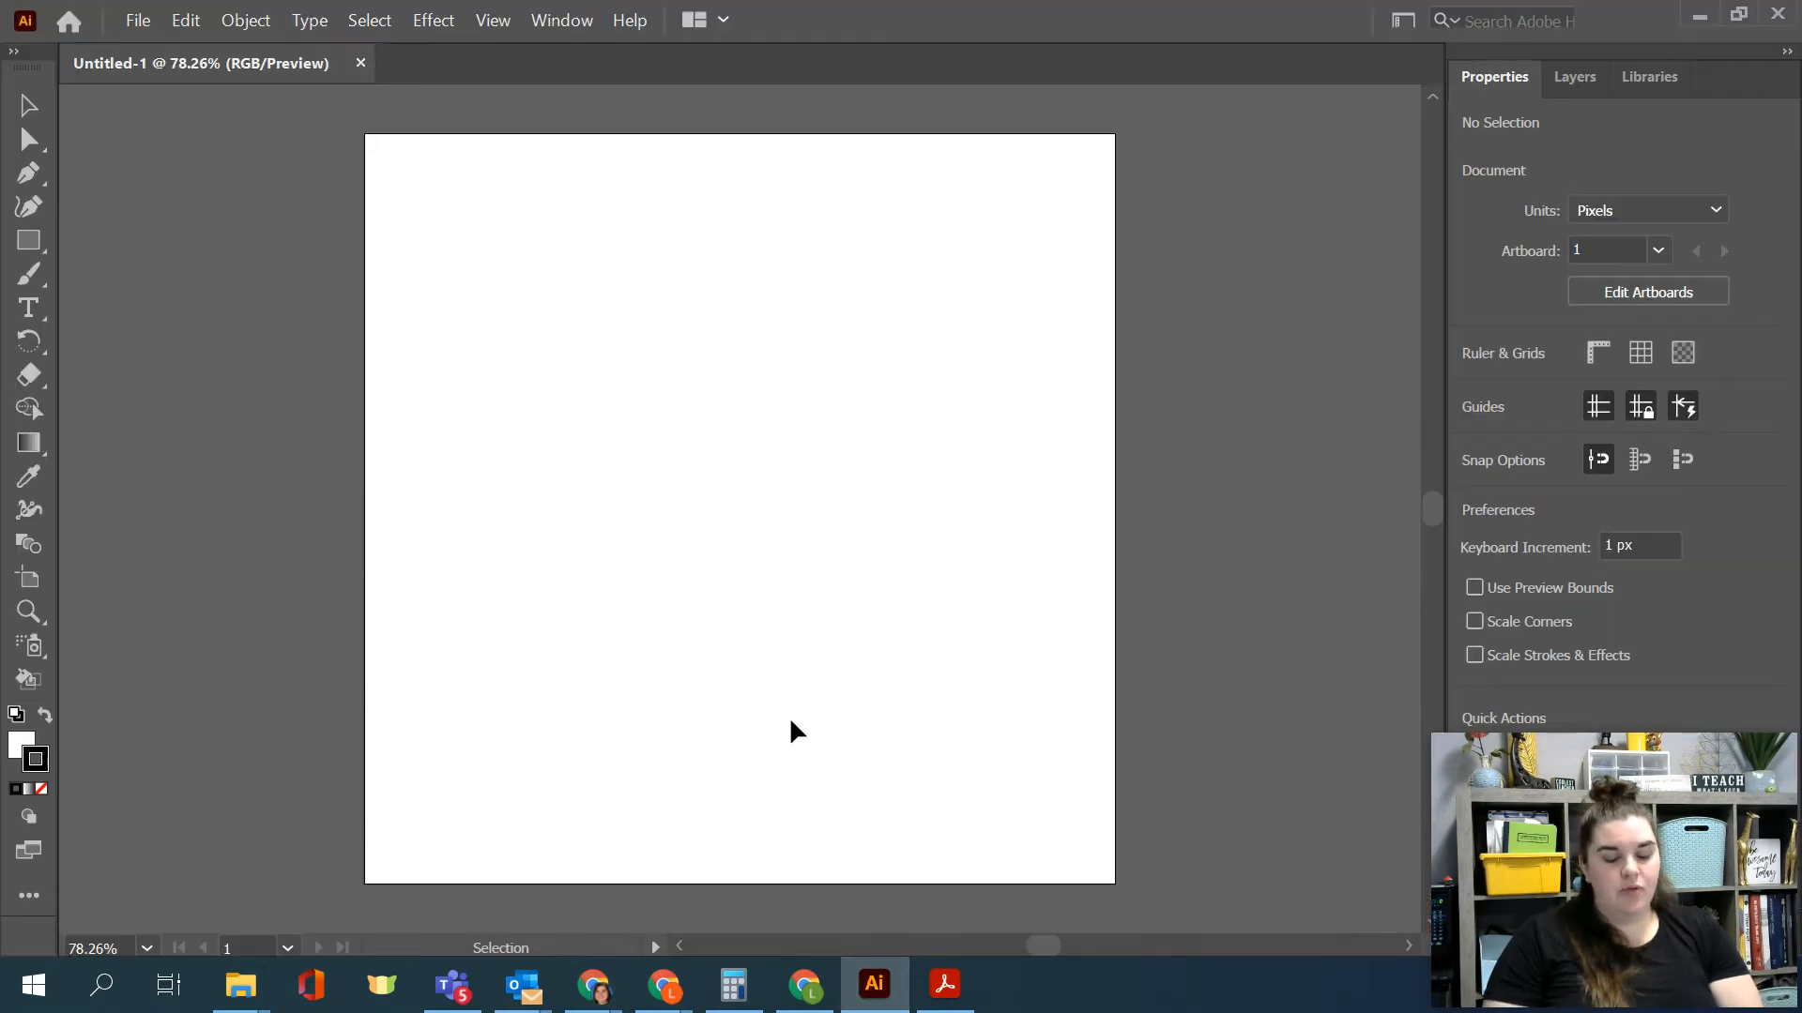
click(186, 20)
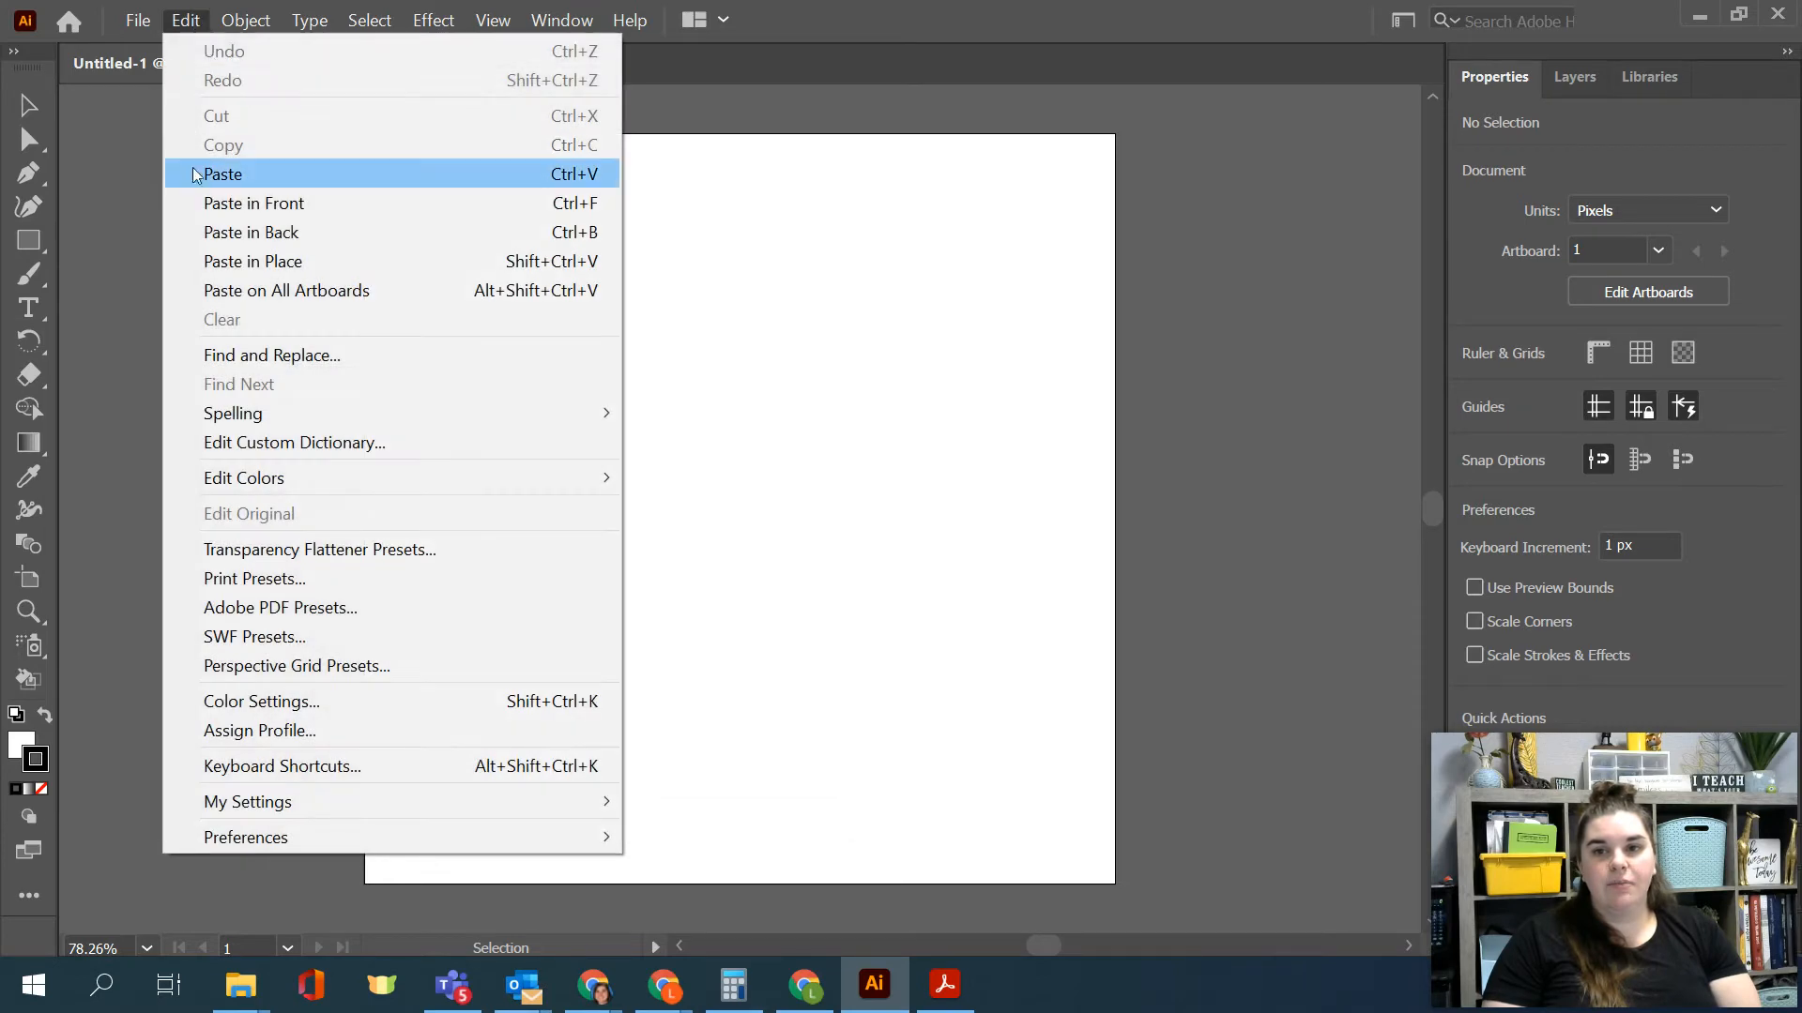
click(223, 174)
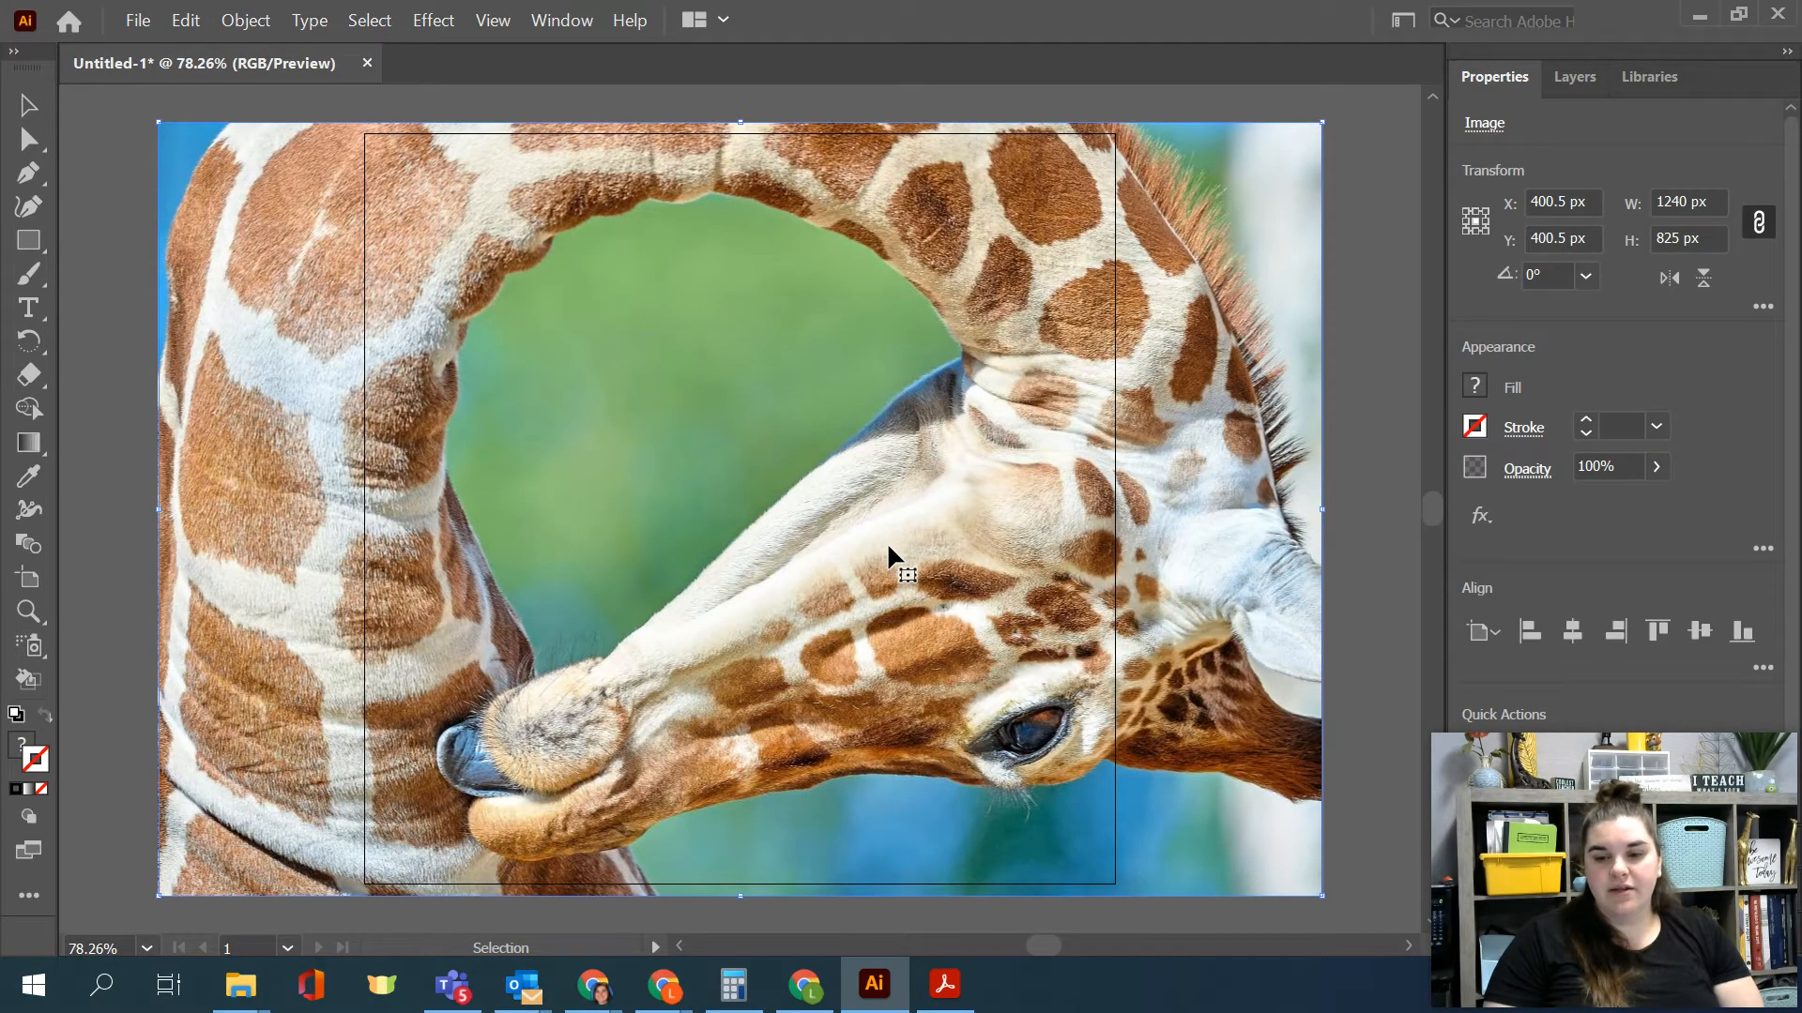
alt+scroll(887, 543, down, 2)
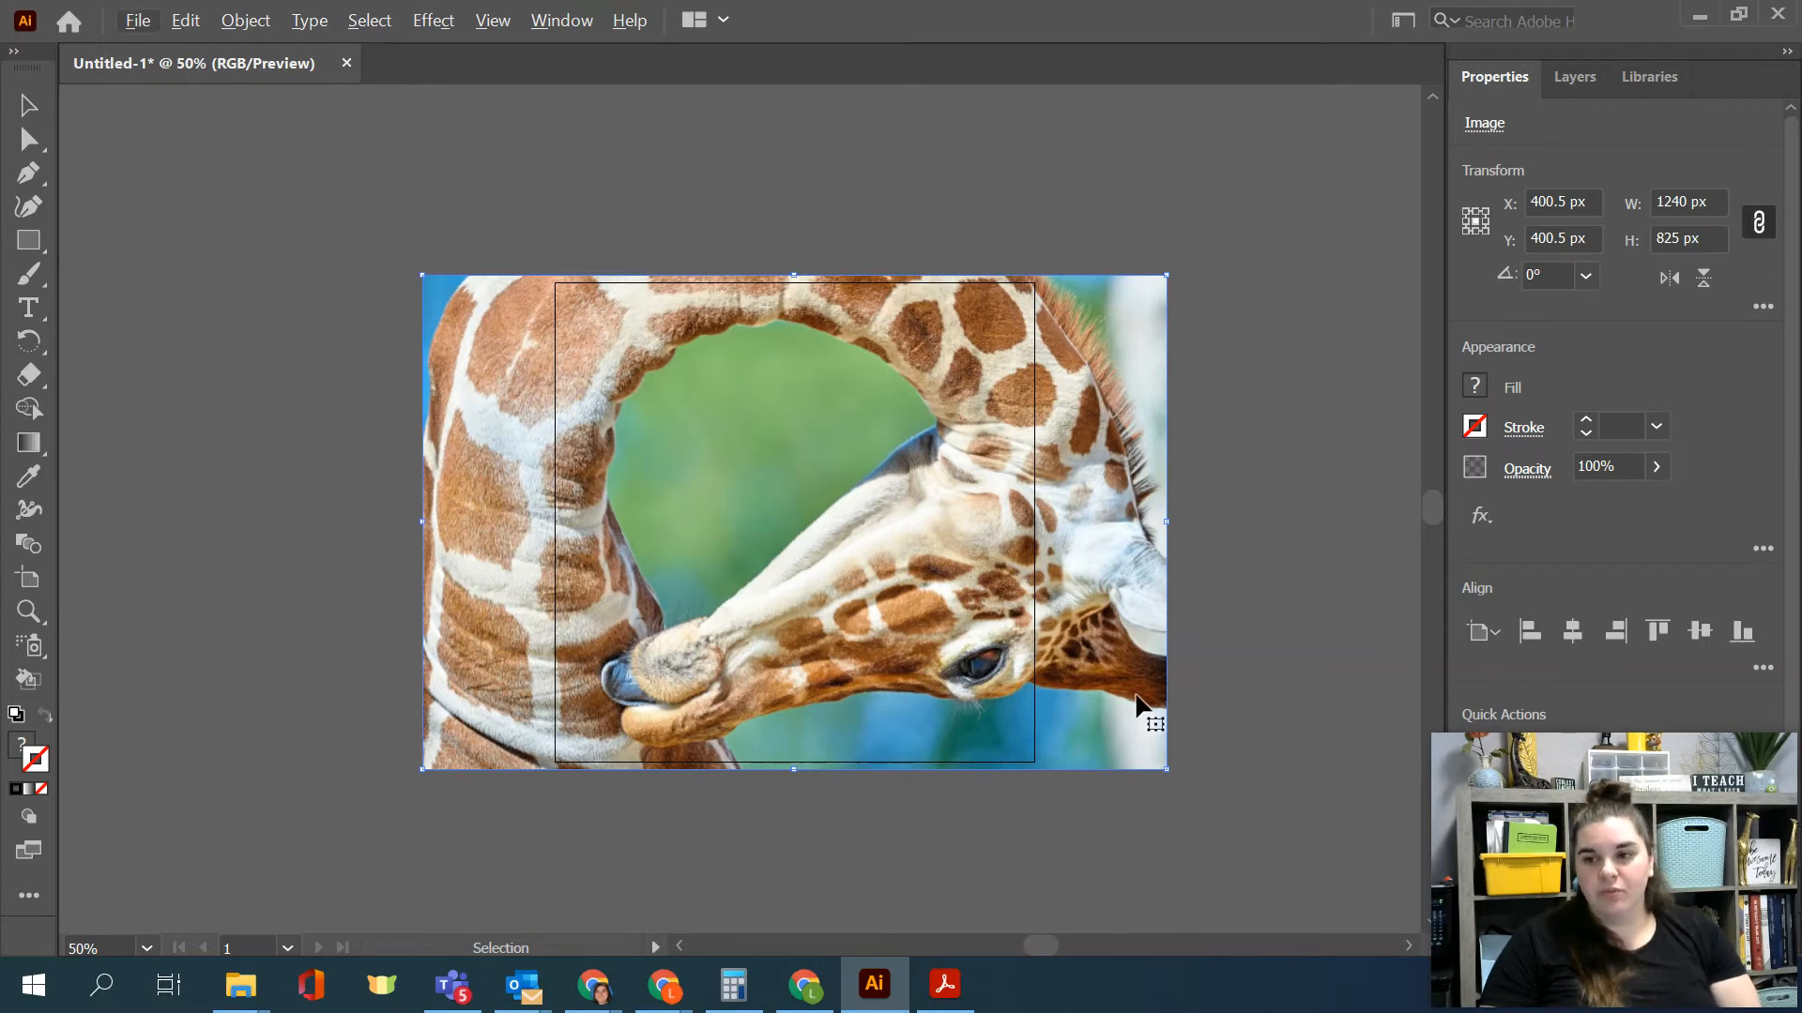
alt+scroll(1138, 706, up, 1)
scroll(869, 560, up, 1)
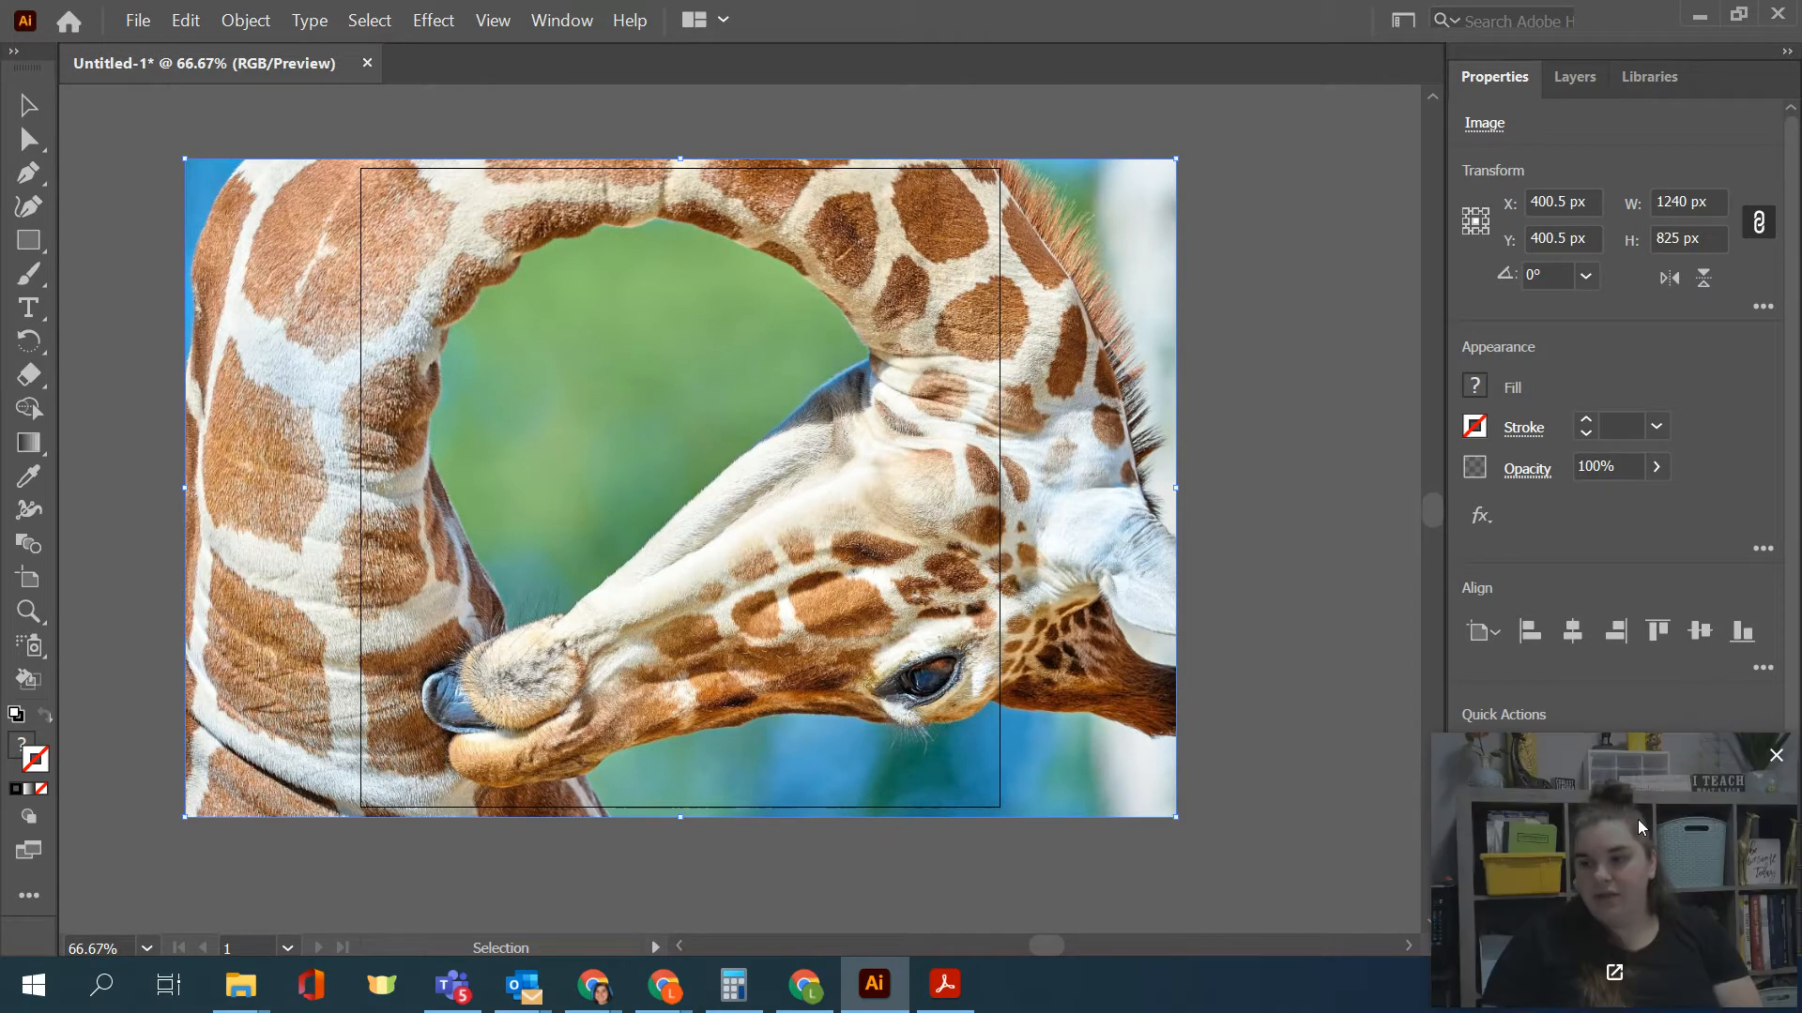
drag(1636, 819, 1260, 814)
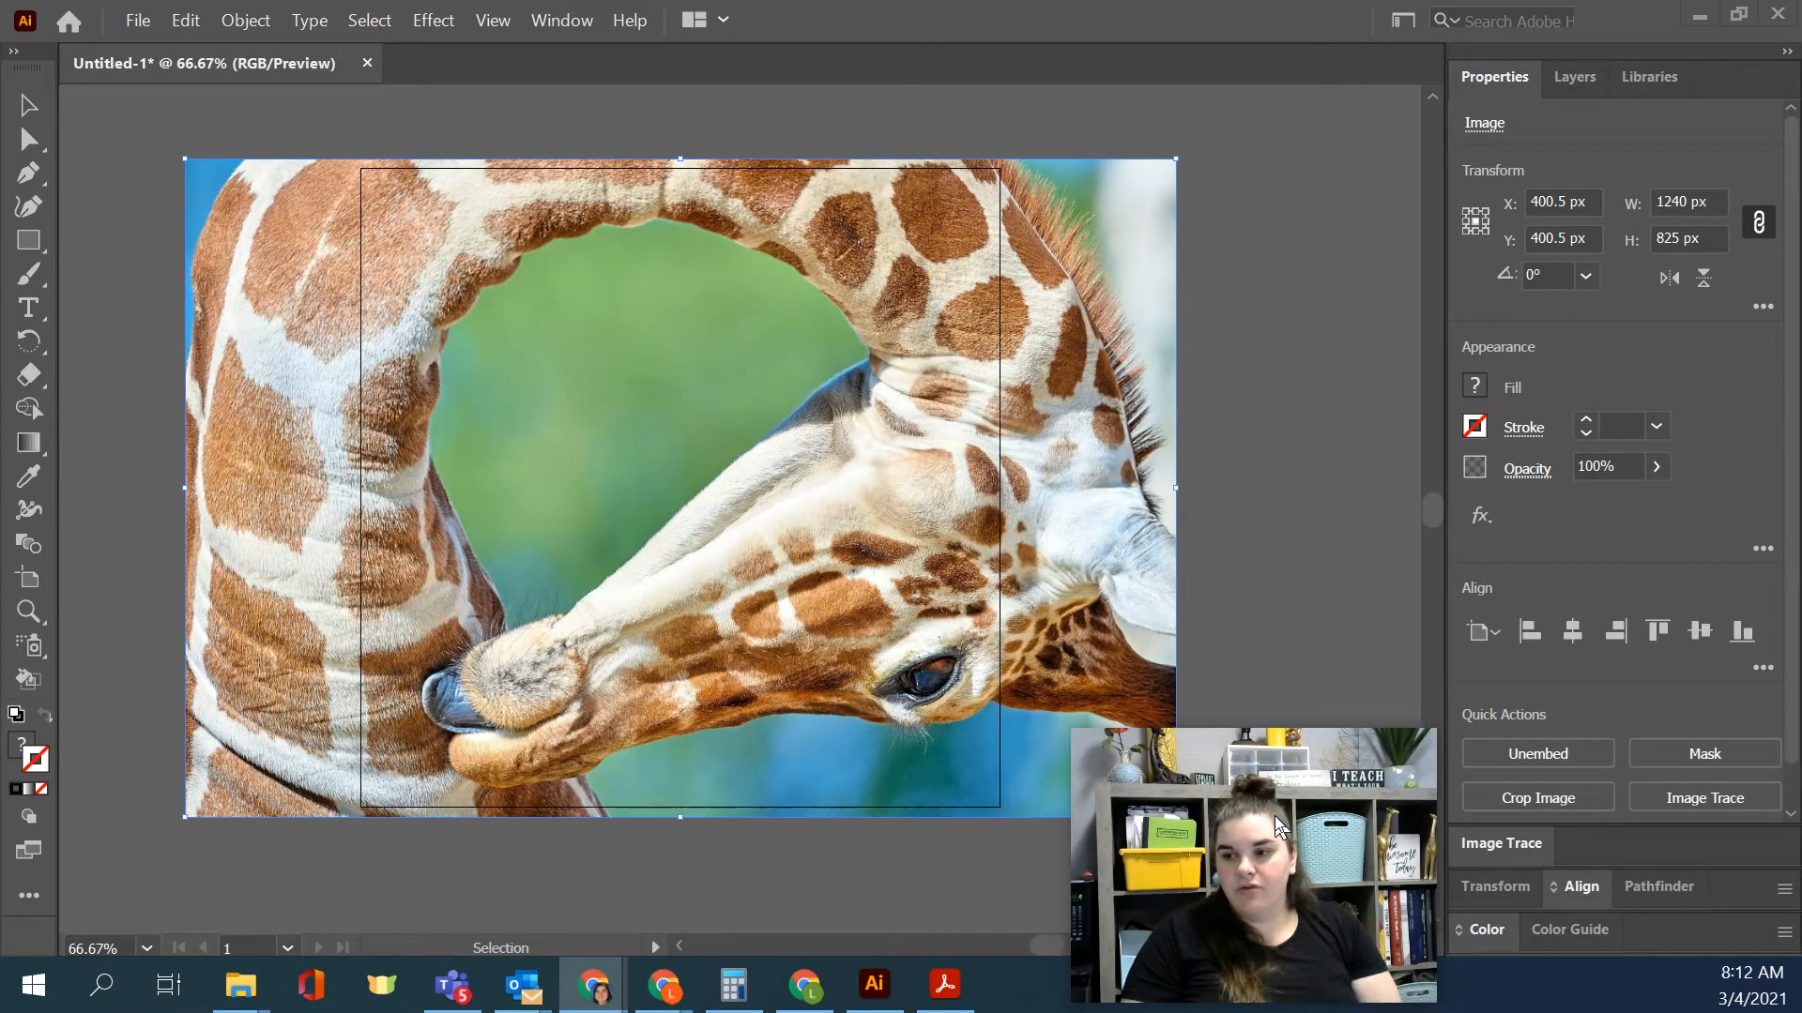
click(1096, 214)
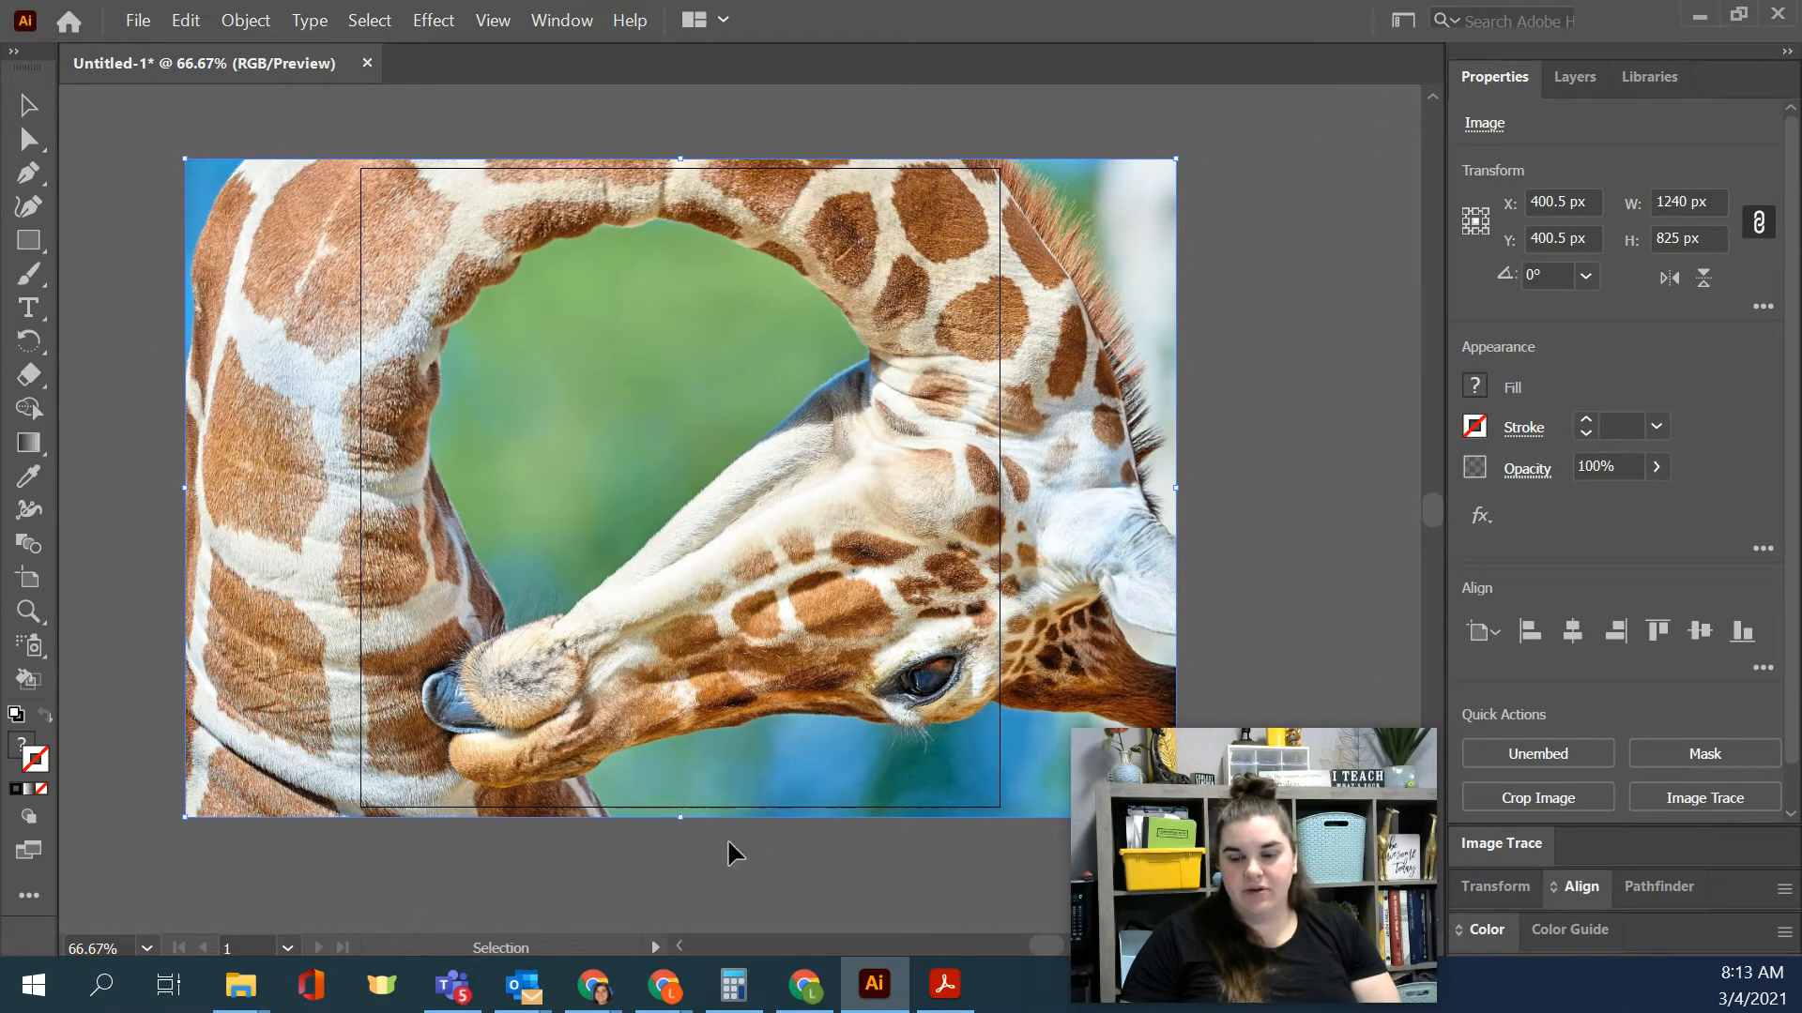
click(1494, 79)
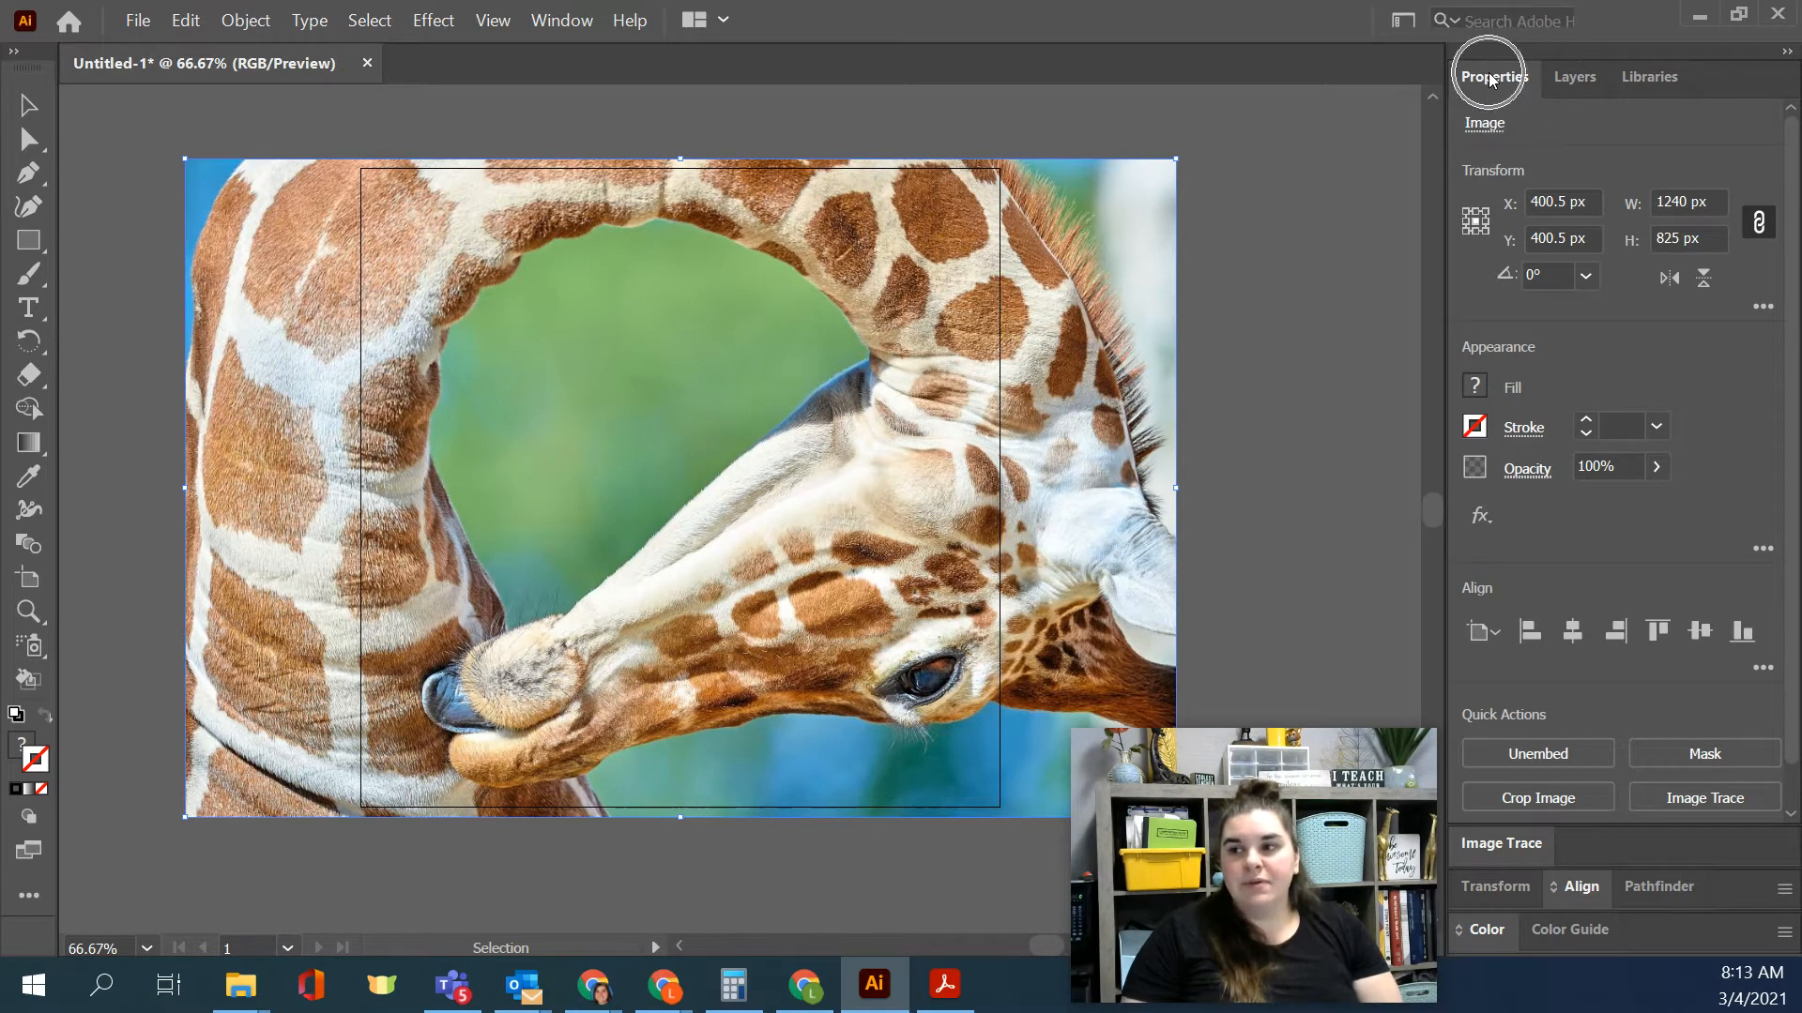
click(563, 21)
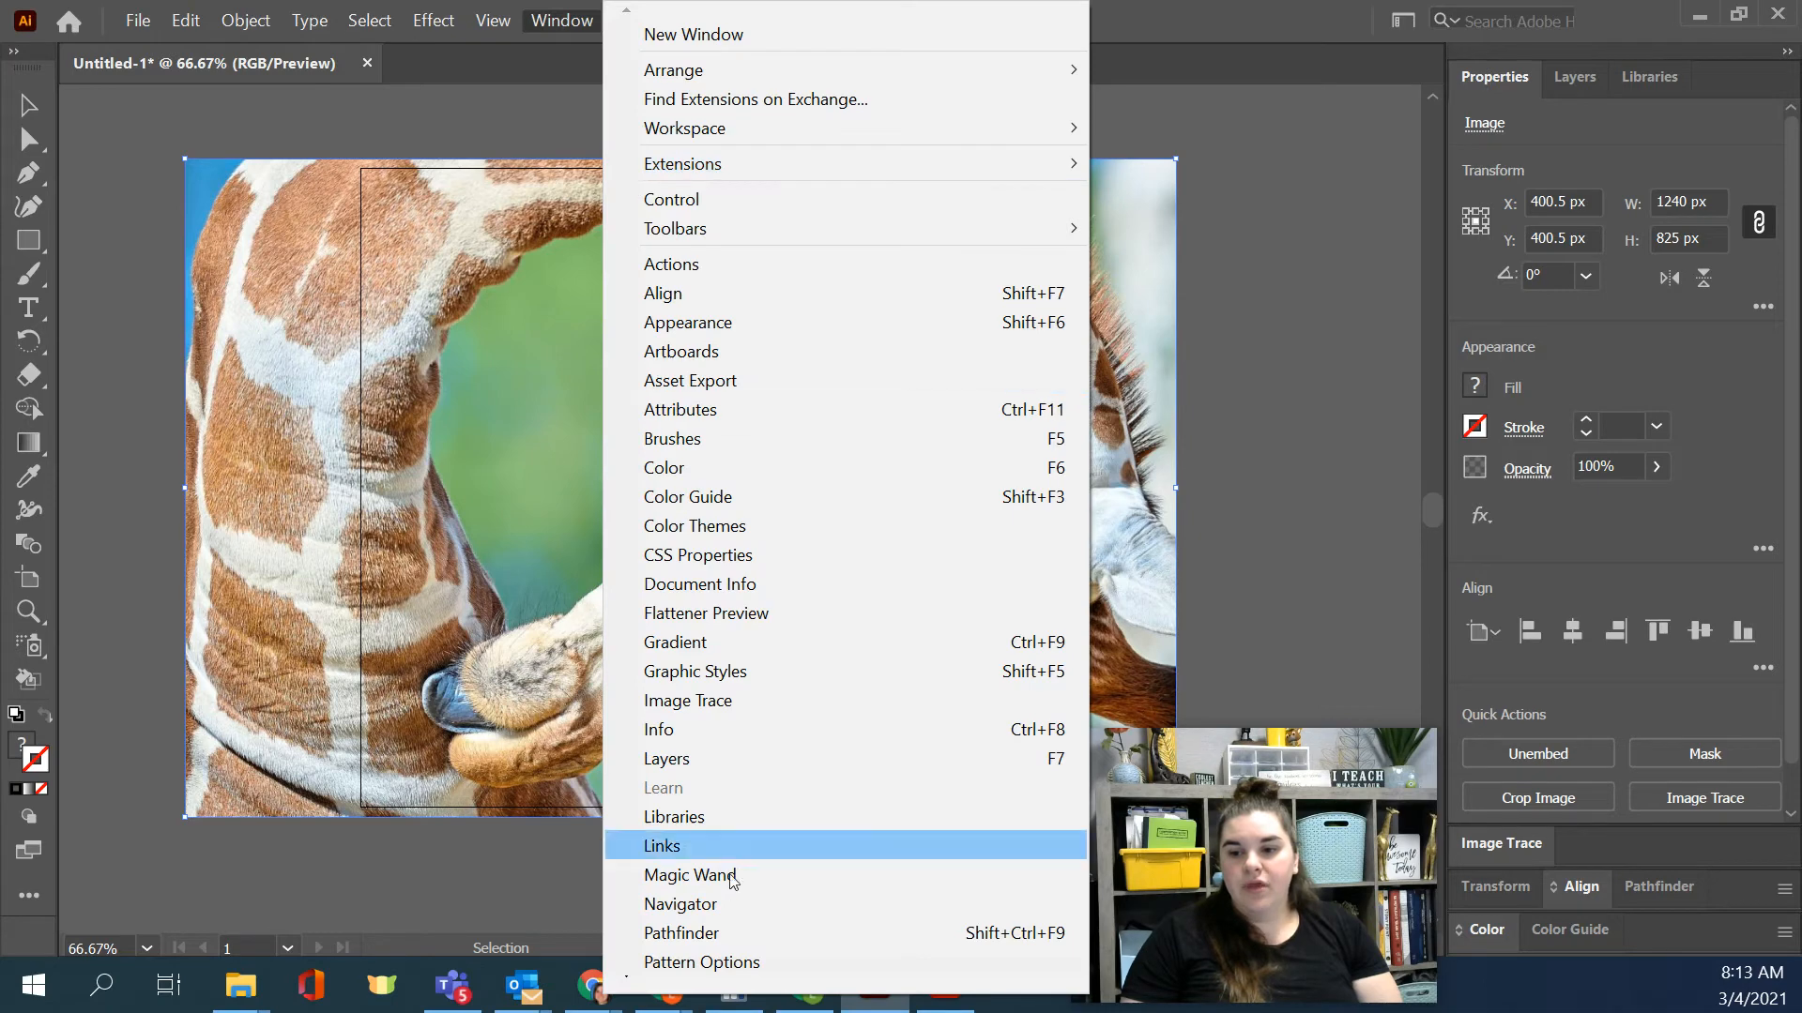
scroll(676, 981, down, 5)
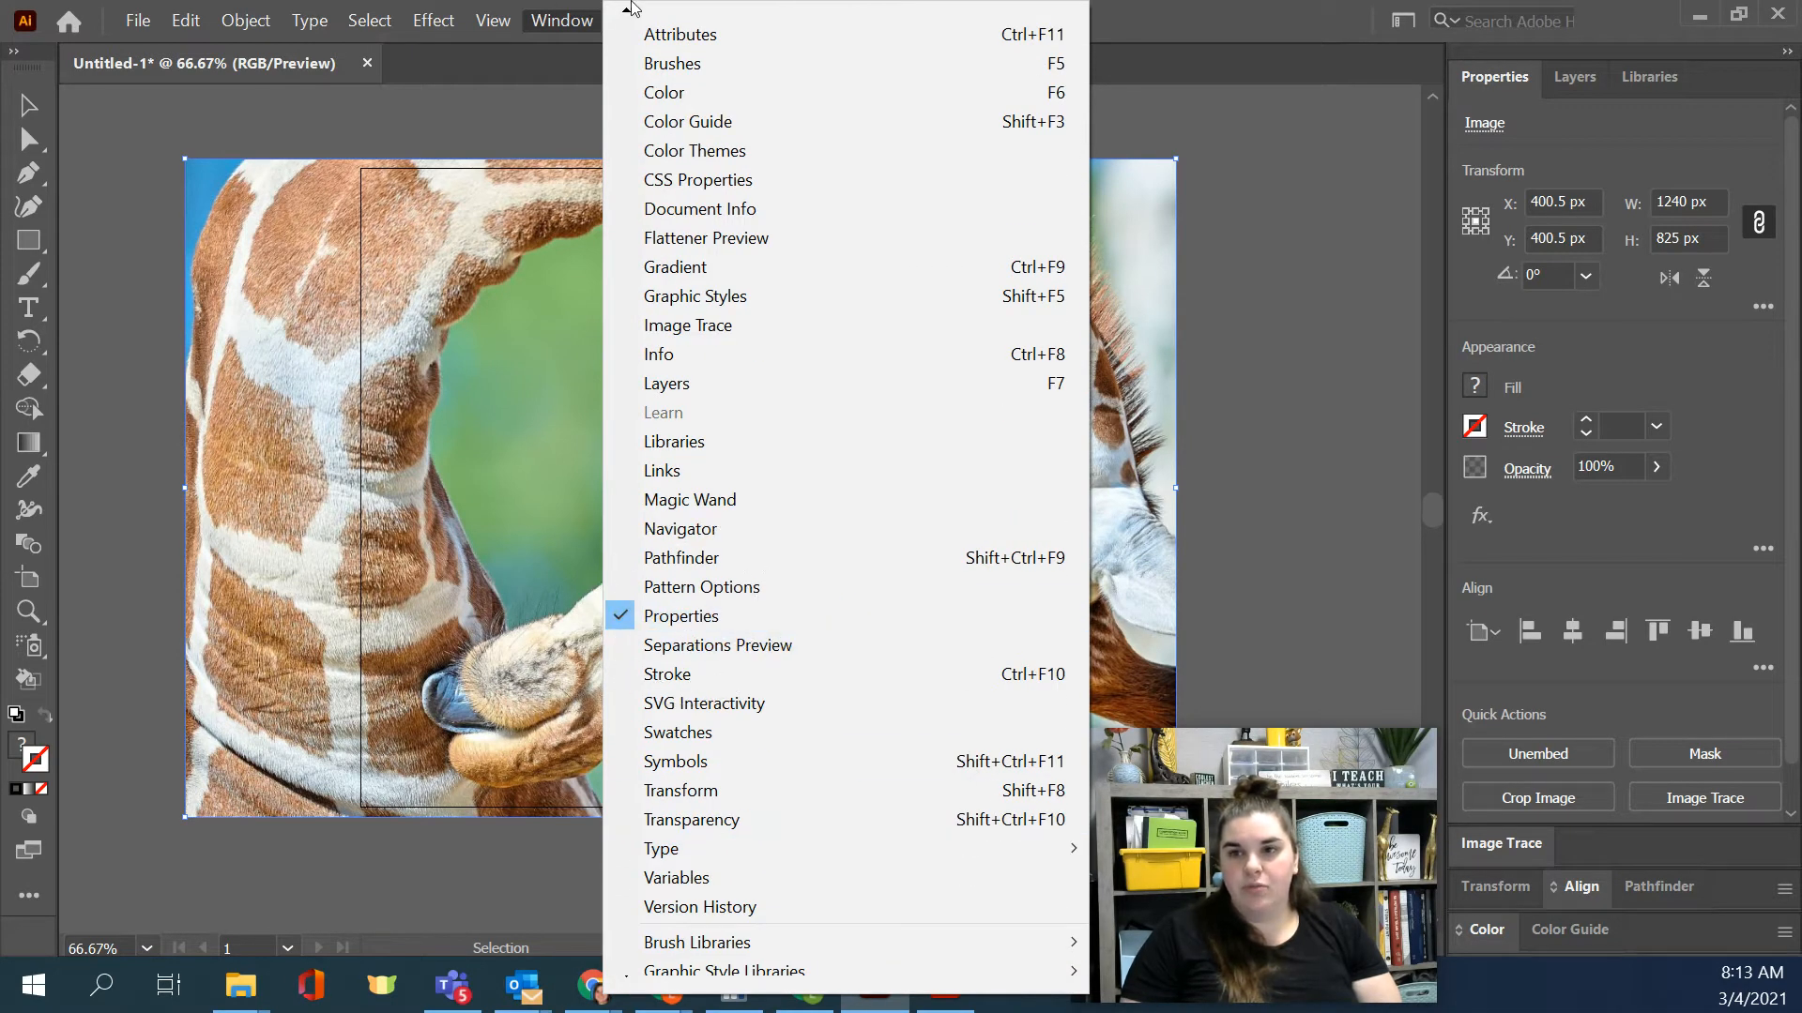
click(566, 21)
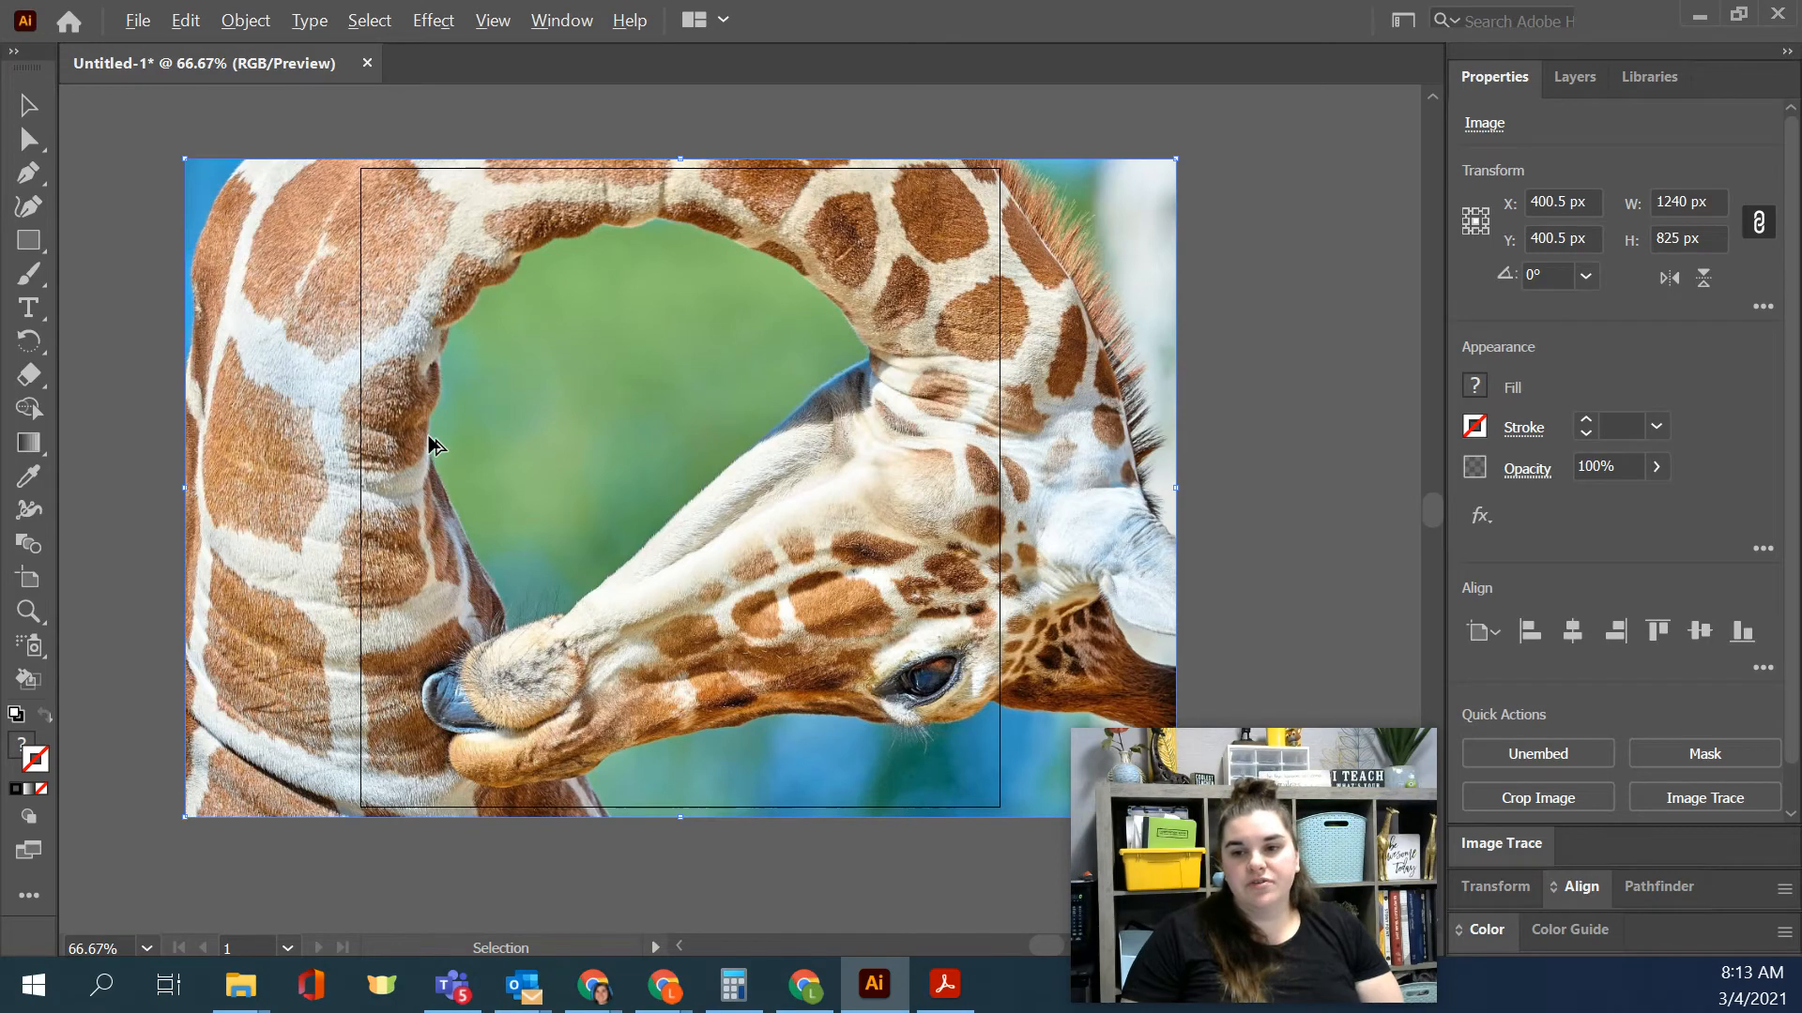
Step: Examine the individual pixels along the edge of the giraffe's neck at very high magnification
scroll(435, 446, up, 20)
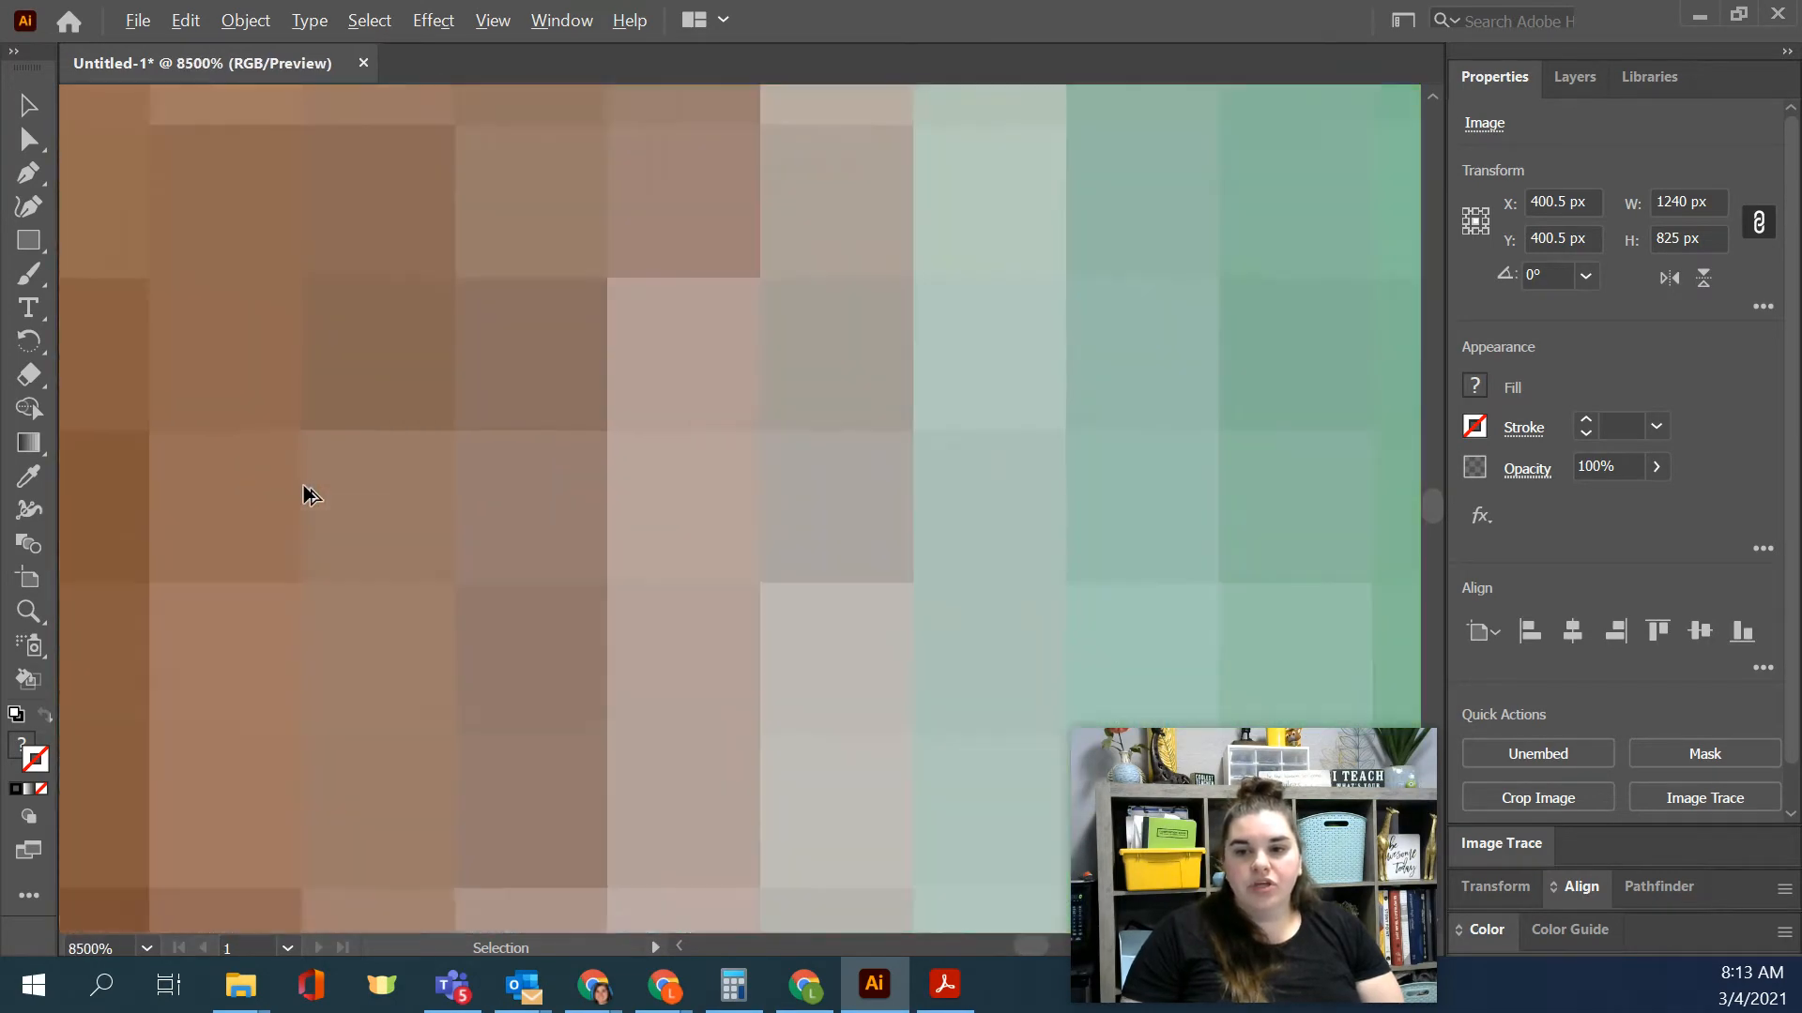
scroll(310, 495, down, 5)
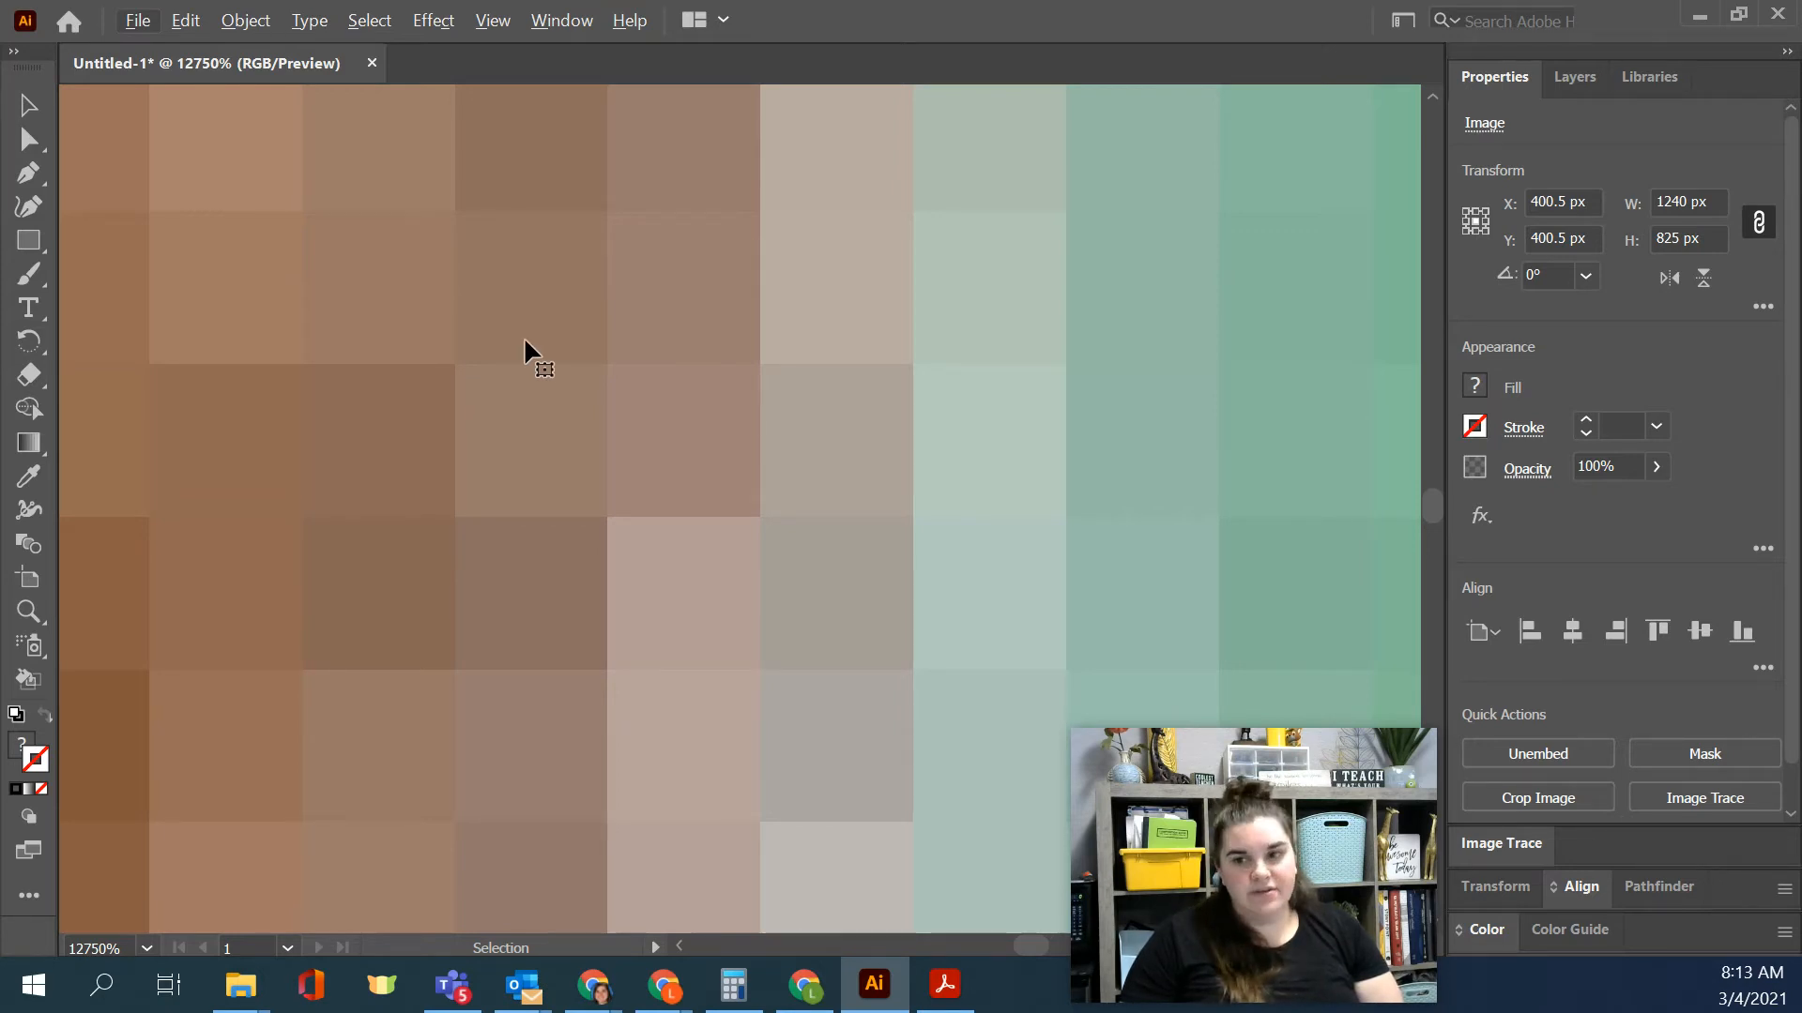
alt+scroll(523, 347, down, 10)
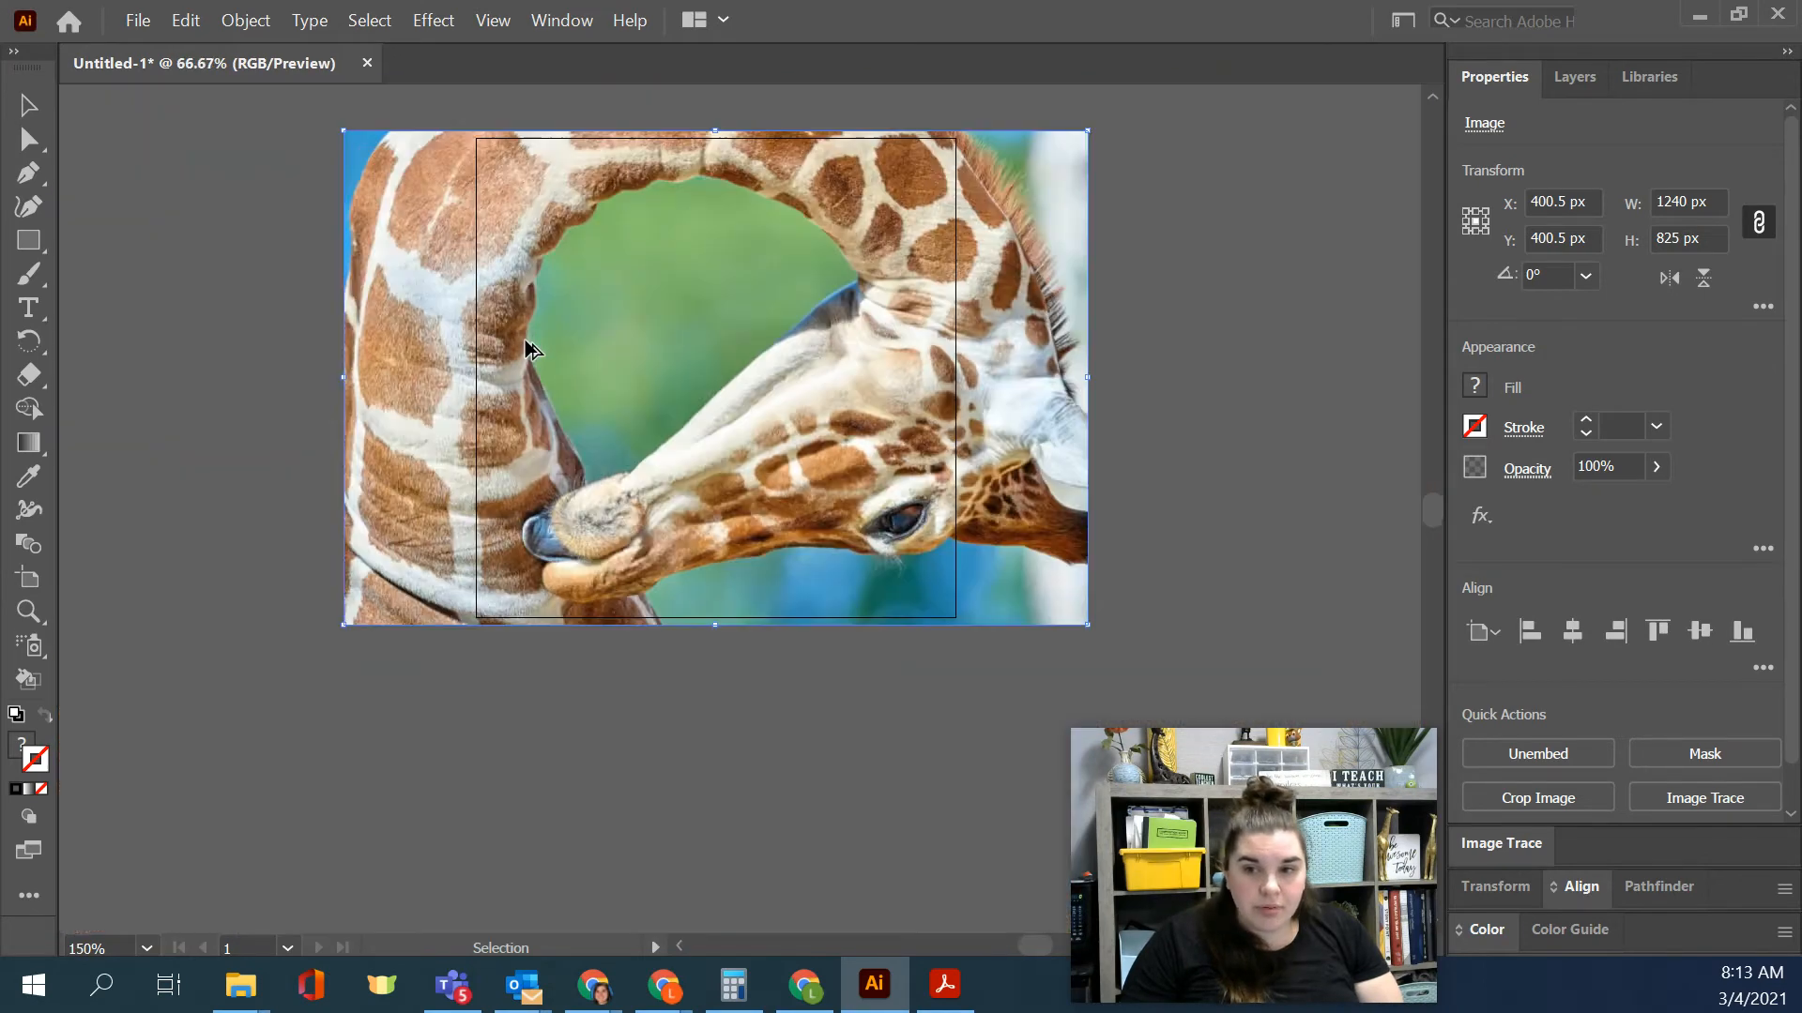
Step: Apply Image Trace to the pasted giraffe photo with the High Fidelity Photo preset
alt+scroll(525, 349, down, 3)
scroll(563, 451, up, 2)
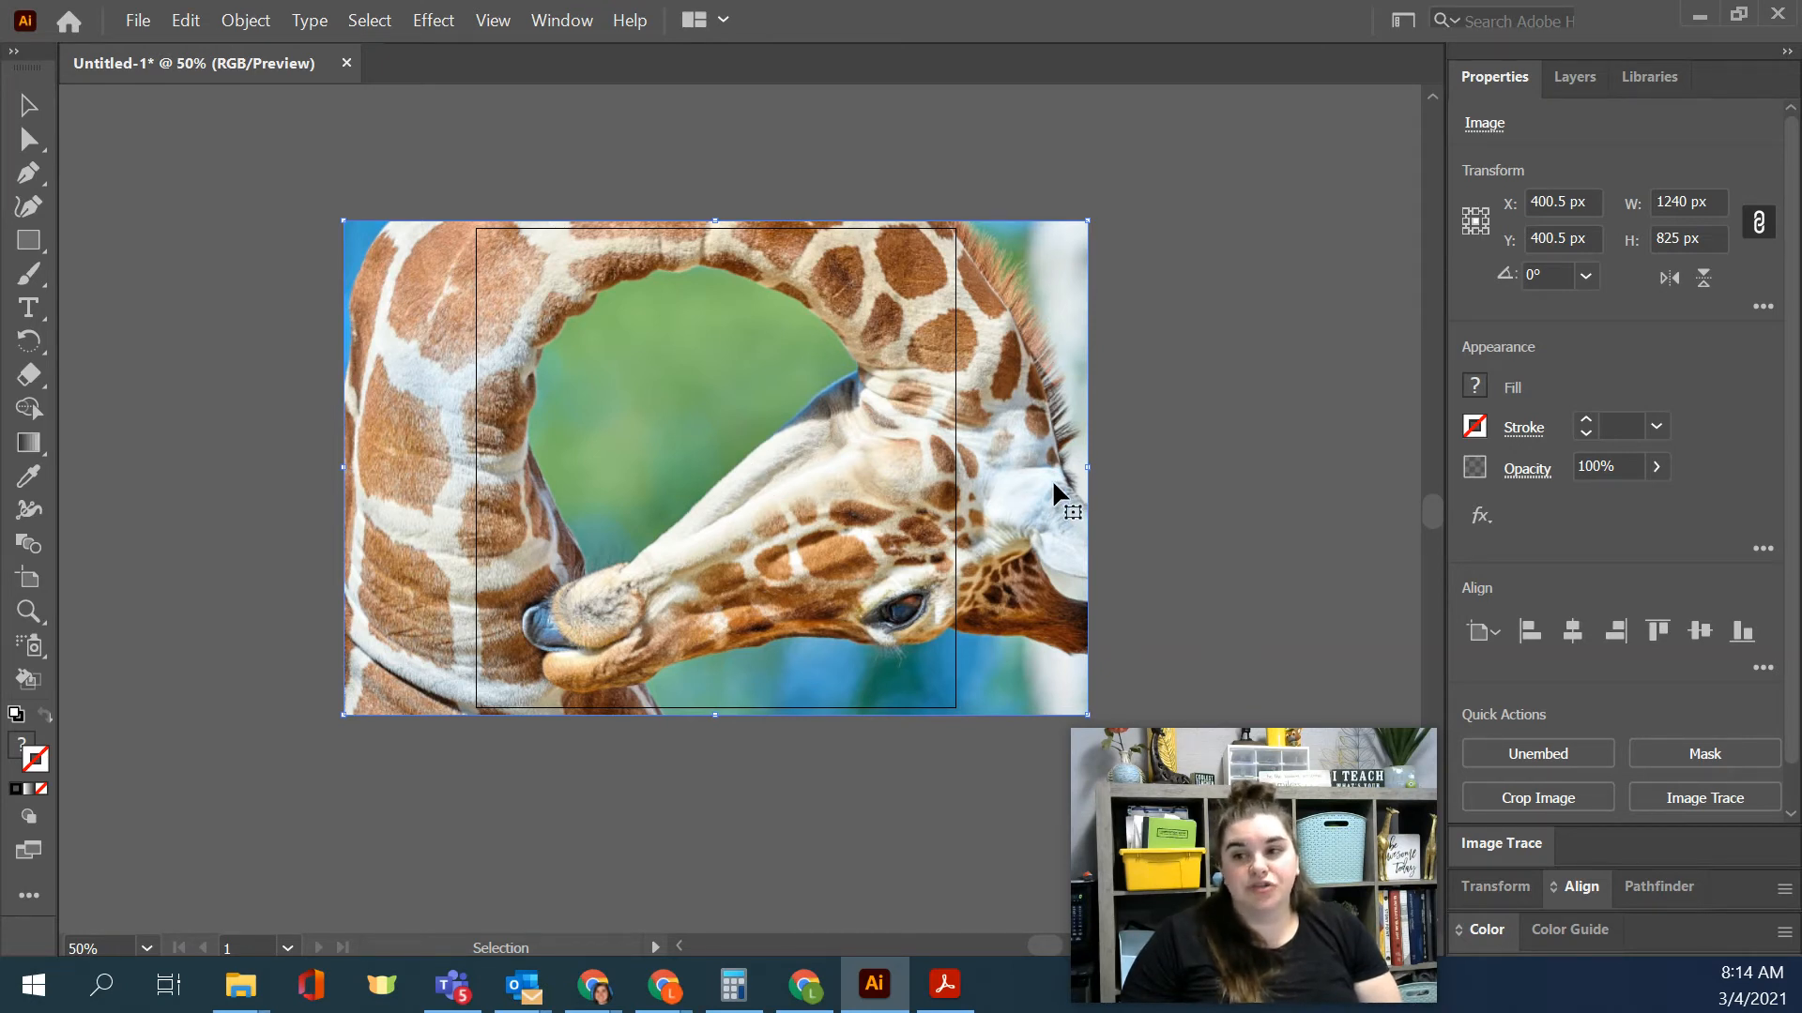
click(1672, 800)
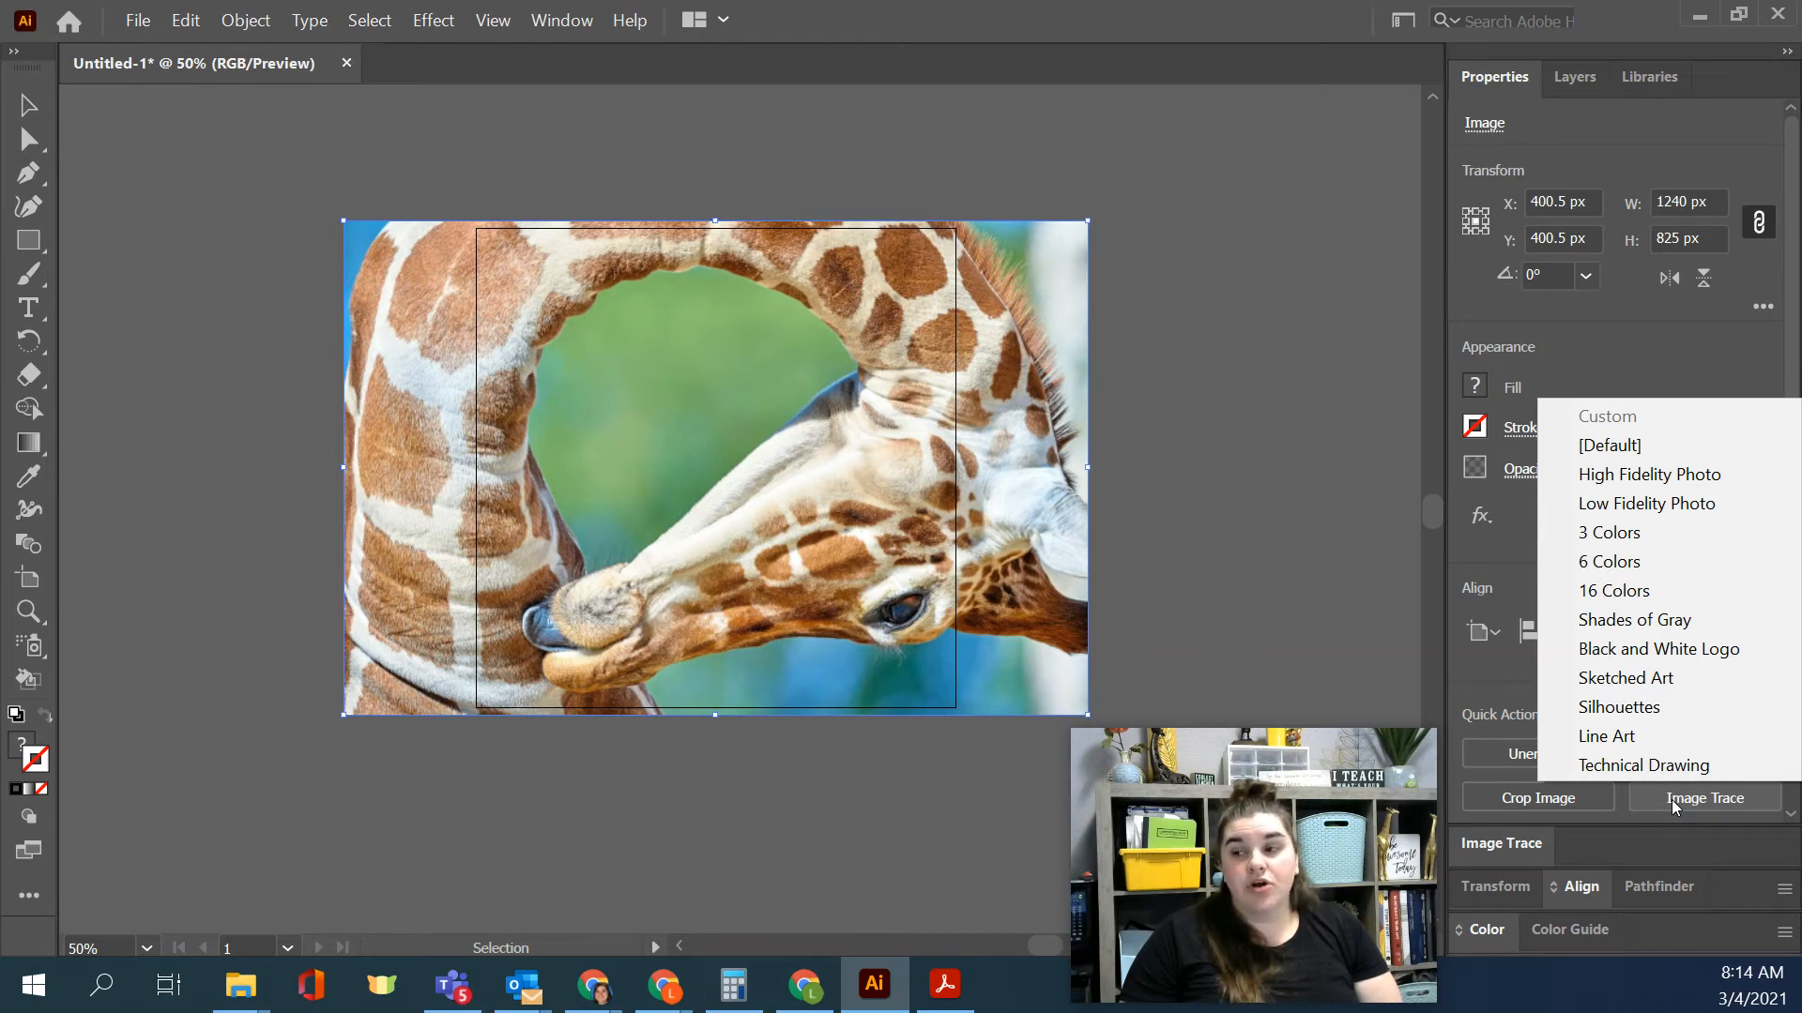
click(1715, 475)
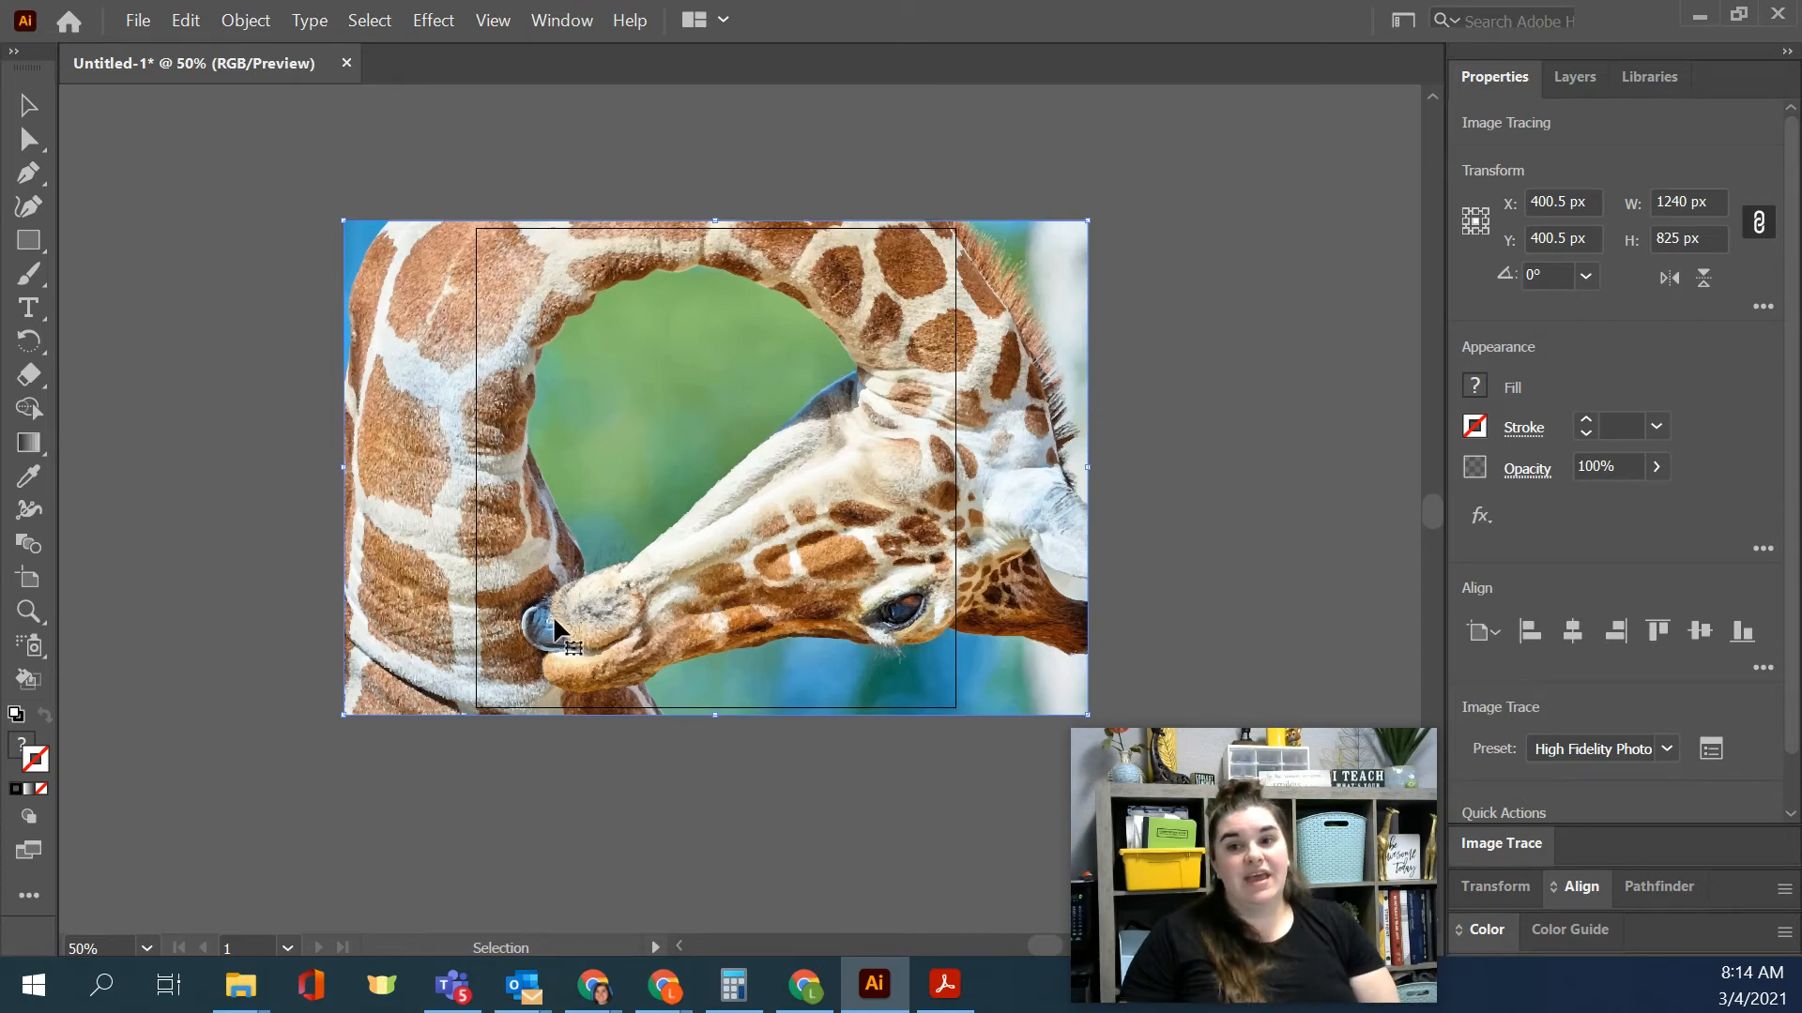
Step: Examine the traced color shapes and their edges on the giraffe's neck at magnifications up to 64000%
scroll(525, 432, up, 8)
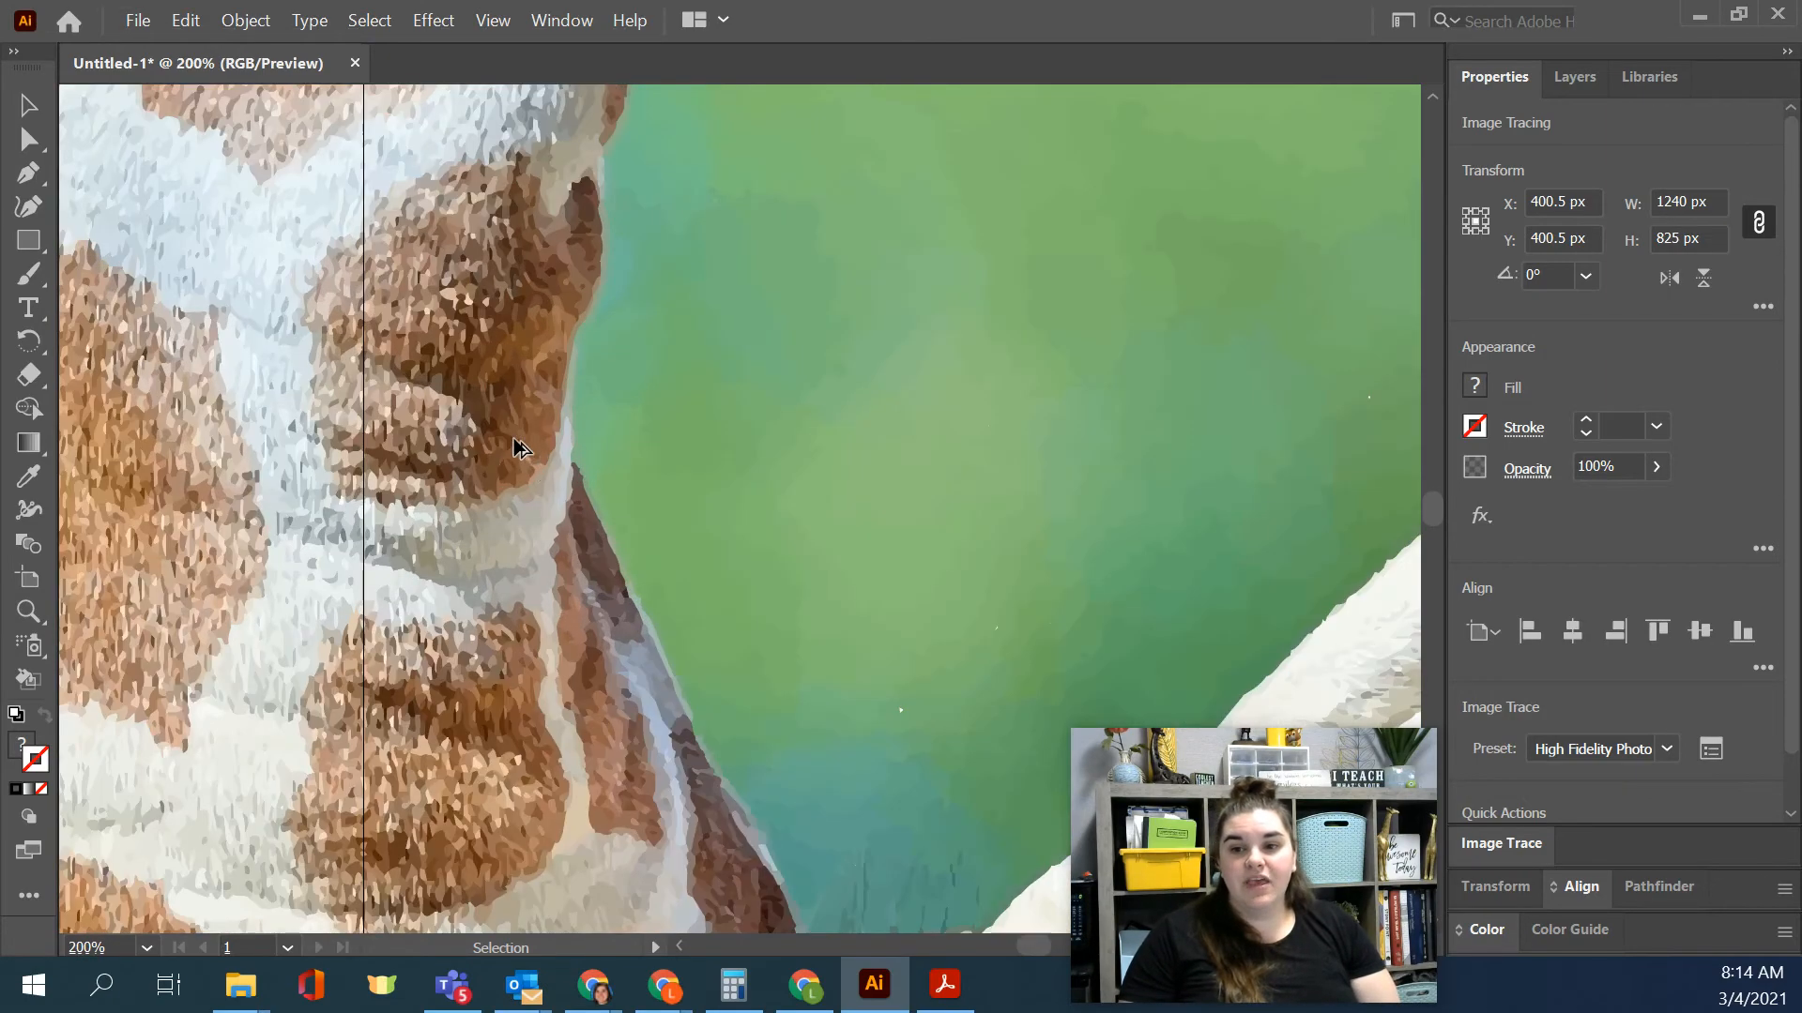
scroll(486, 493, up, 3)
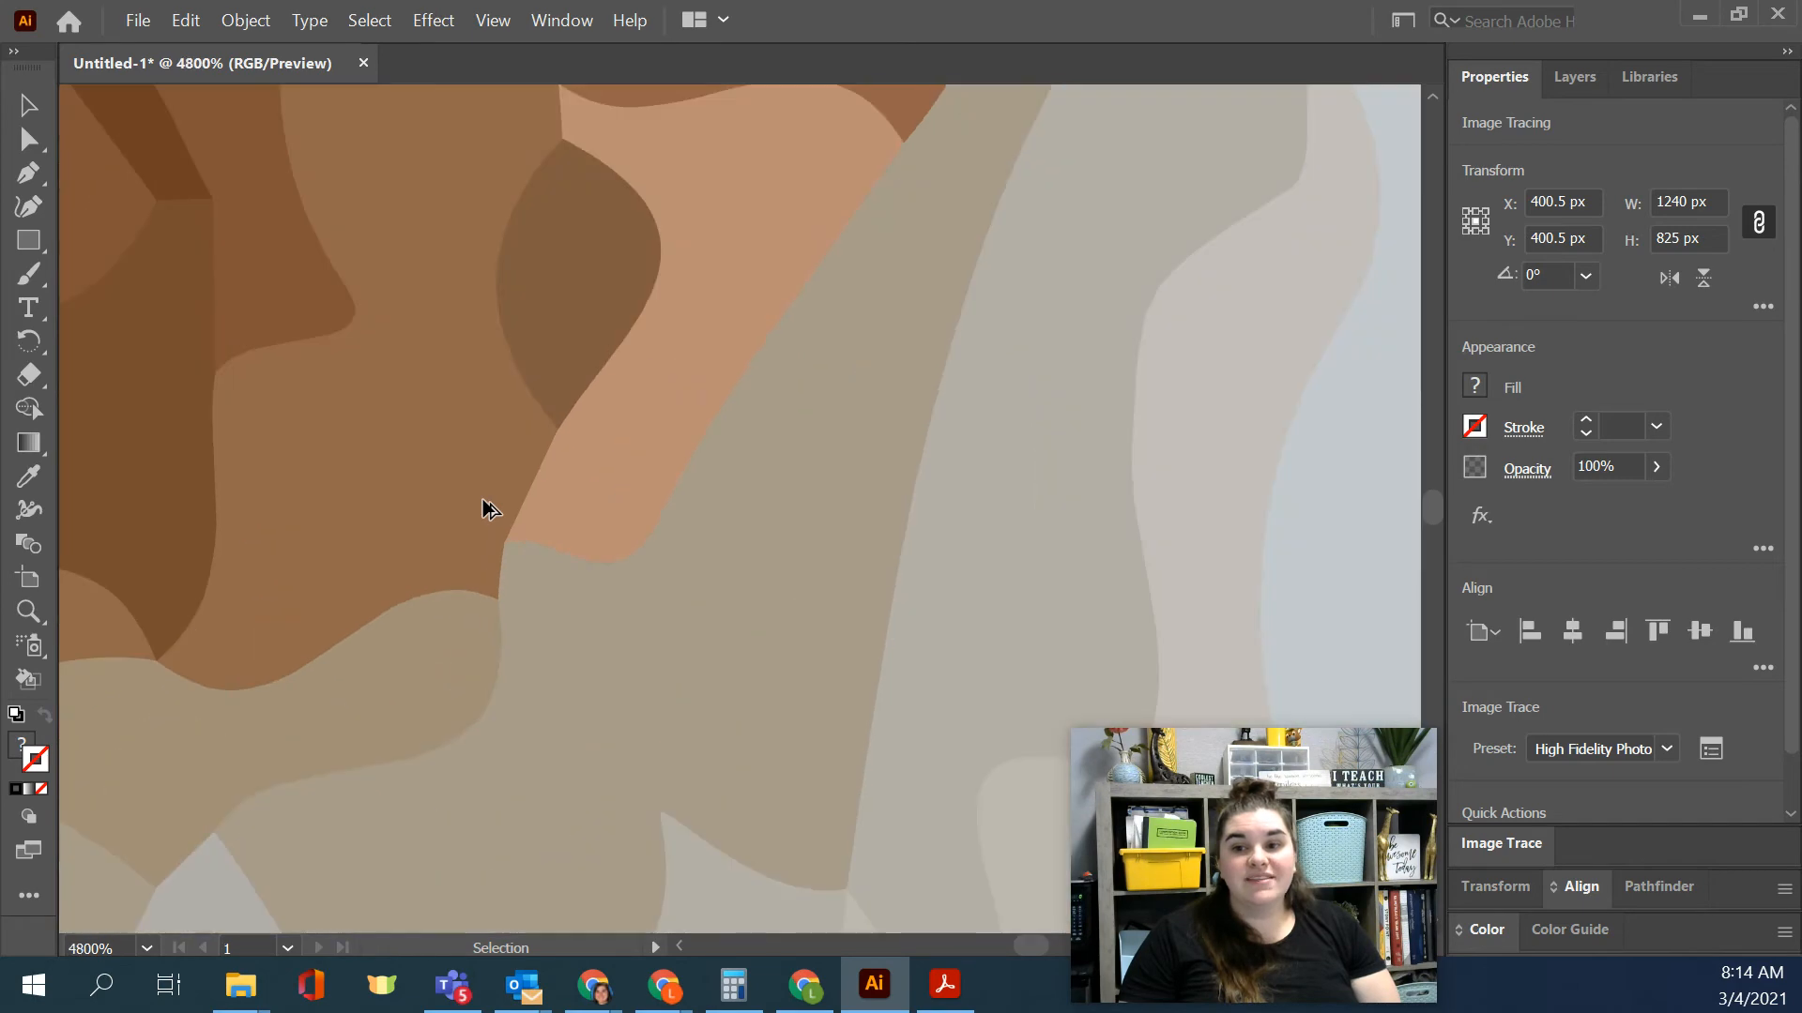
scroll(484, 502, down, 2)
scroll(482, 507, down, 1)
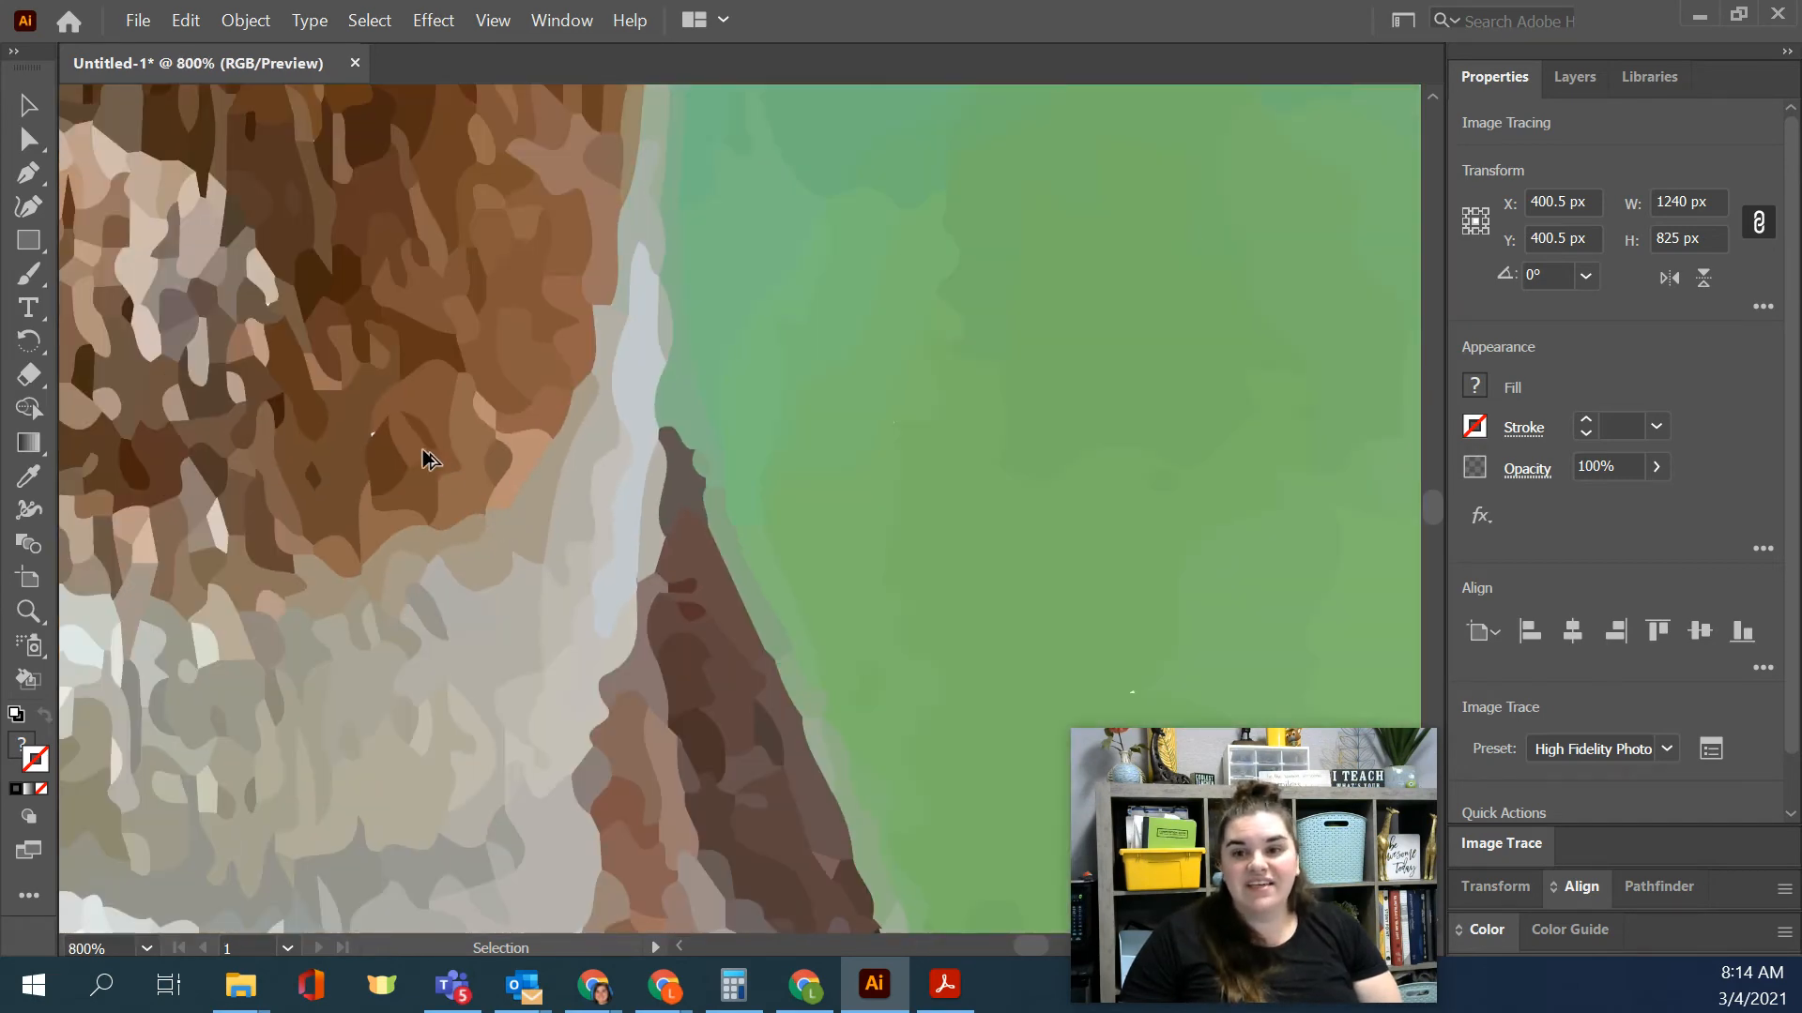
scroll(419, 474, up, 3)
scroll(281, 441, up, 2)
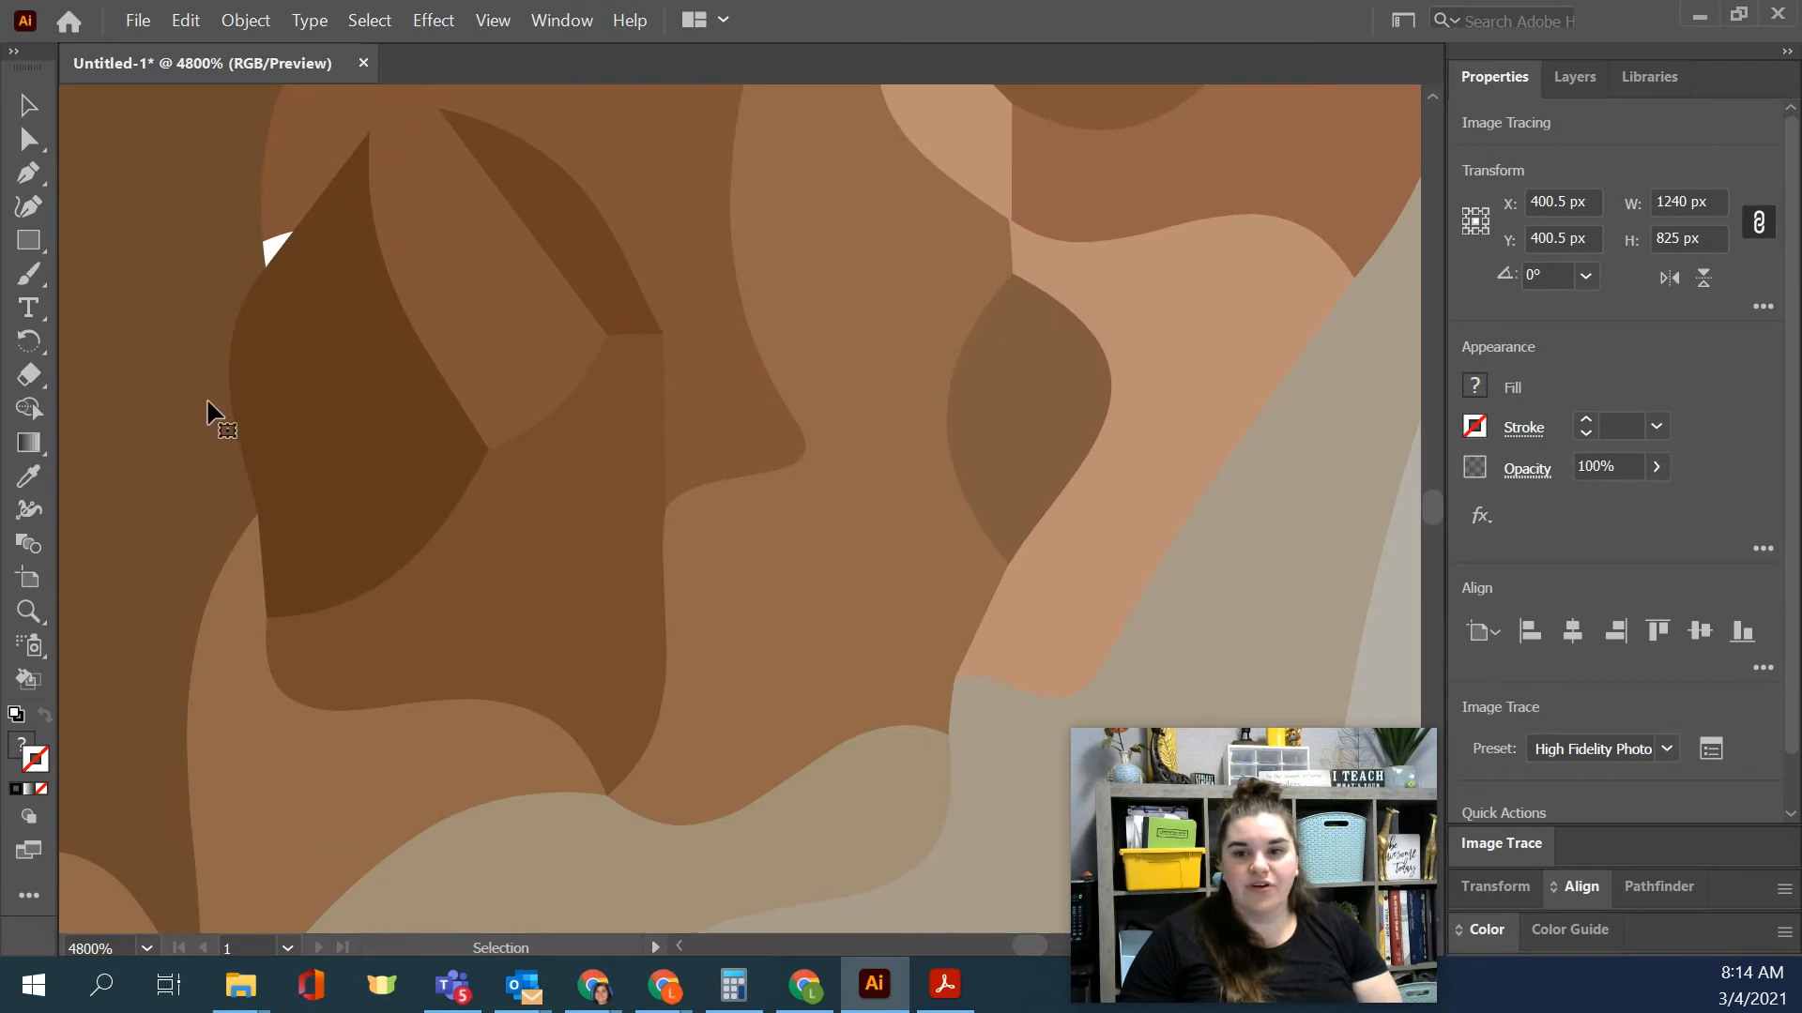
scroll(254, 600, up, 2)
scroll(575, 282, up, 3)
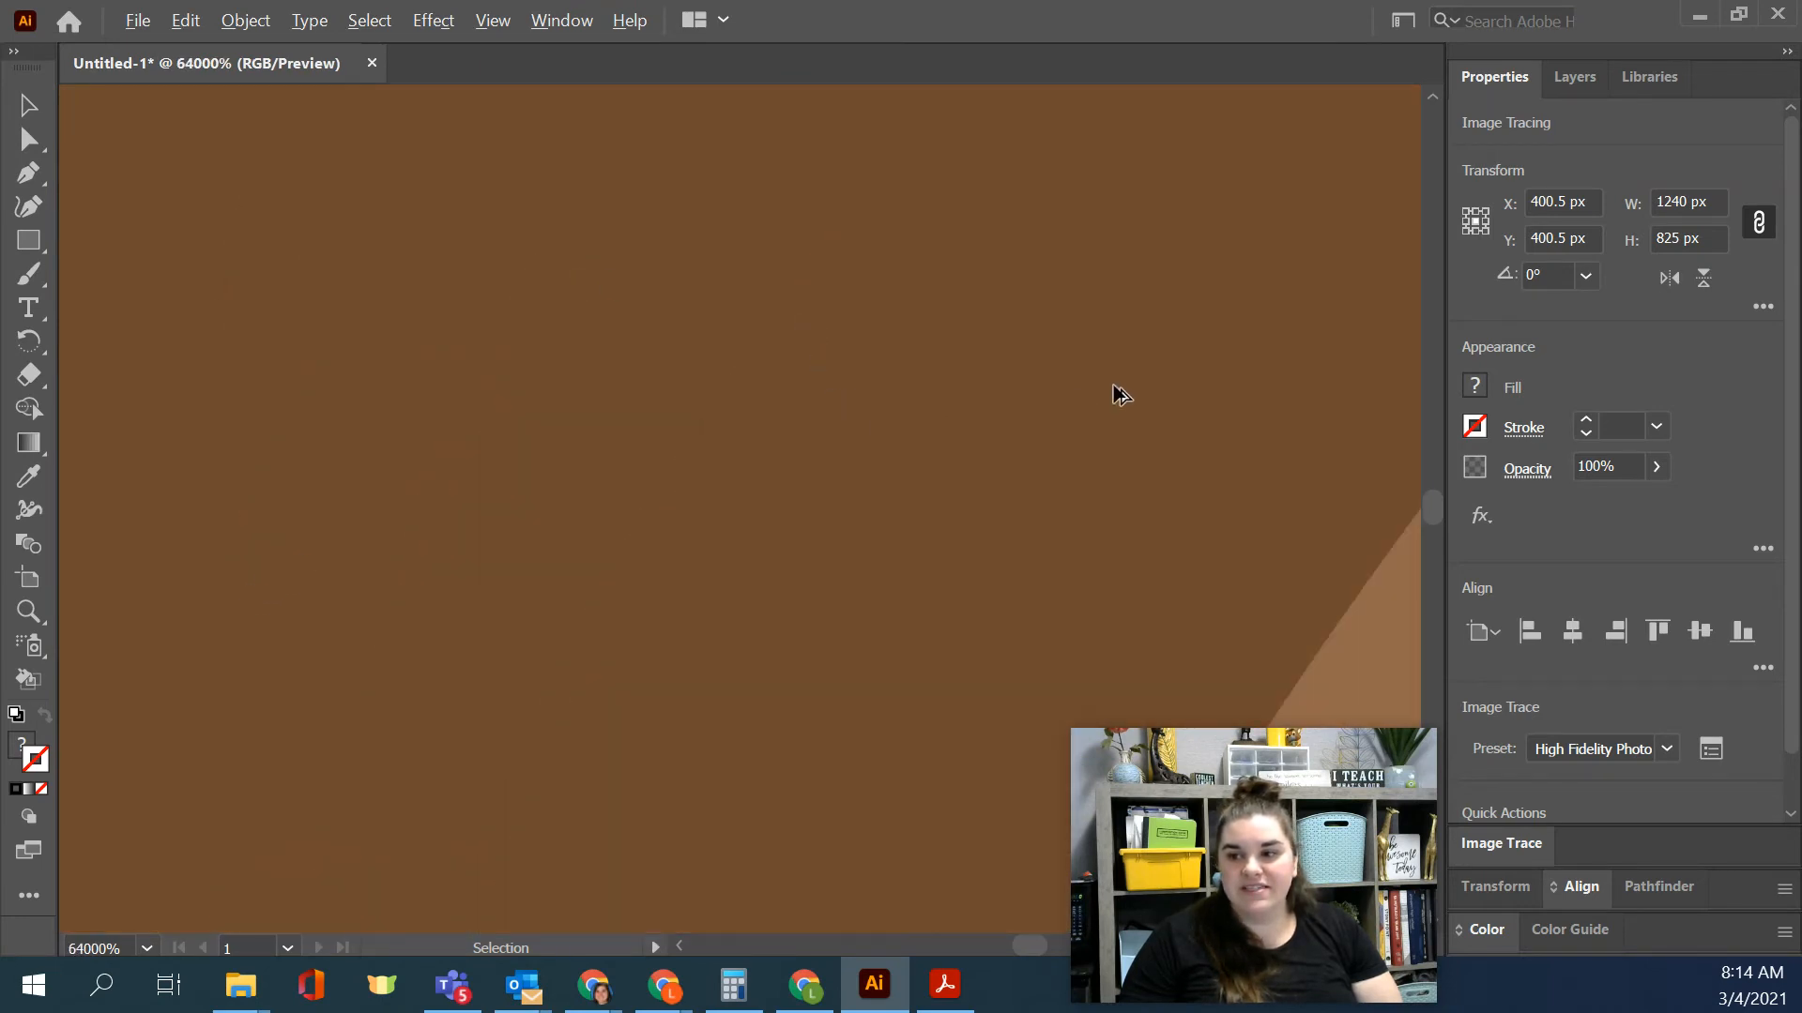
scroll(790, 825, right, 2)
scroll(790, 800, left, 1)
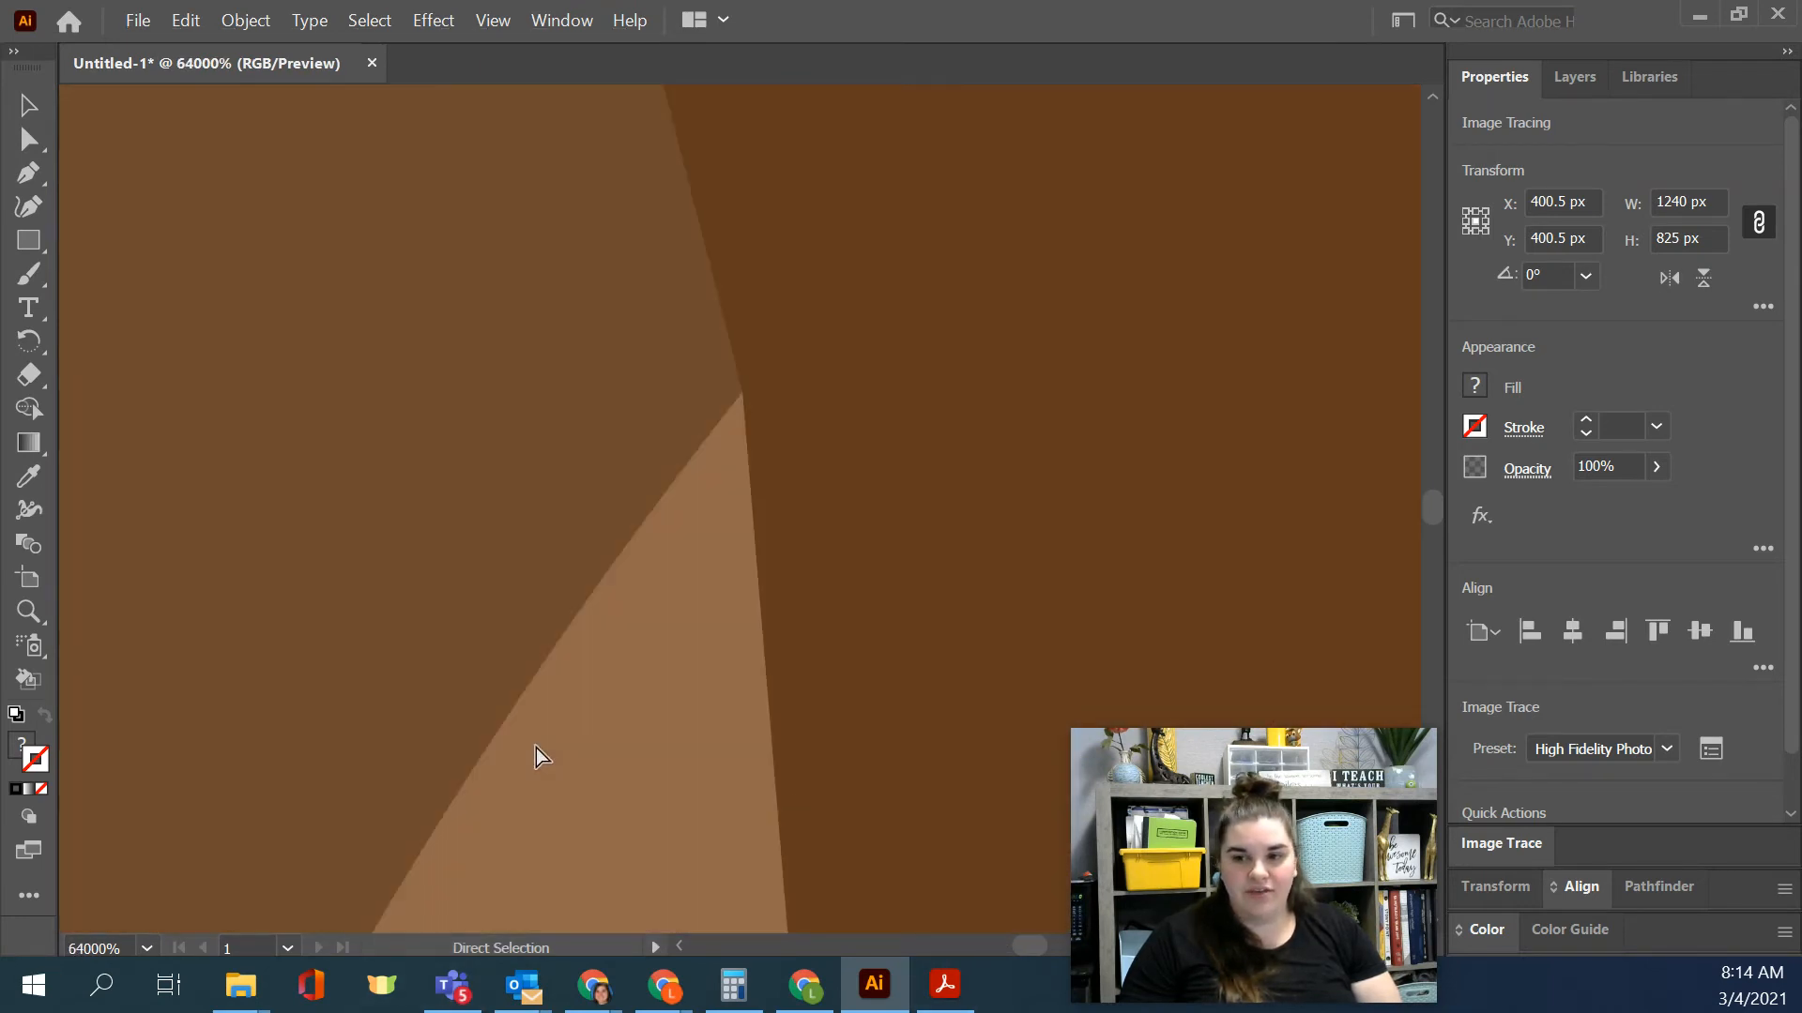
scroll(732, 605, down, 15)
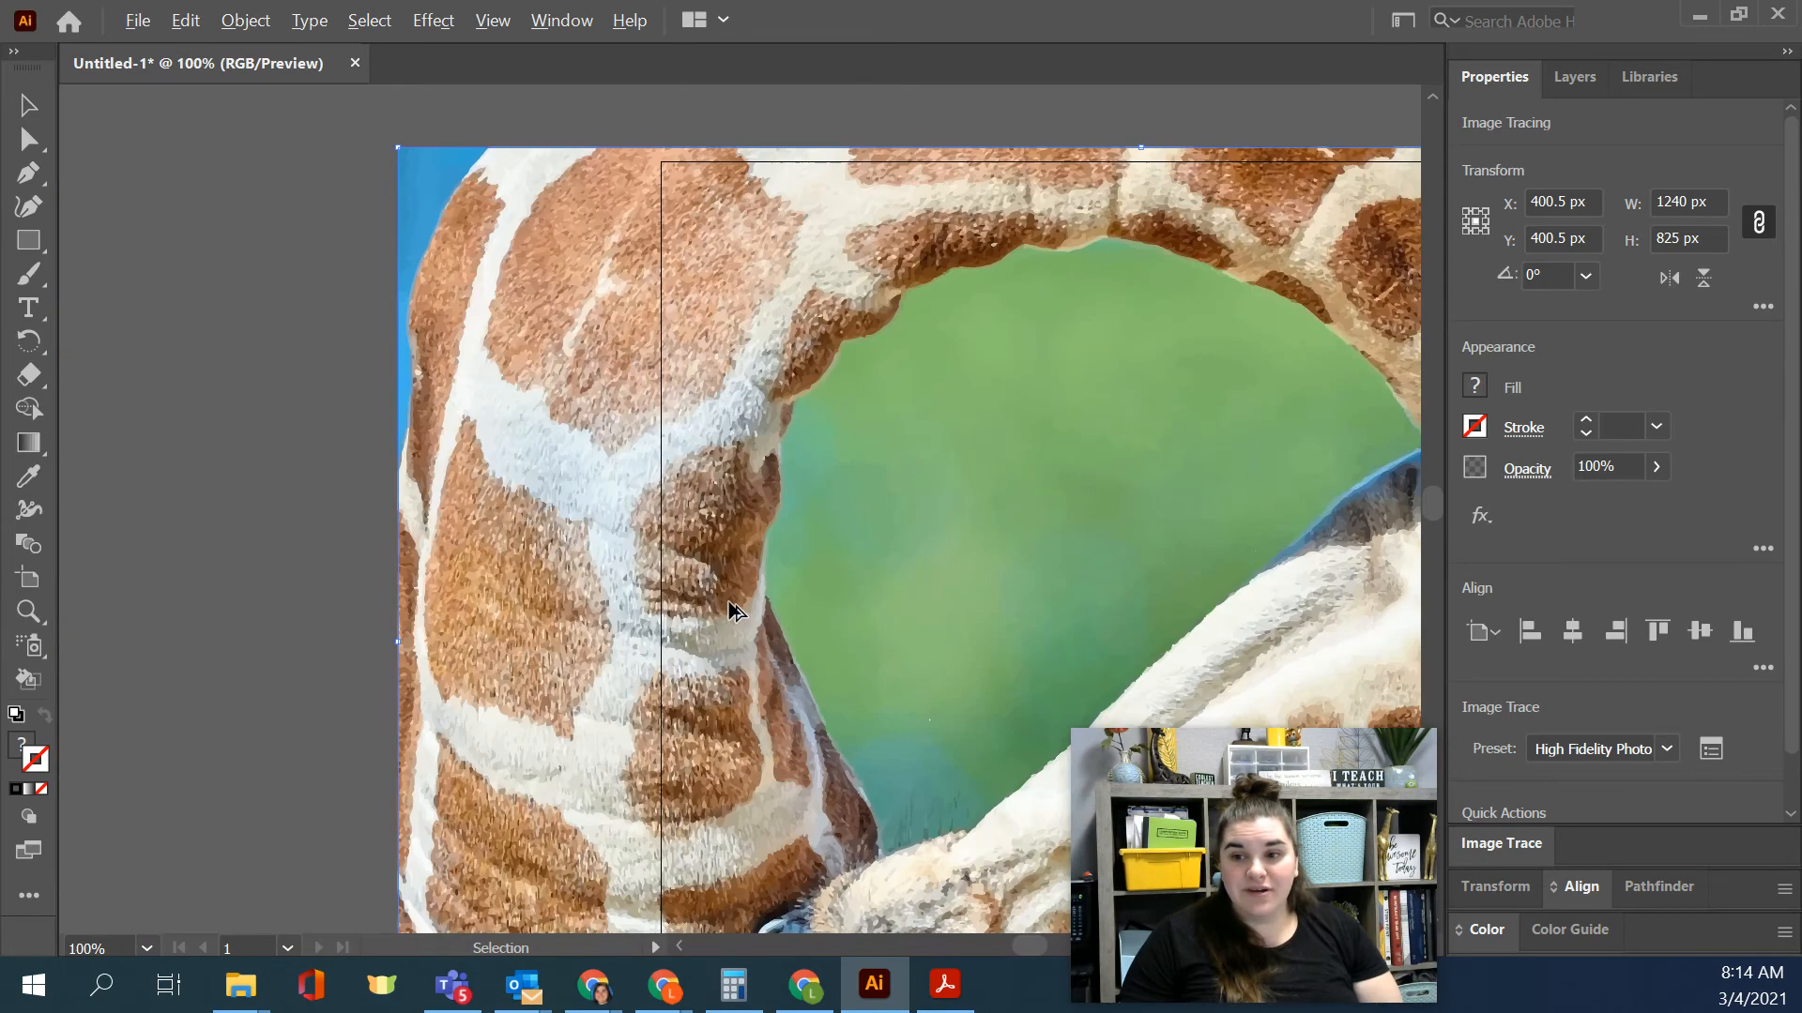
scroll(758, 611, up, 2)
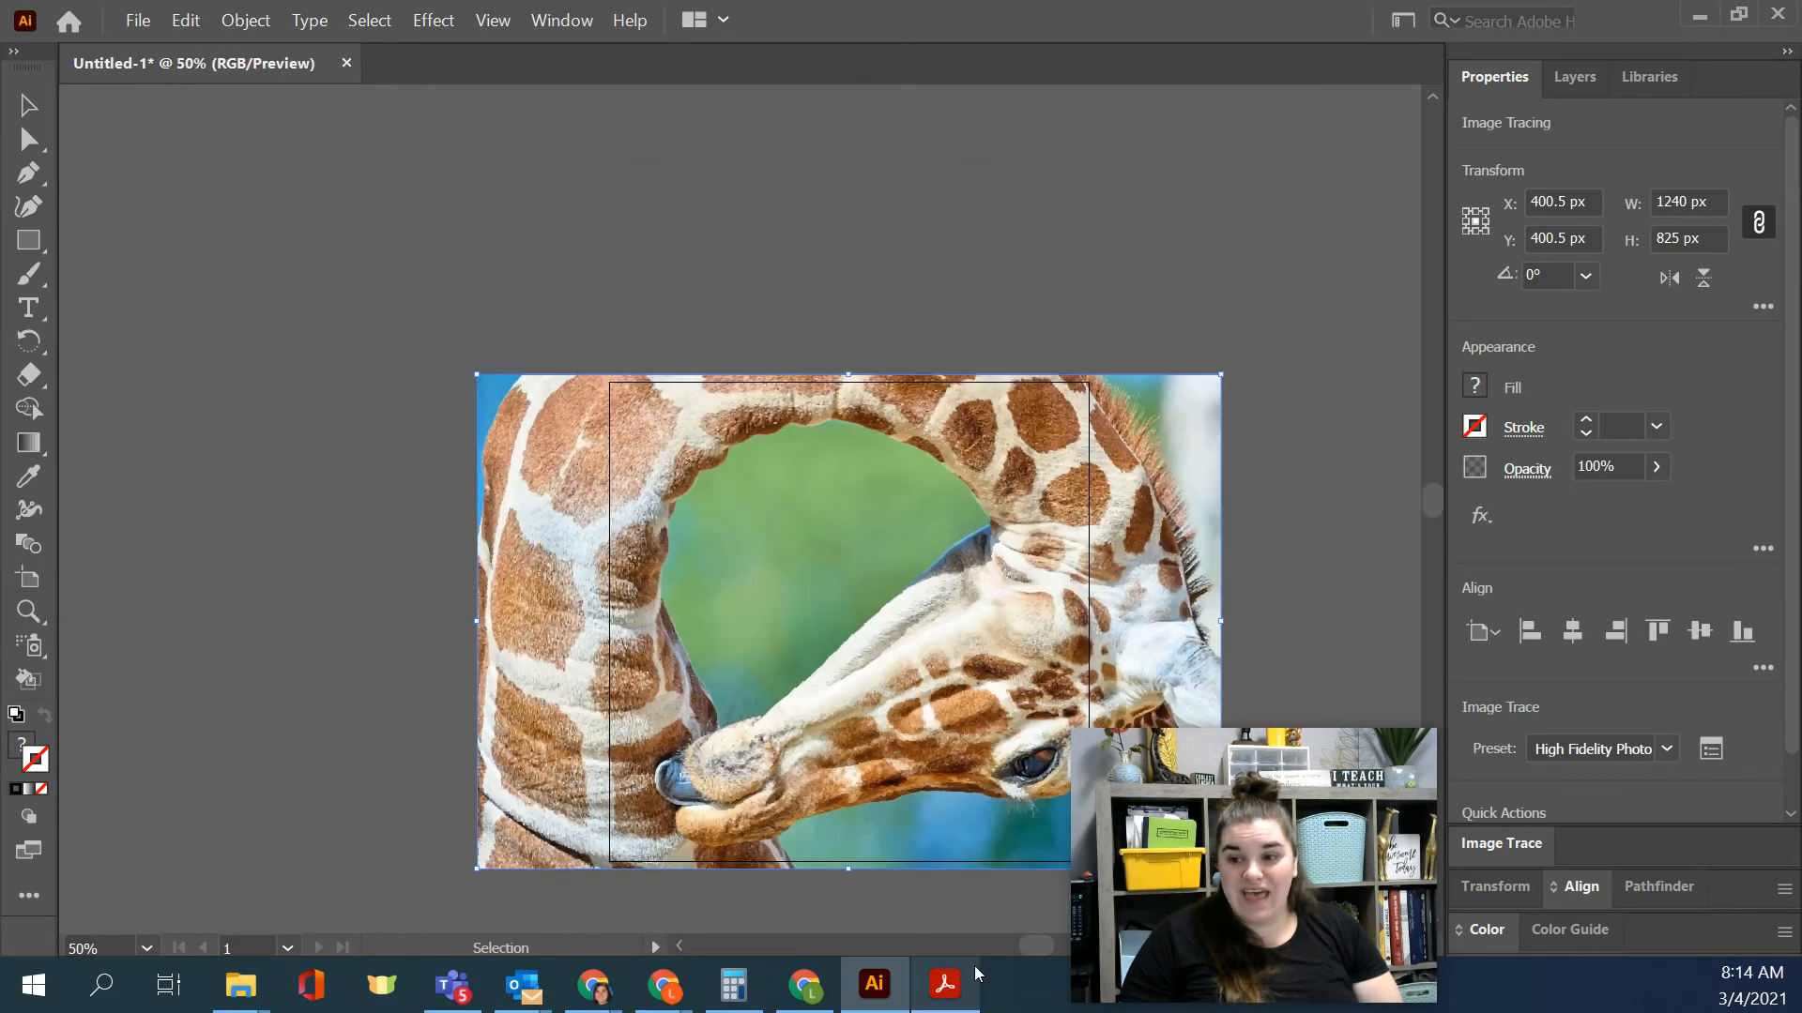
scroll(927, 824, right, 5)
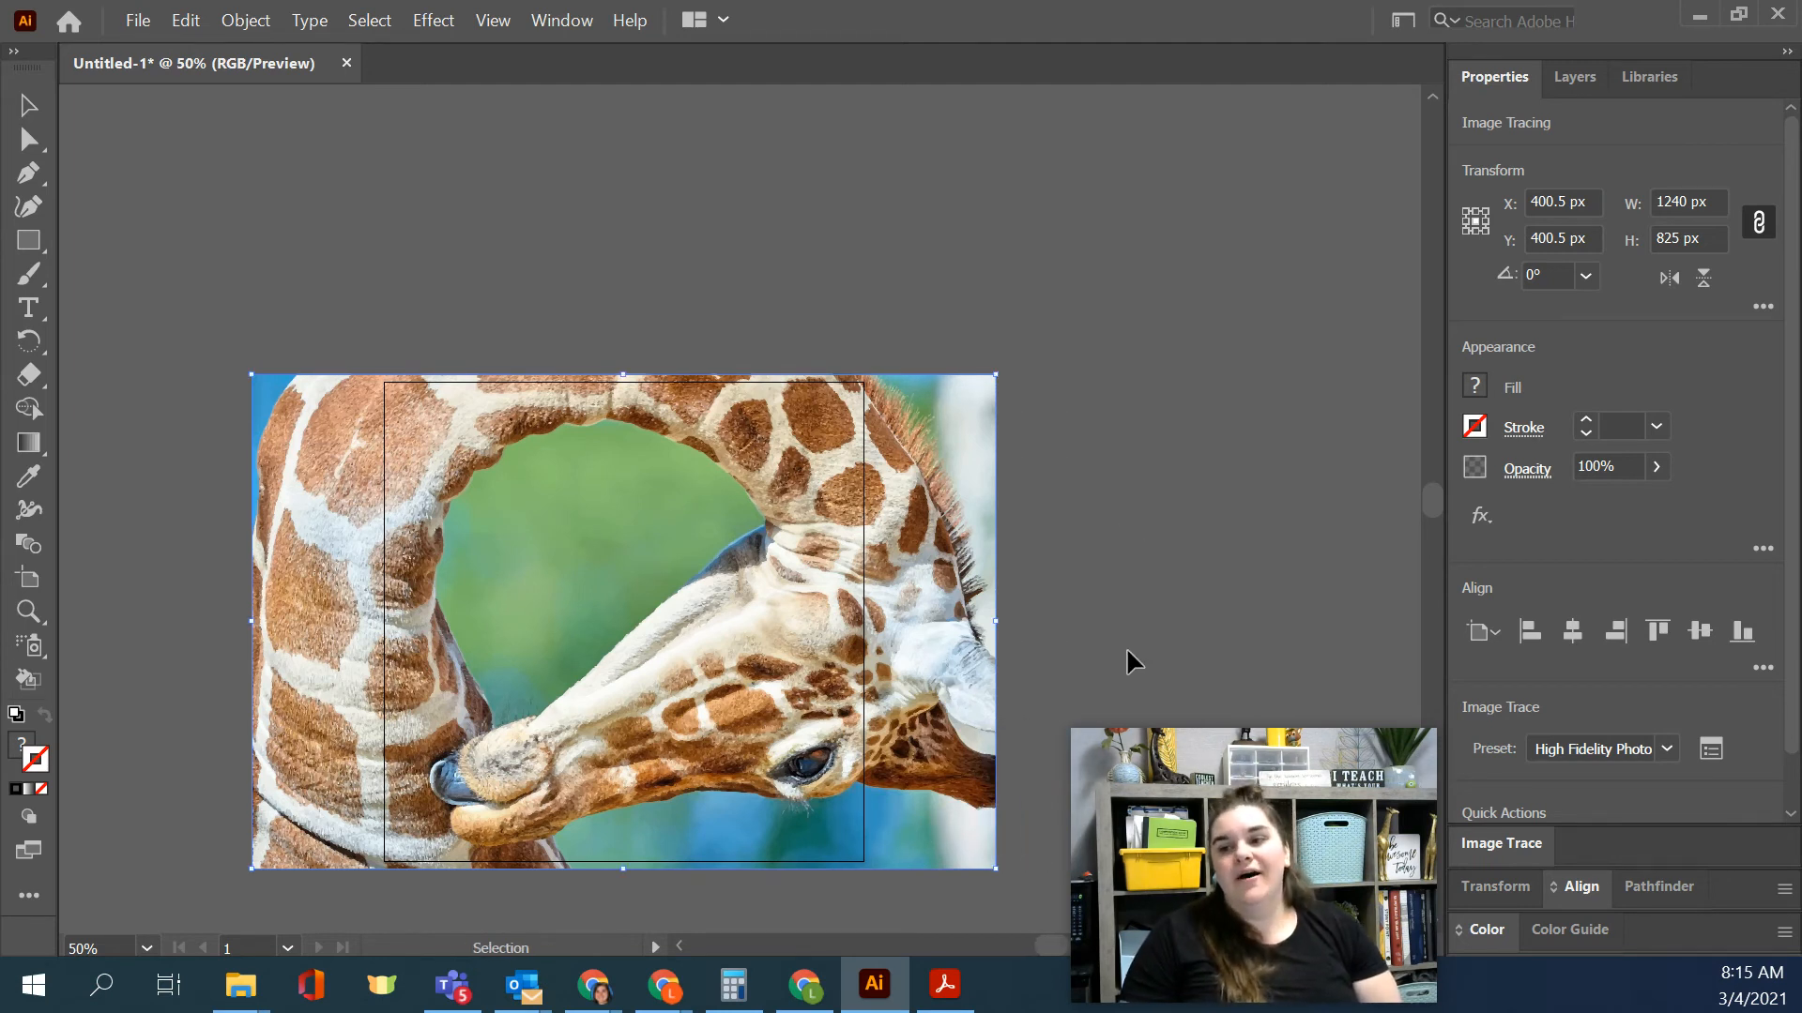
Step: Enlarge the traced giraffe image proportionally from two opposite corners to about 2303 x 1532 px, well beyond the artboard
key(alt)
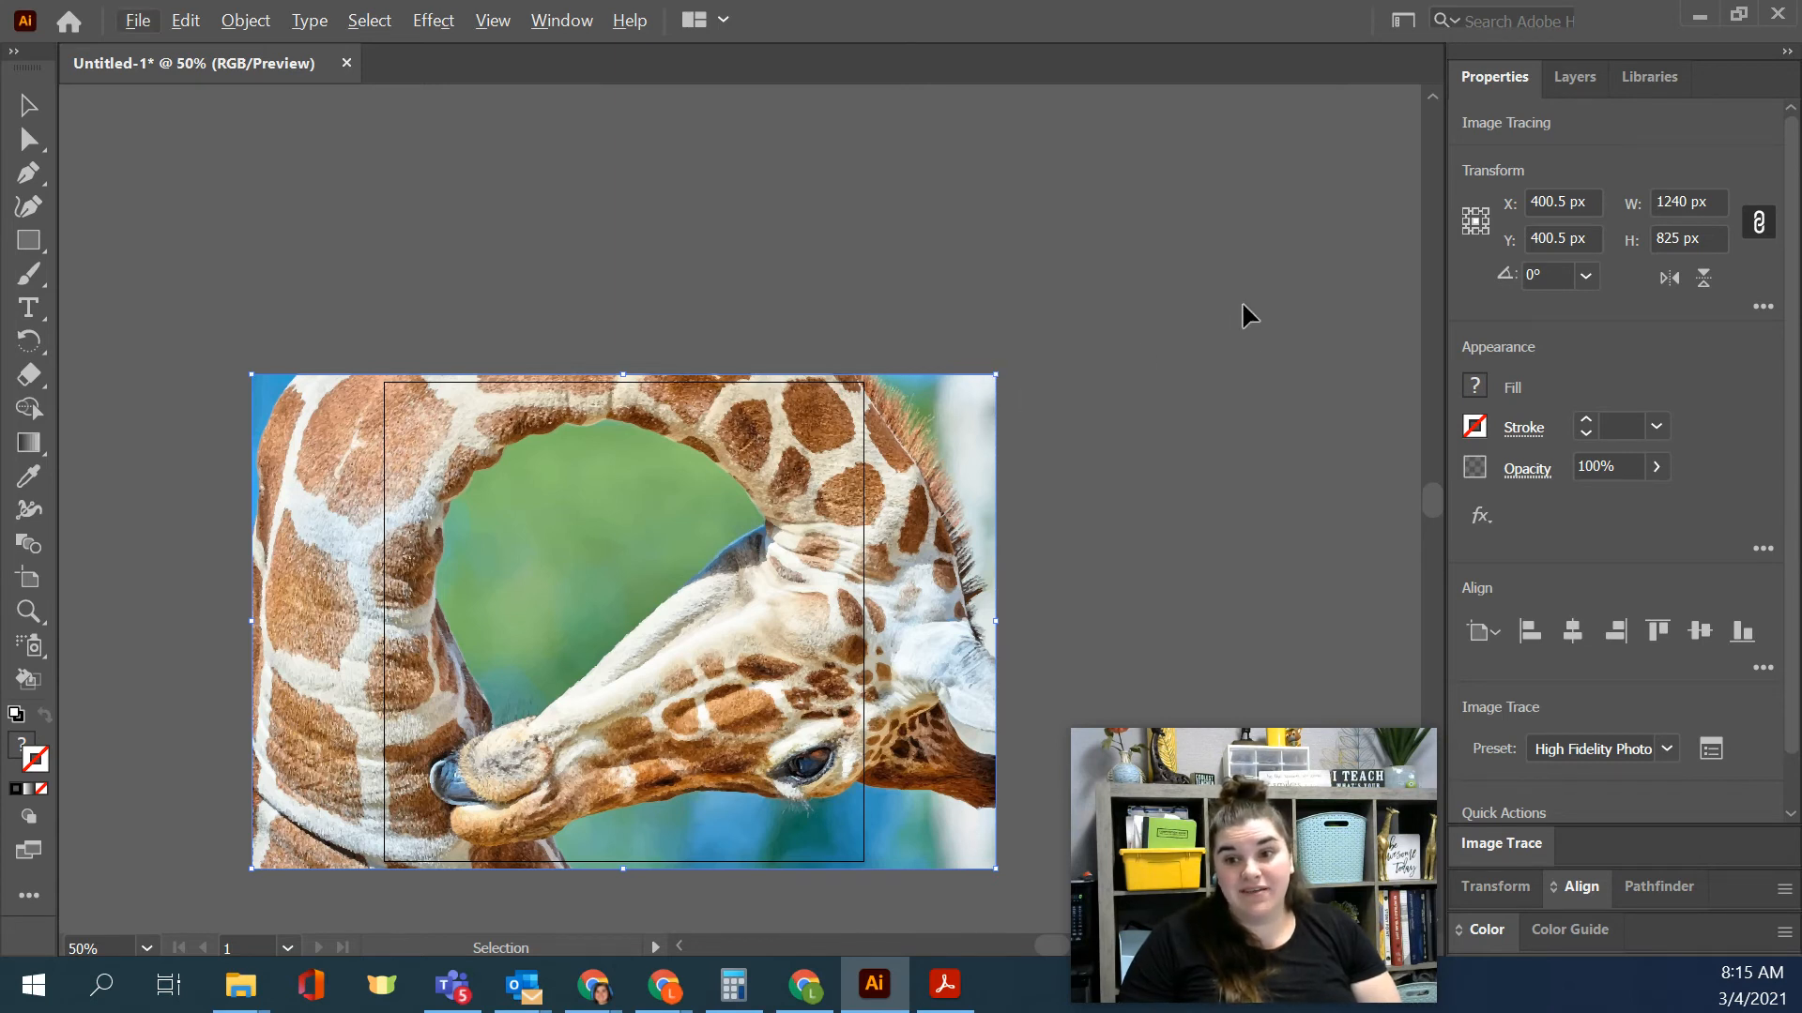
drag(995, 375, 1396, 146)
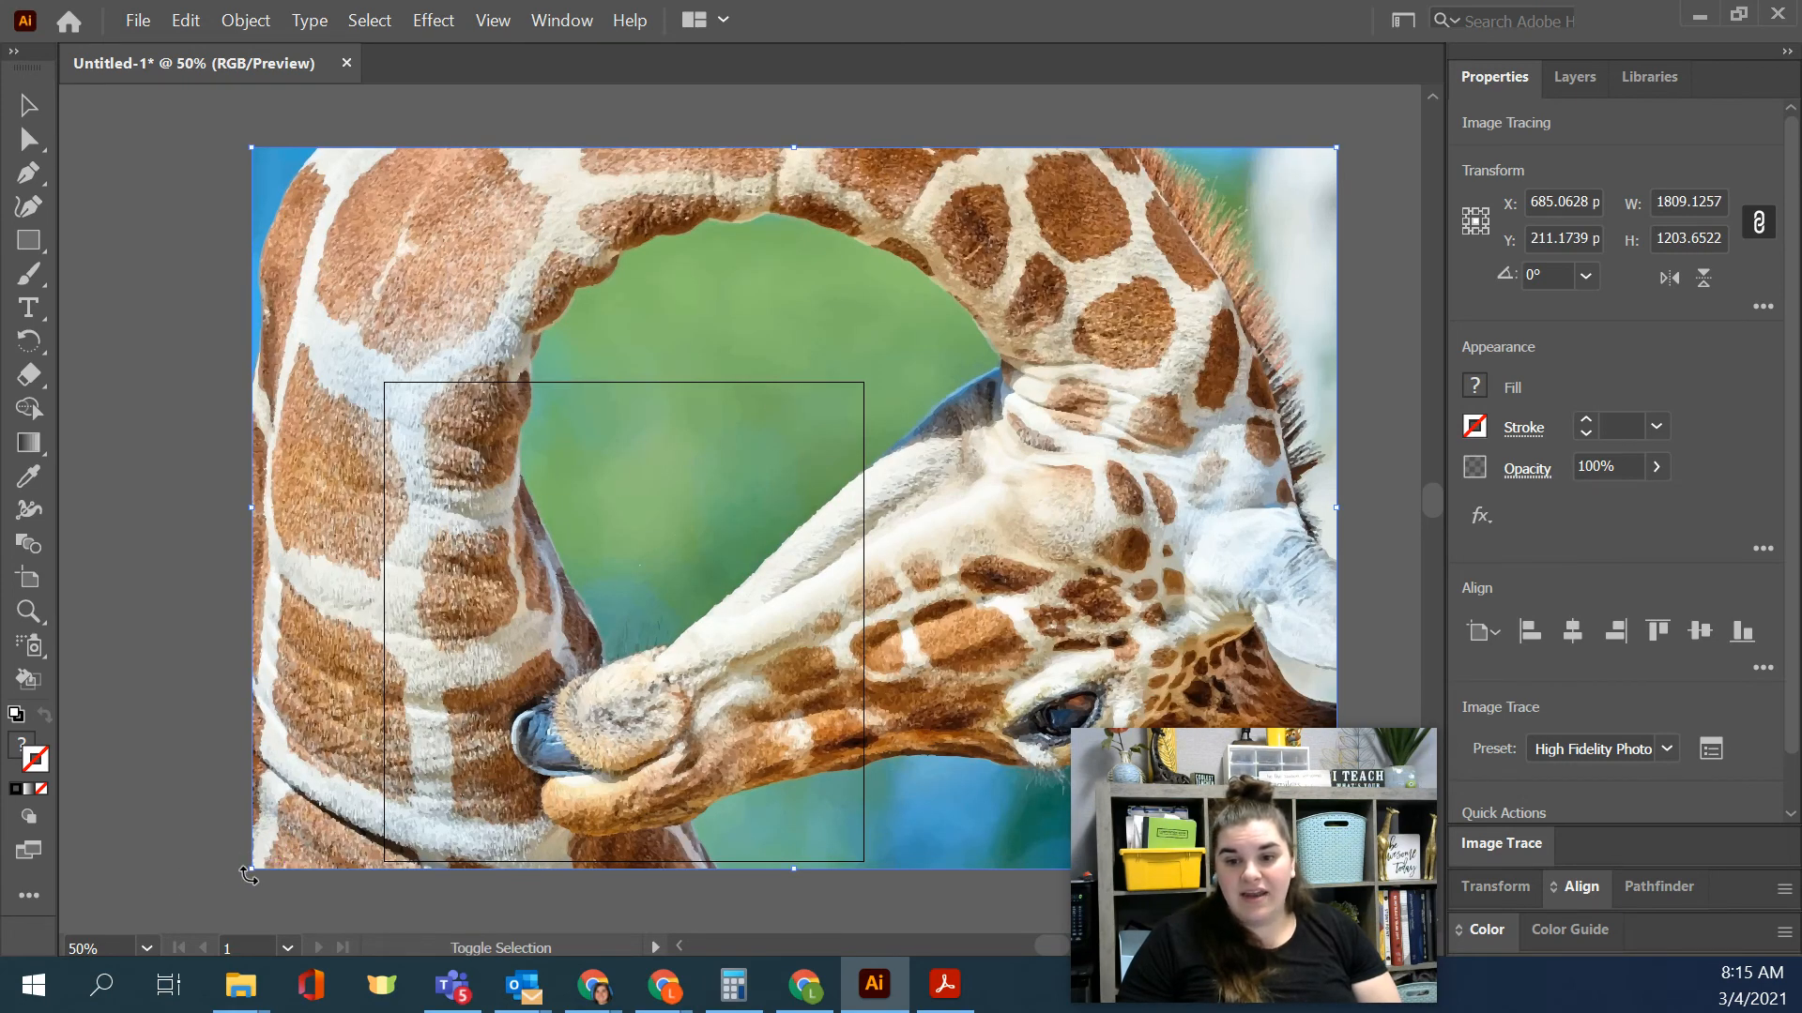
drag(251, 868, 62, 955)
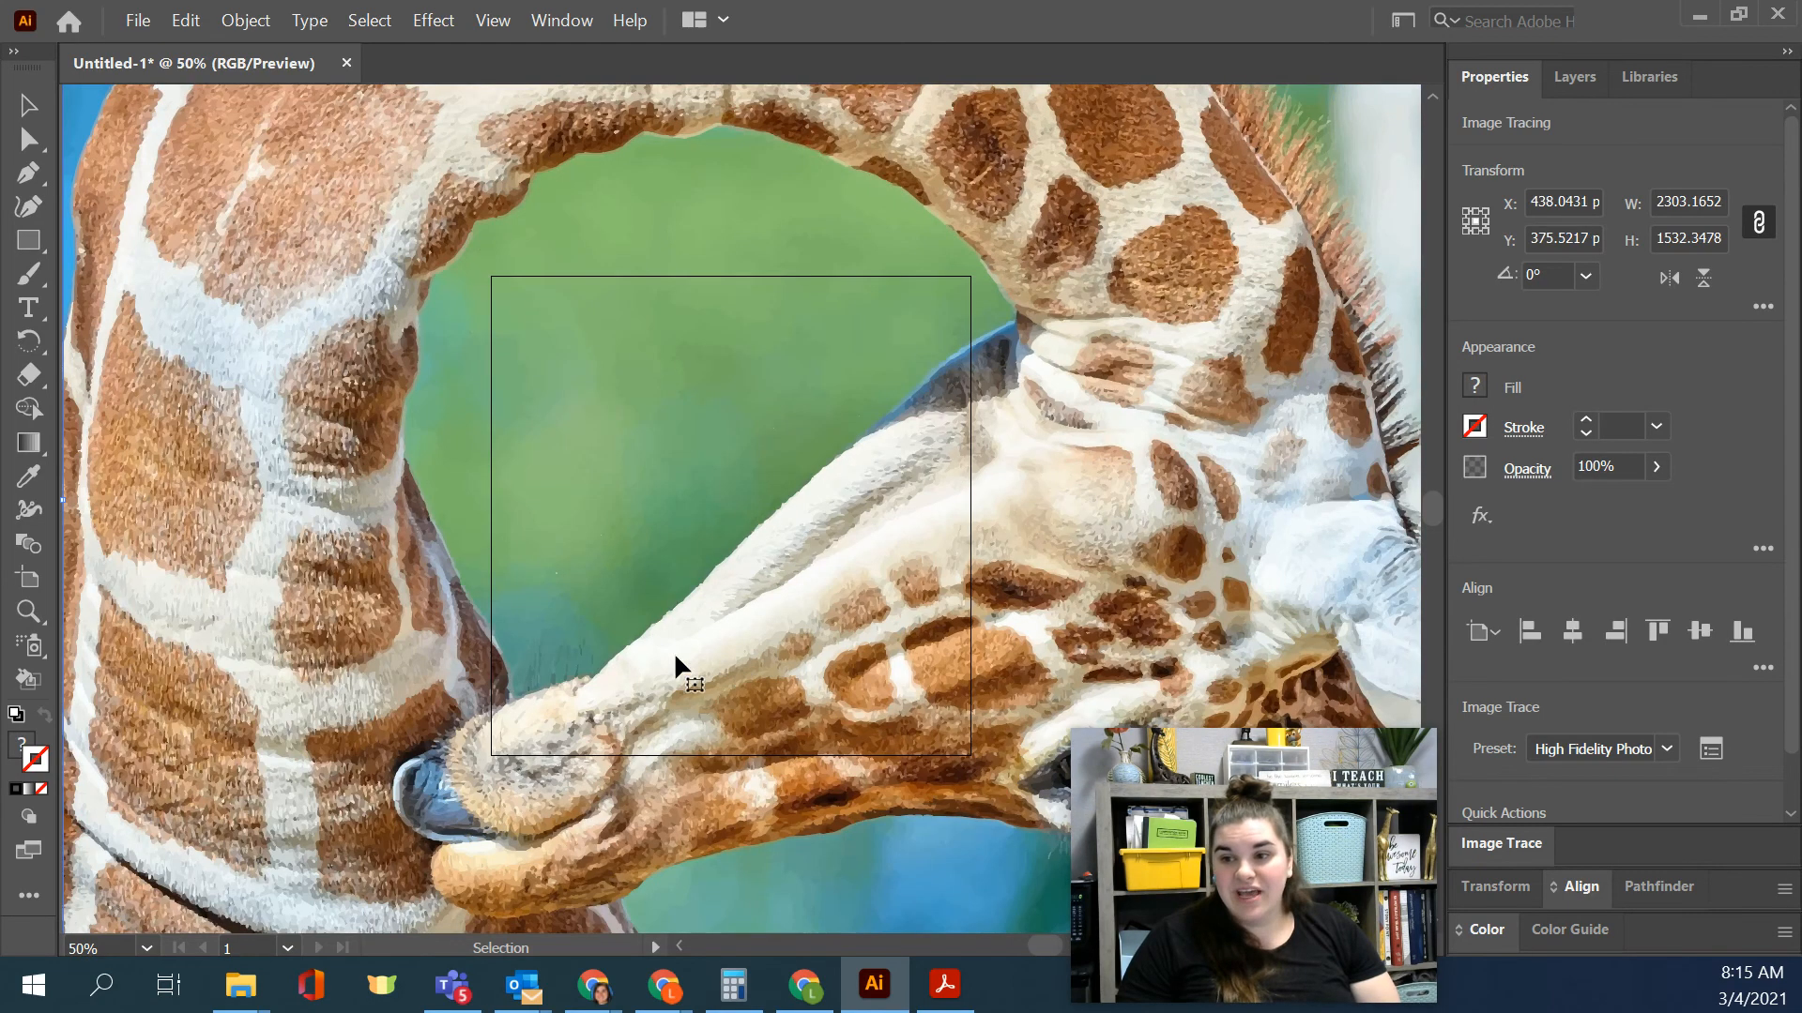
key(ctrl+minus)
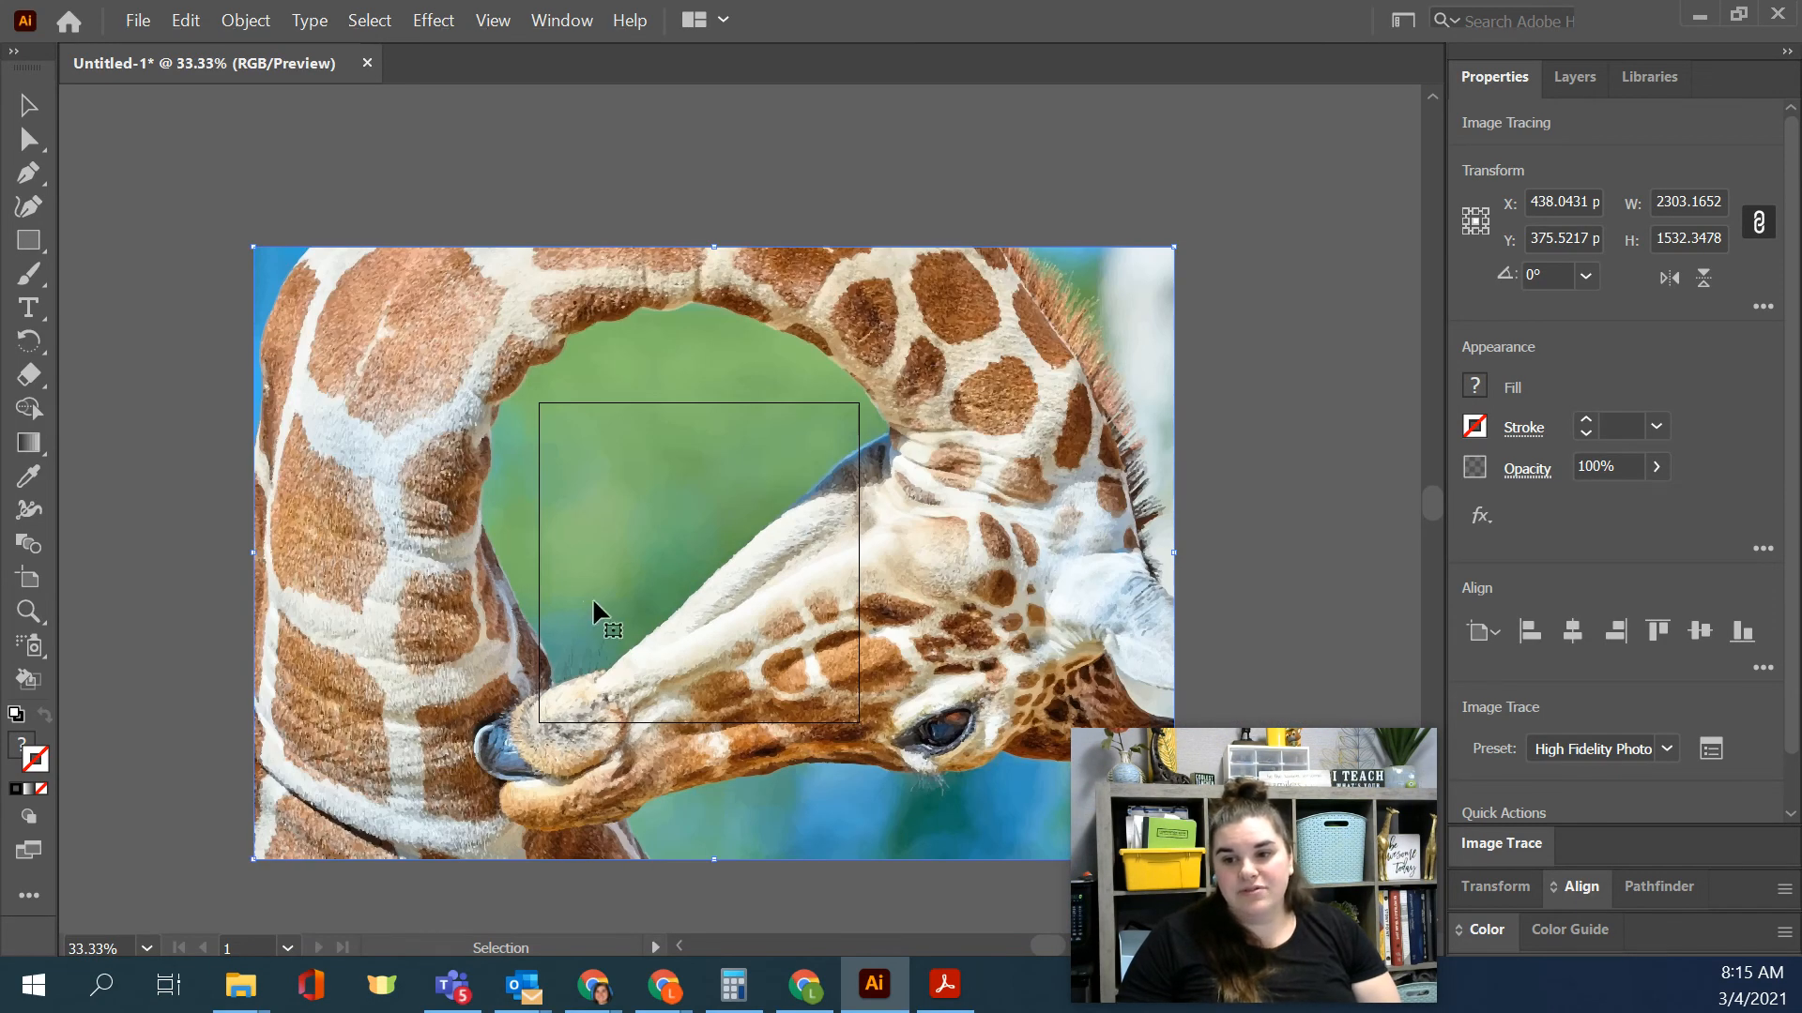
scroll(610, 596, up, 1)
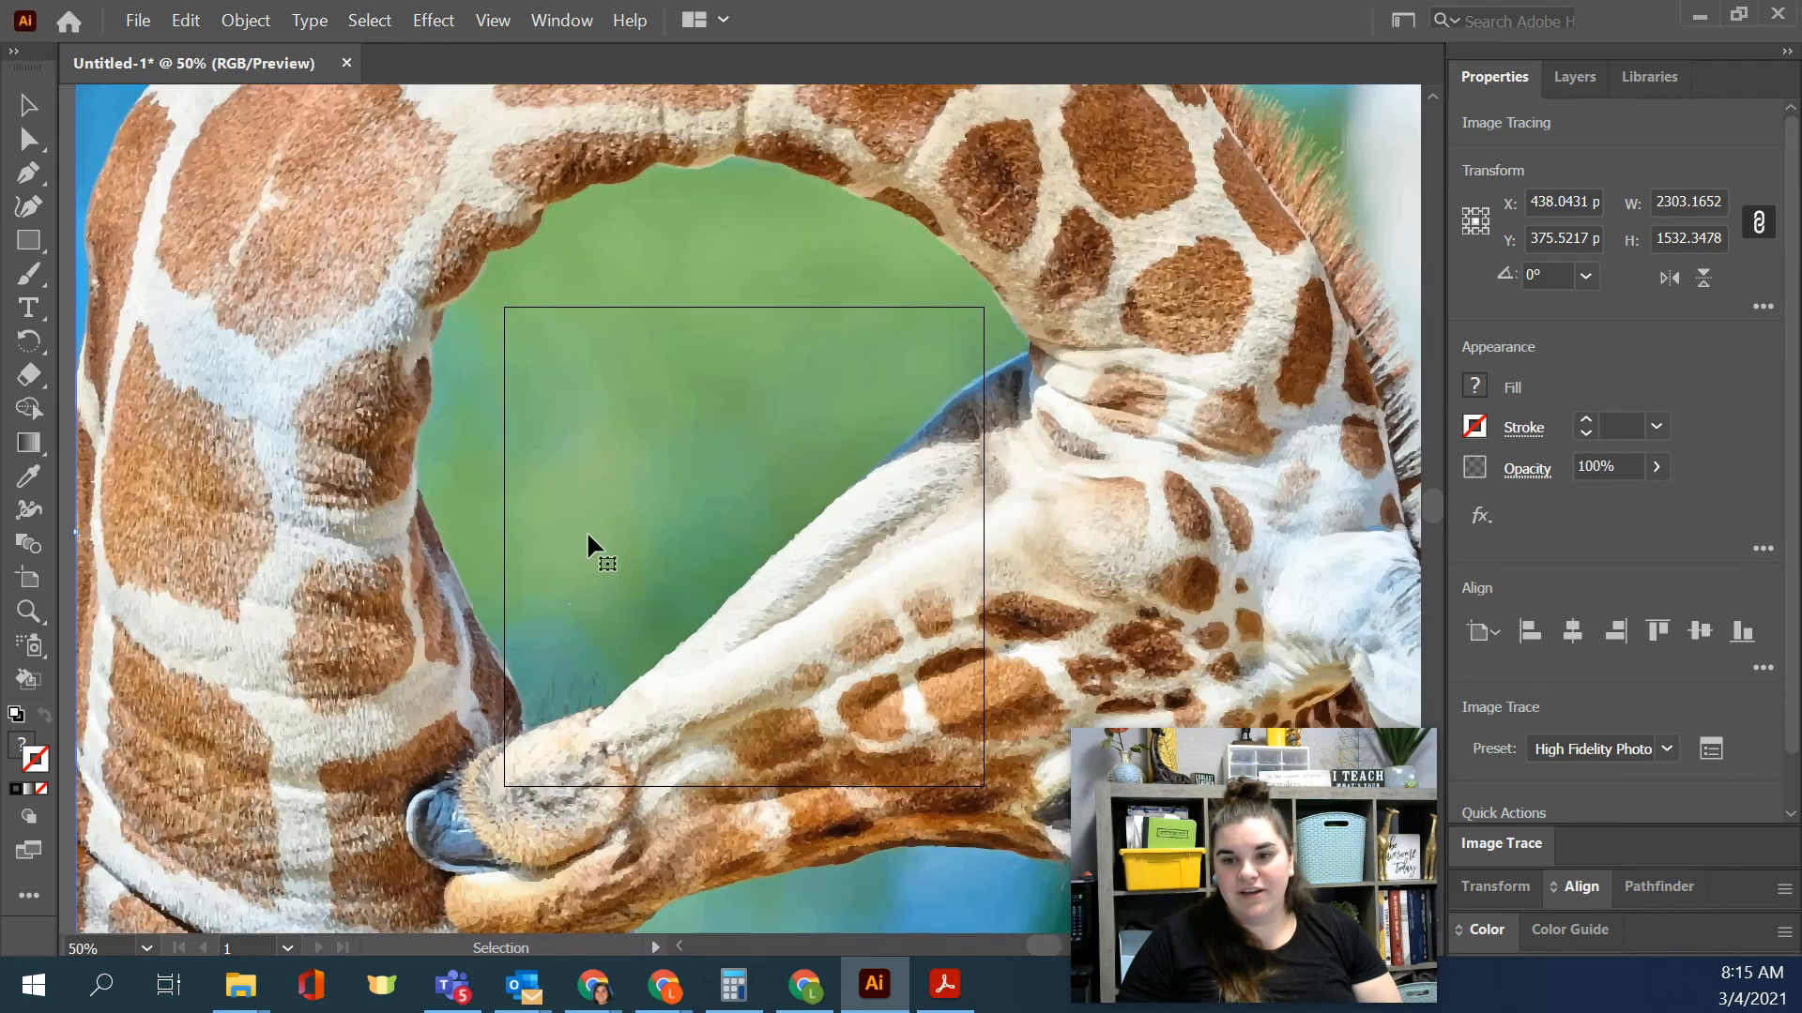
scroll(362, 307, down, 1)
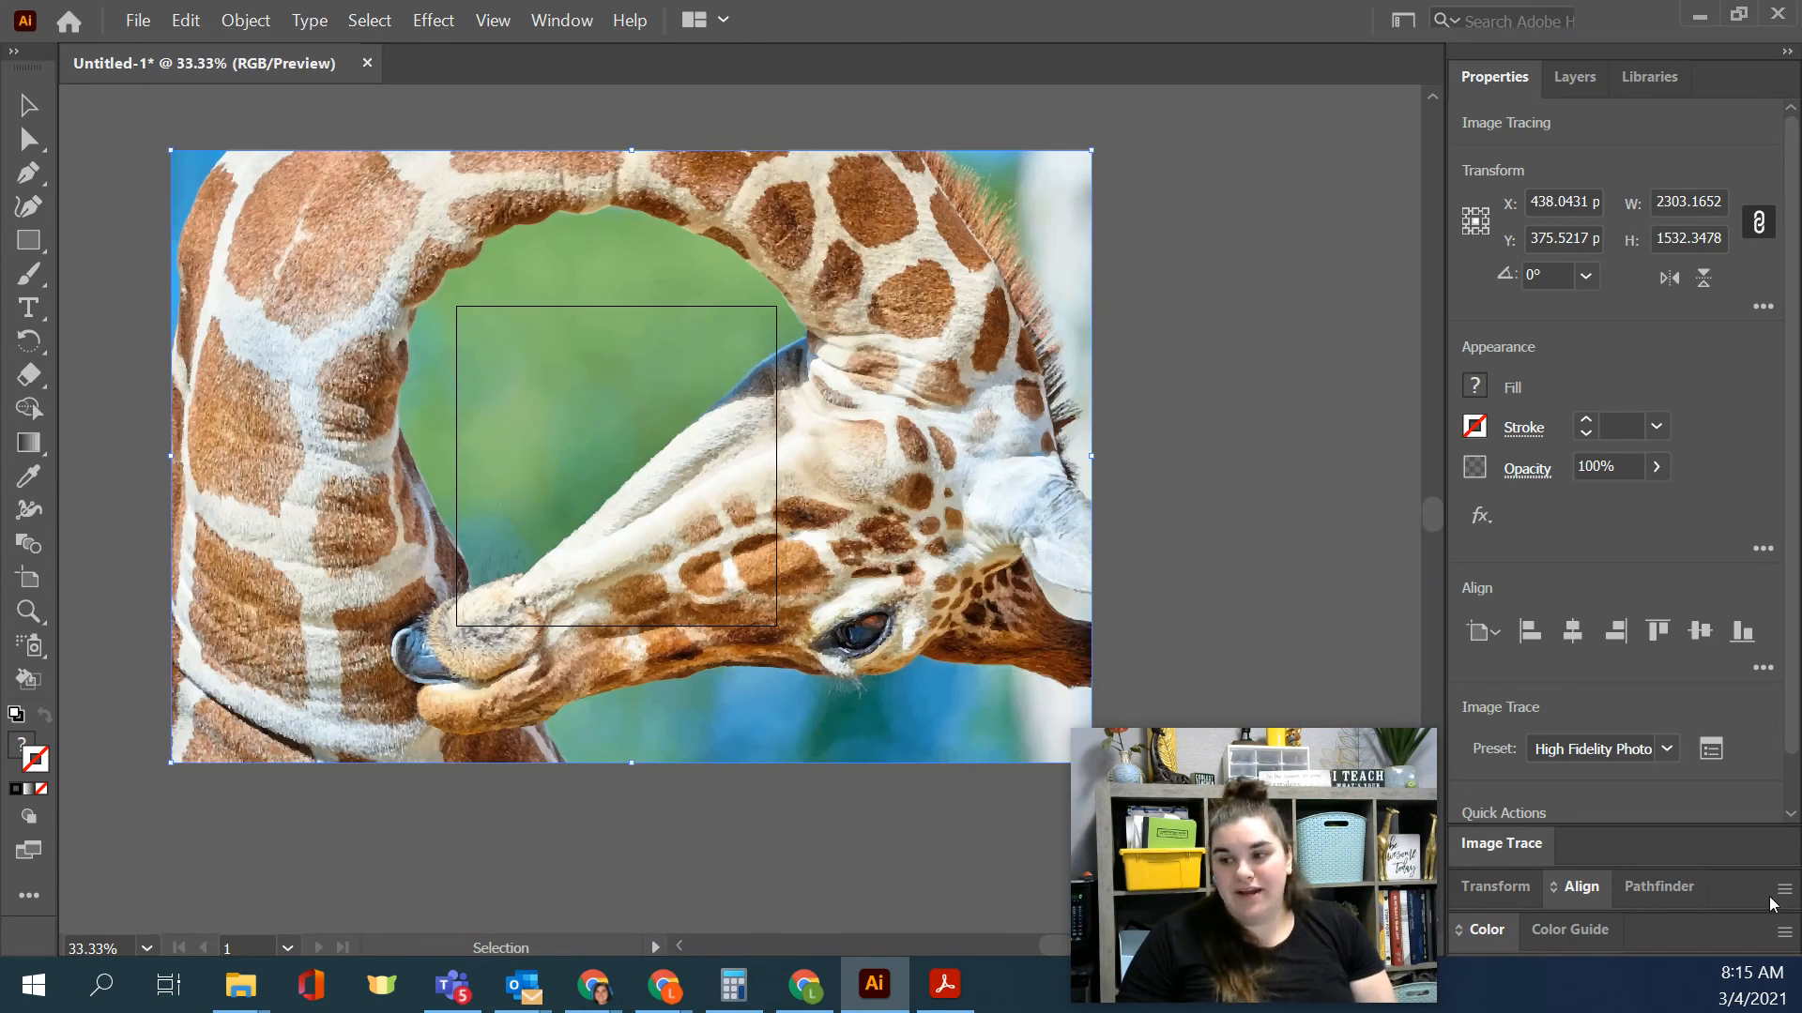
click(1626, 756)
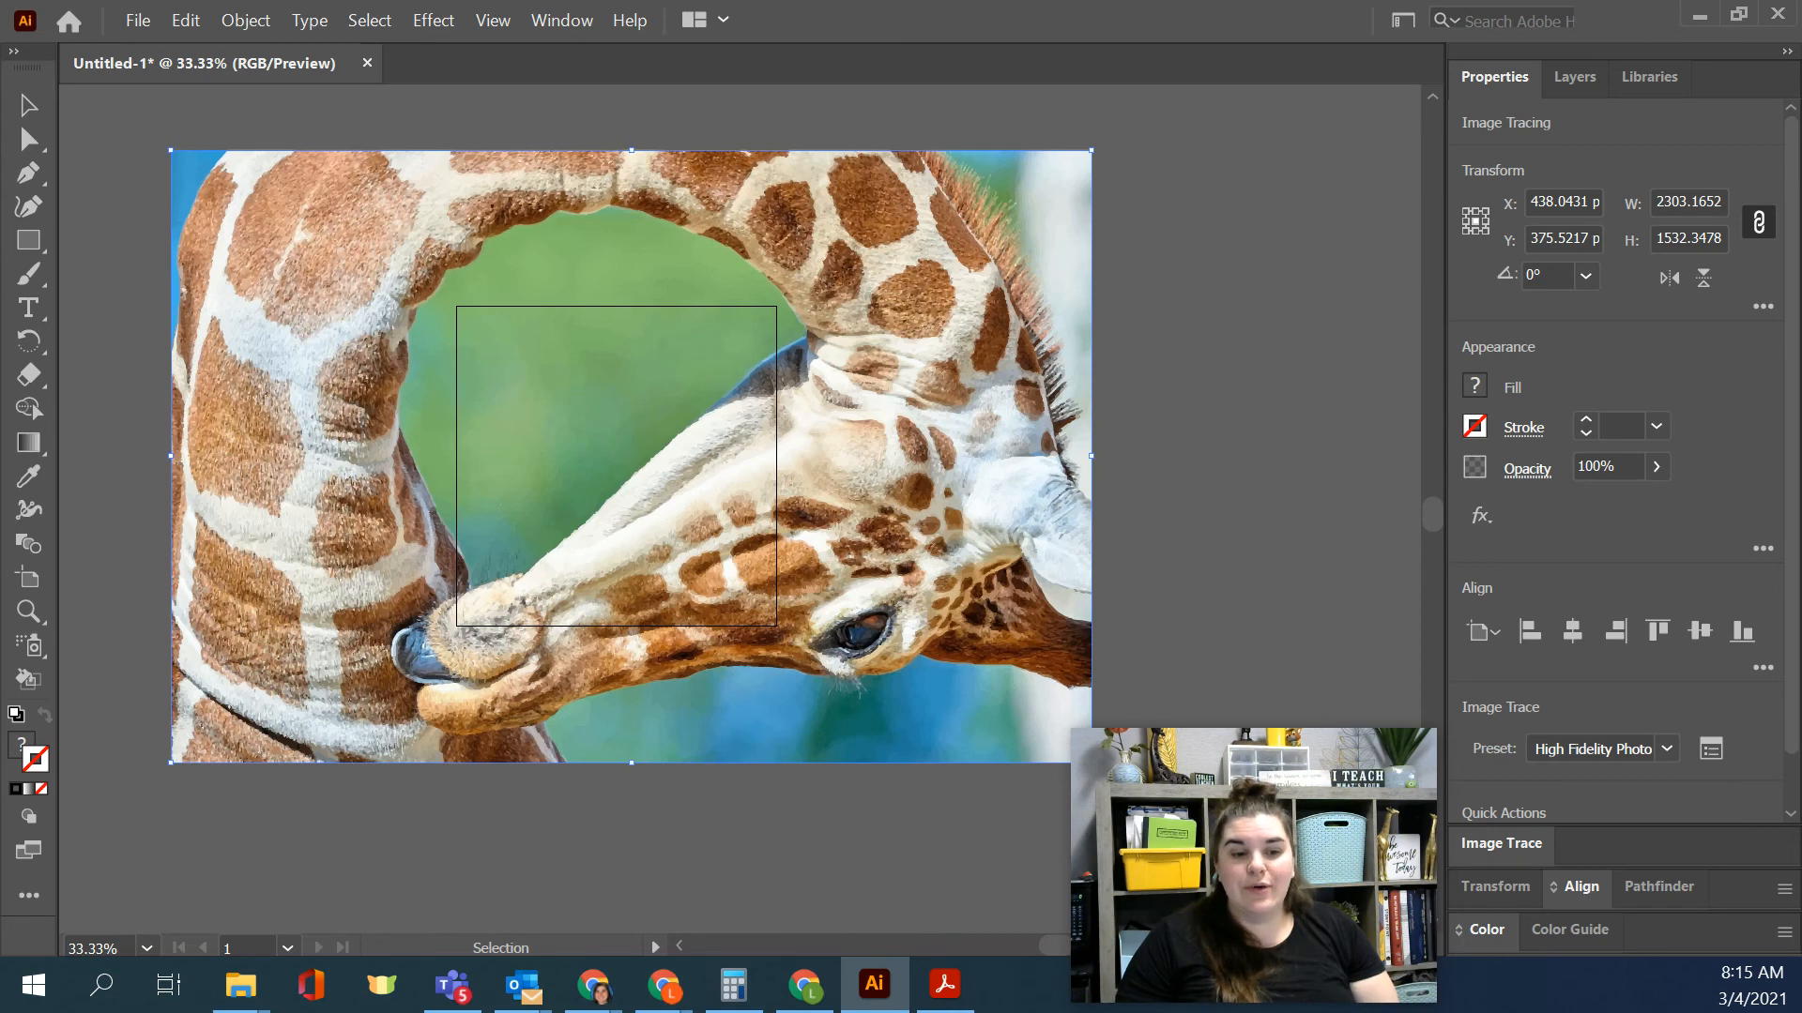
Step: Save the document in the Illustrator folder as an AI file named with the surname plus "- Image Trace Practice", accepting the default Illustrator options
click(141, 19)
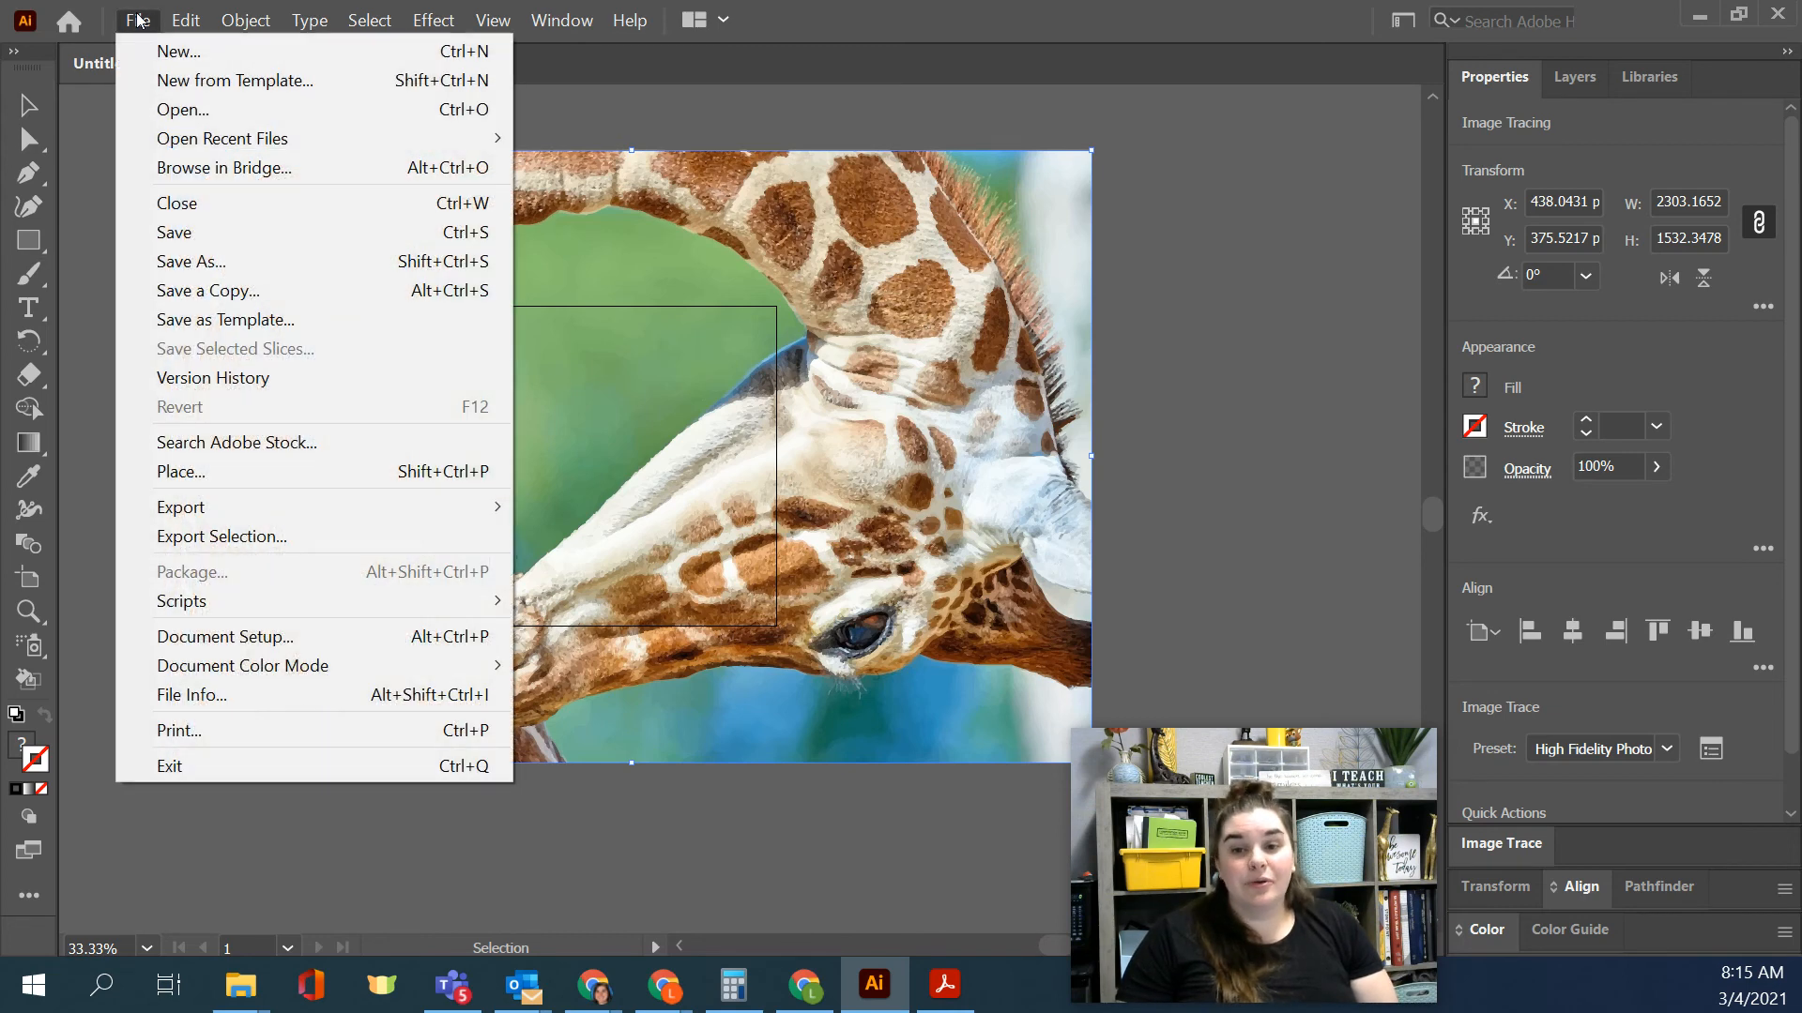
click(203, 262)
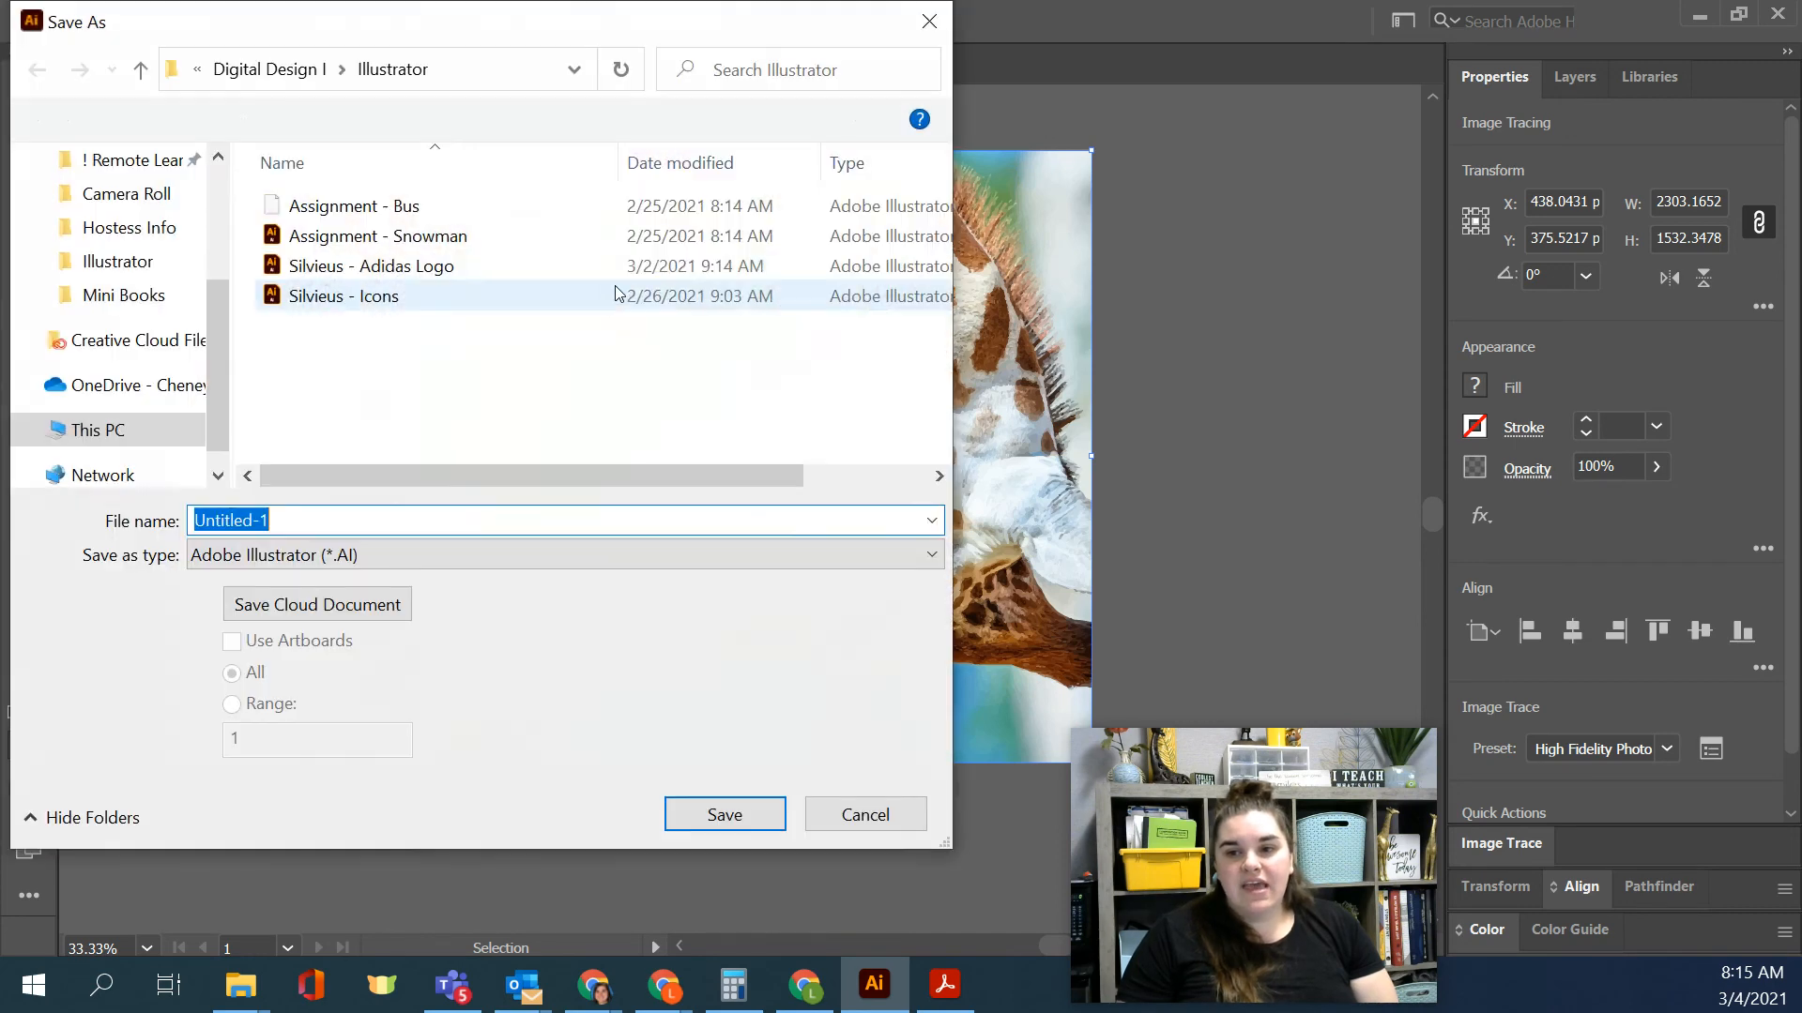
text(I)
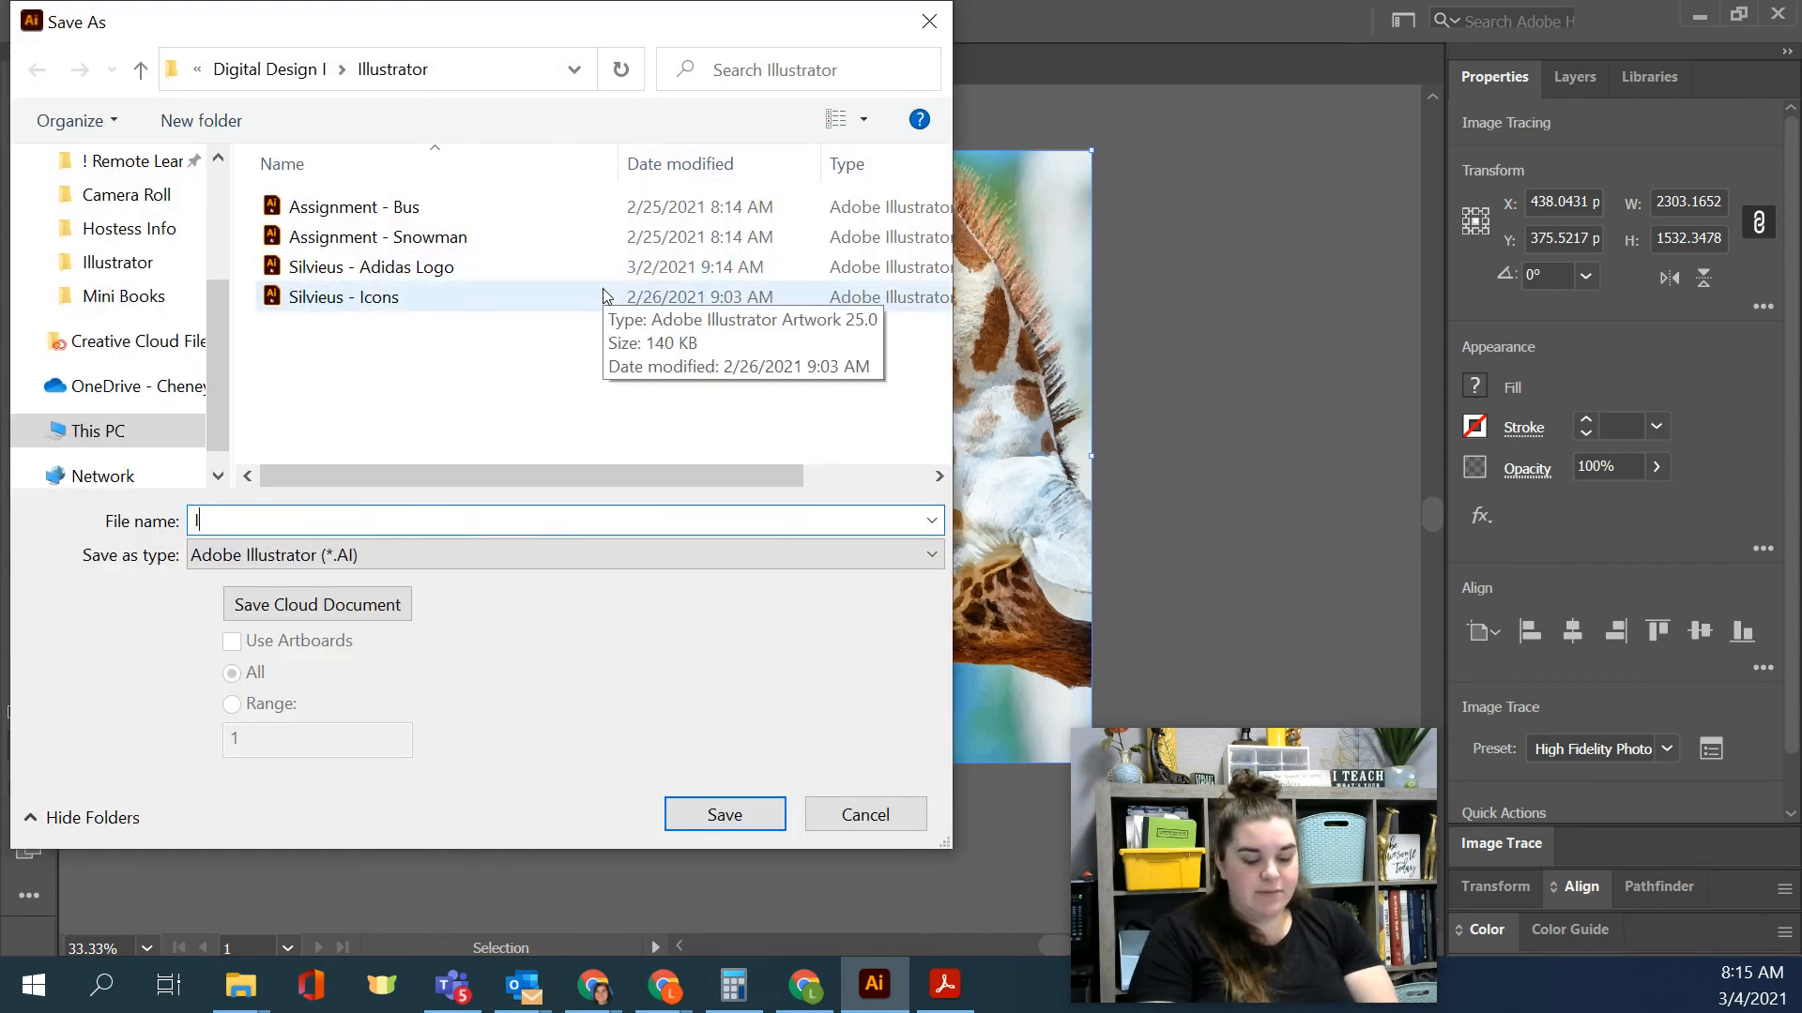
text(mage Trace)
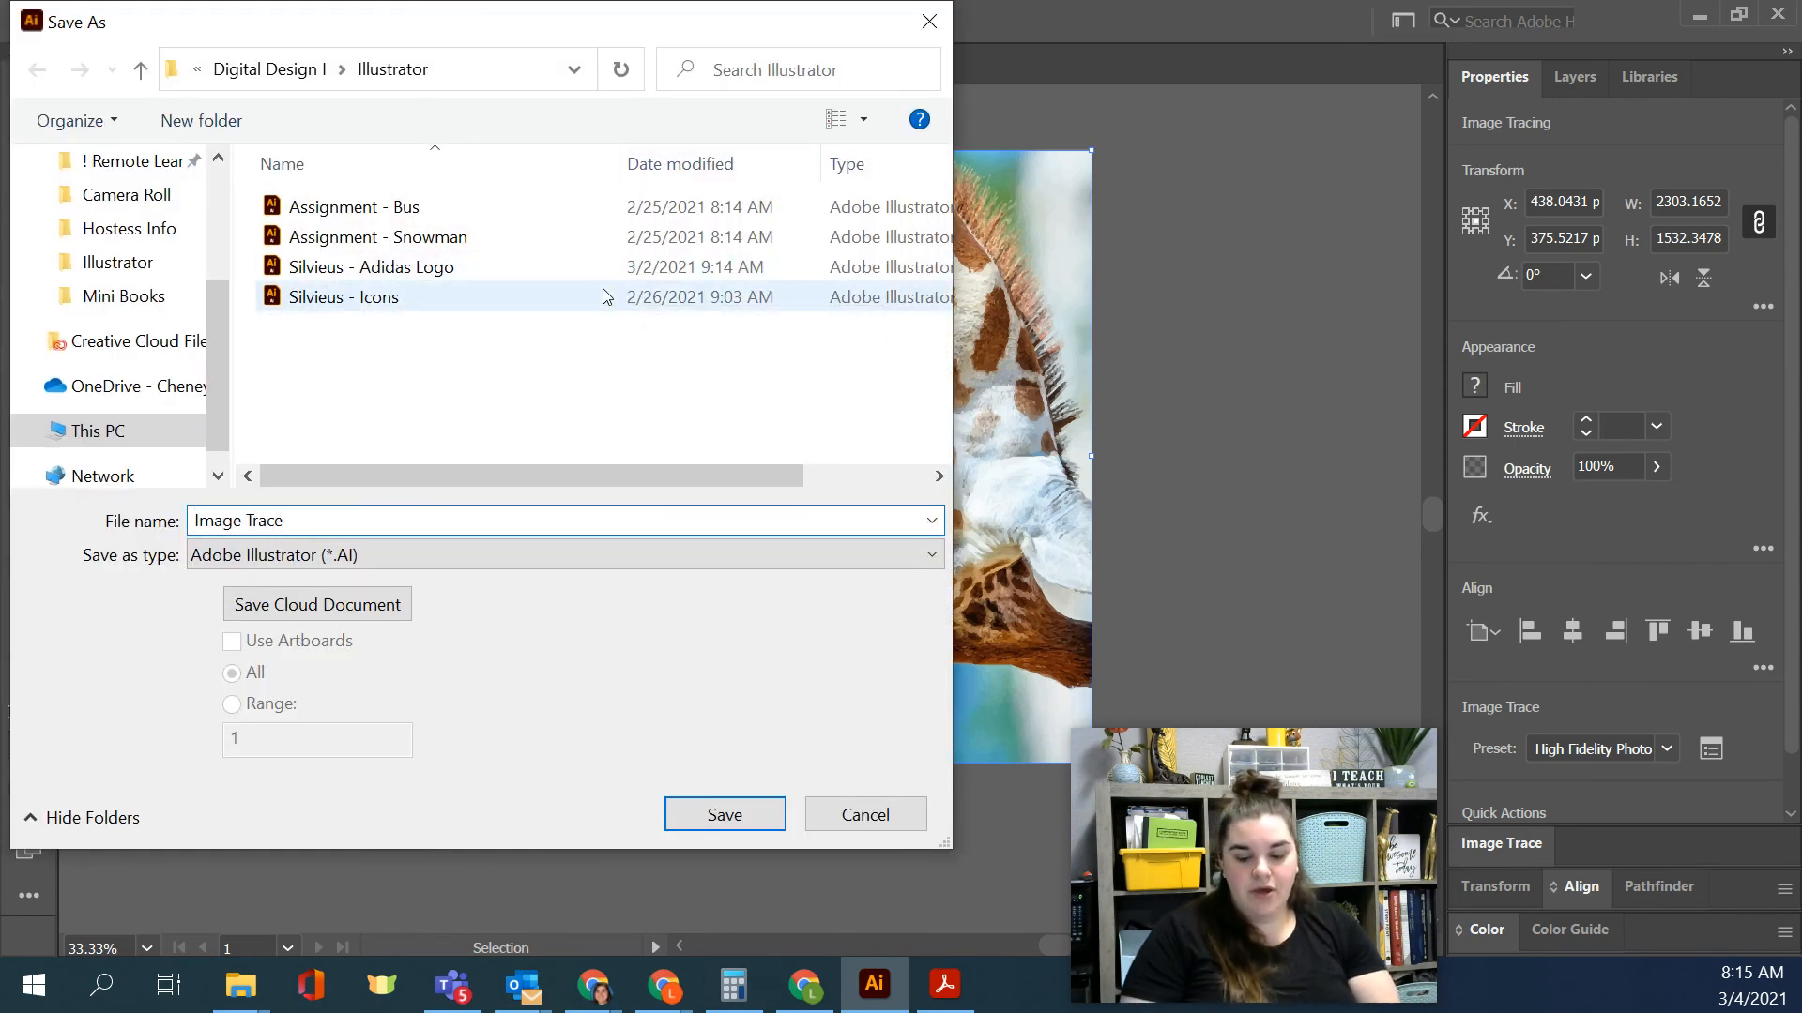
text(Silvieus -)
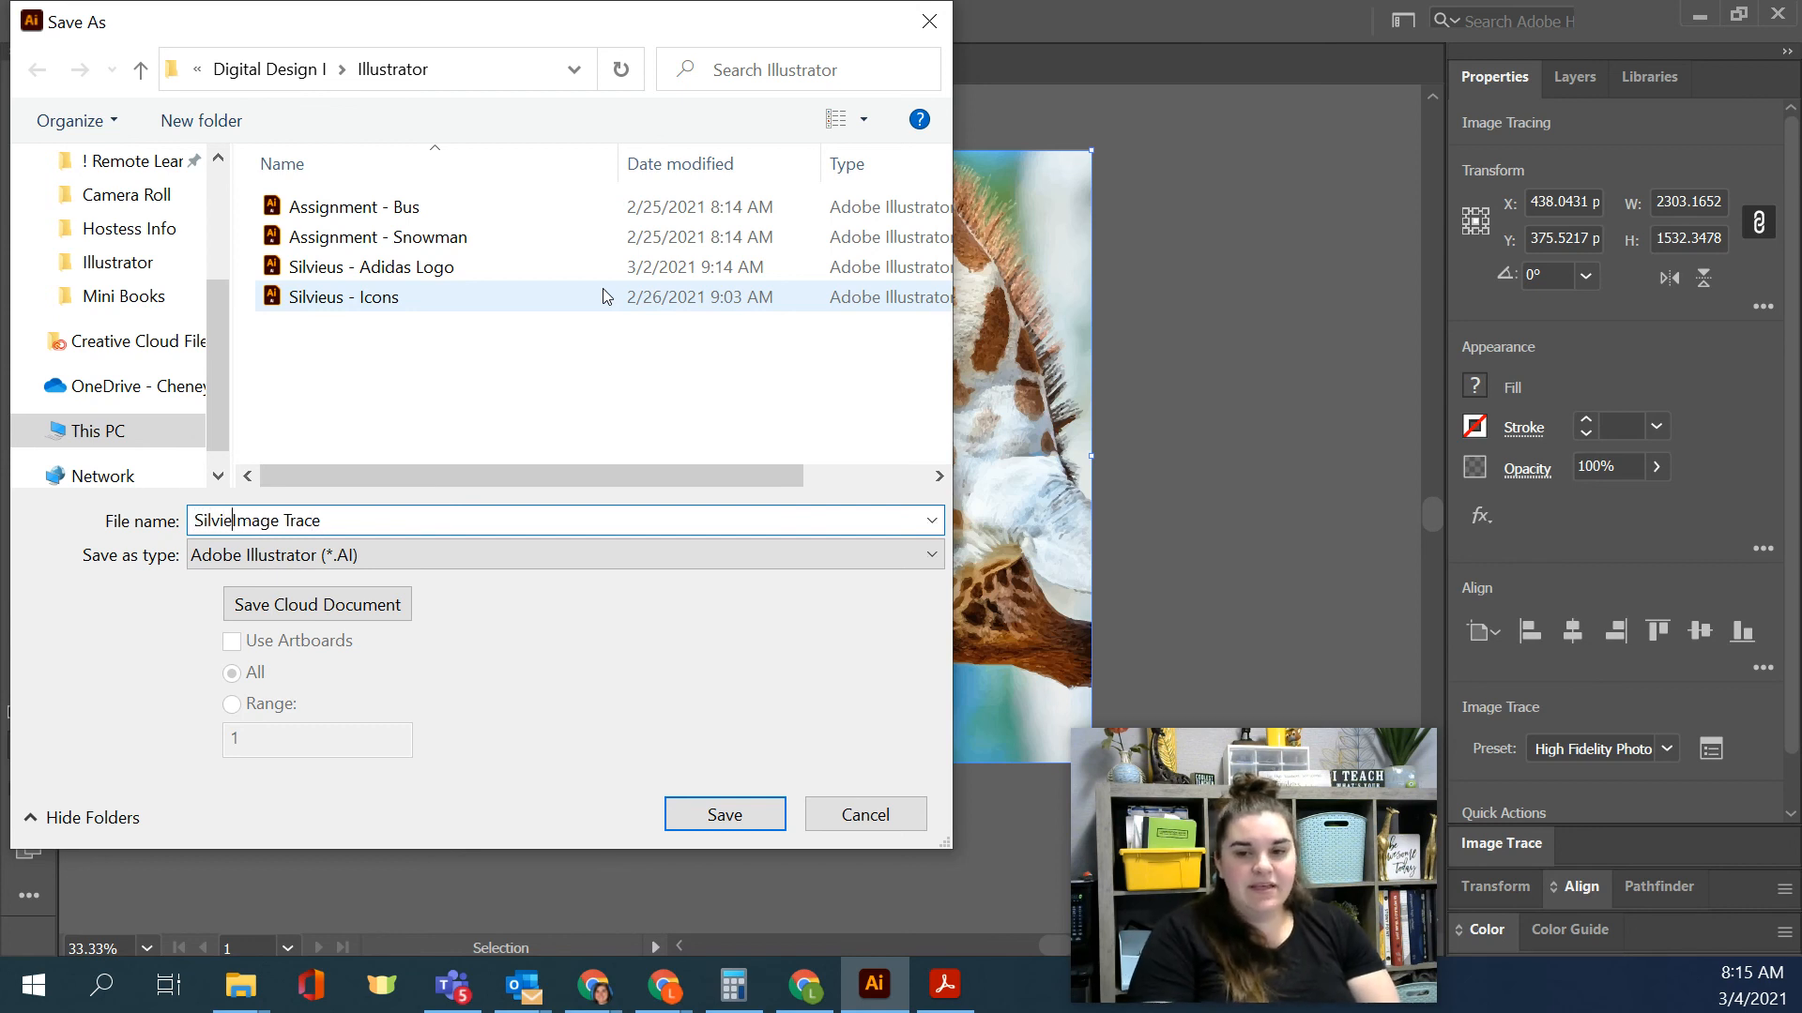
key(End)
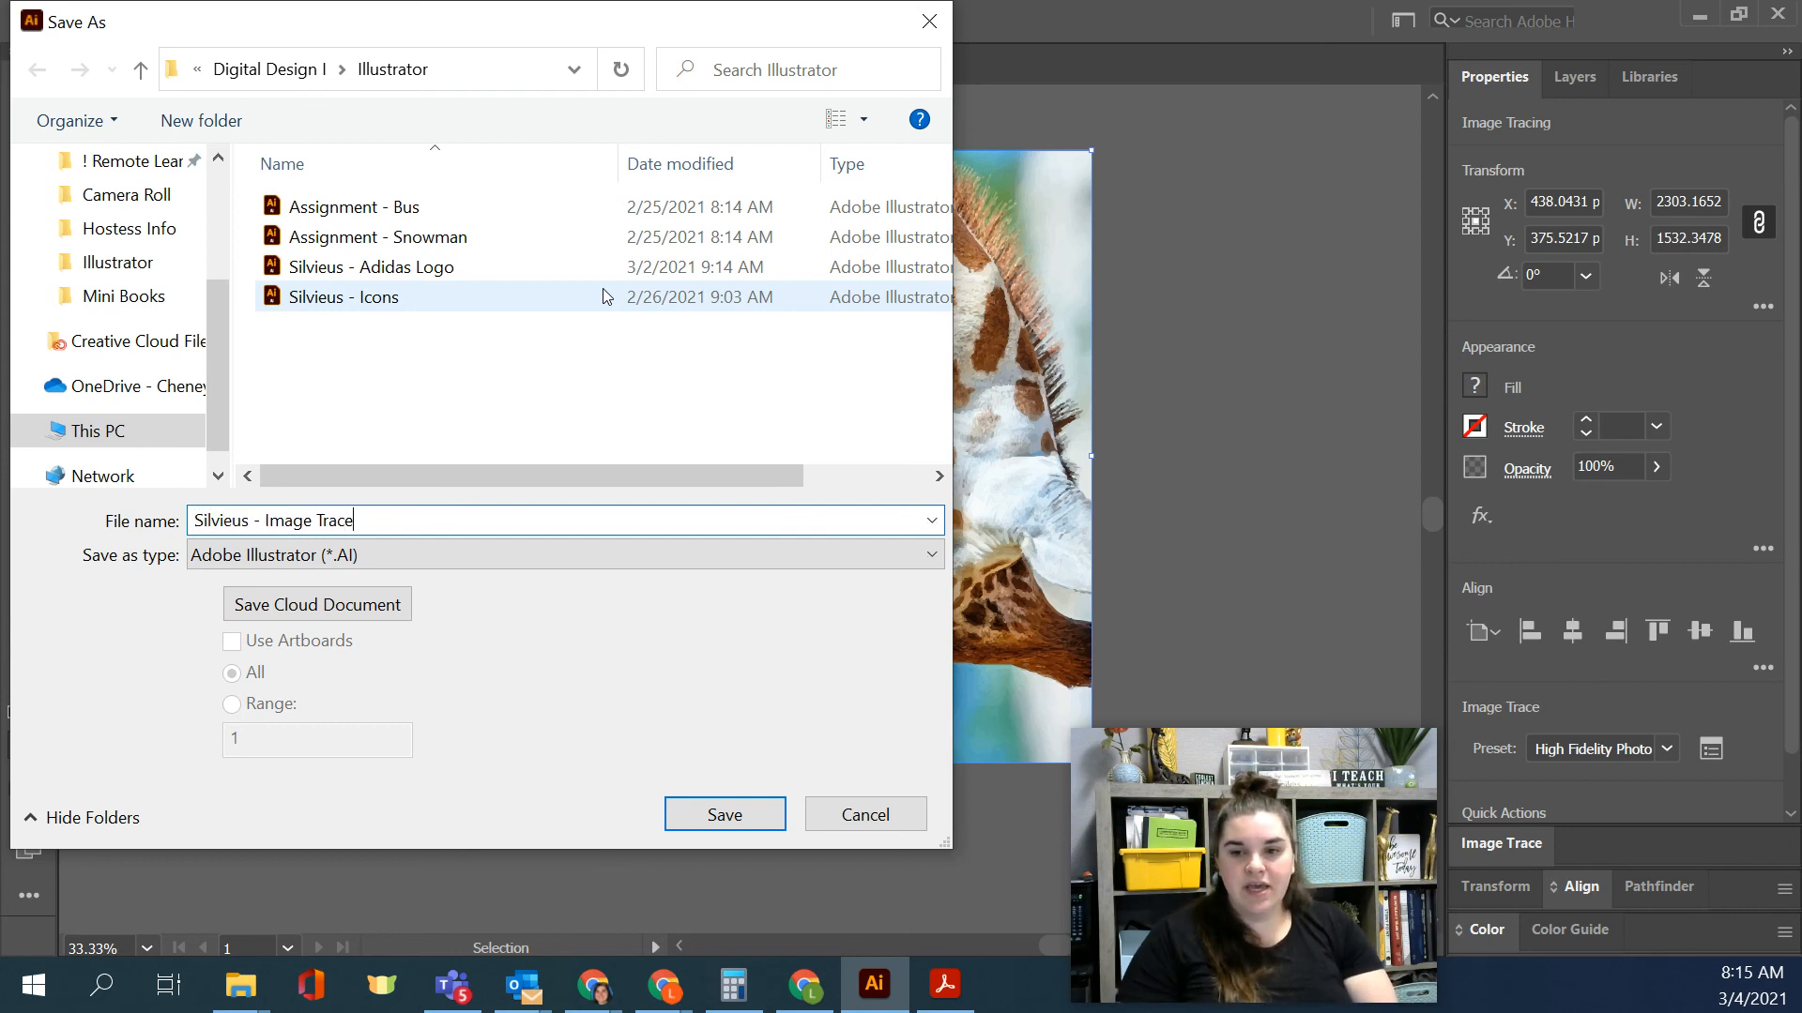
text(Practice)
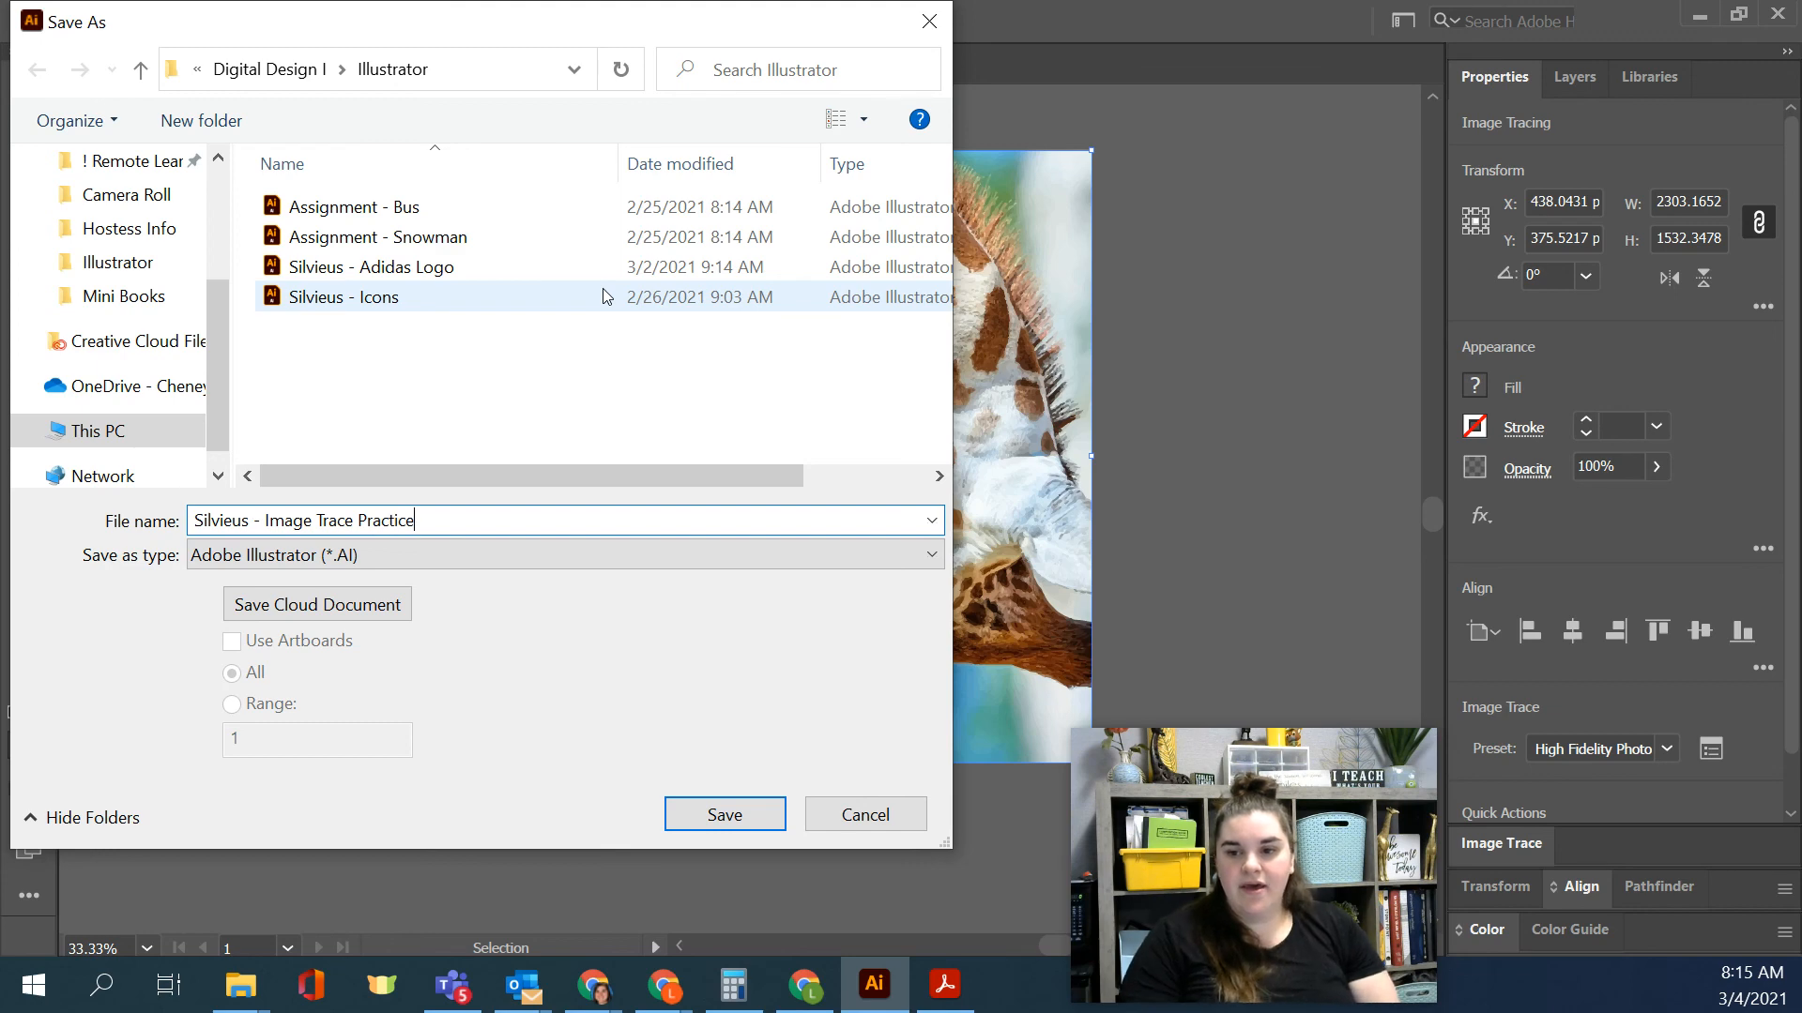
key(Return)
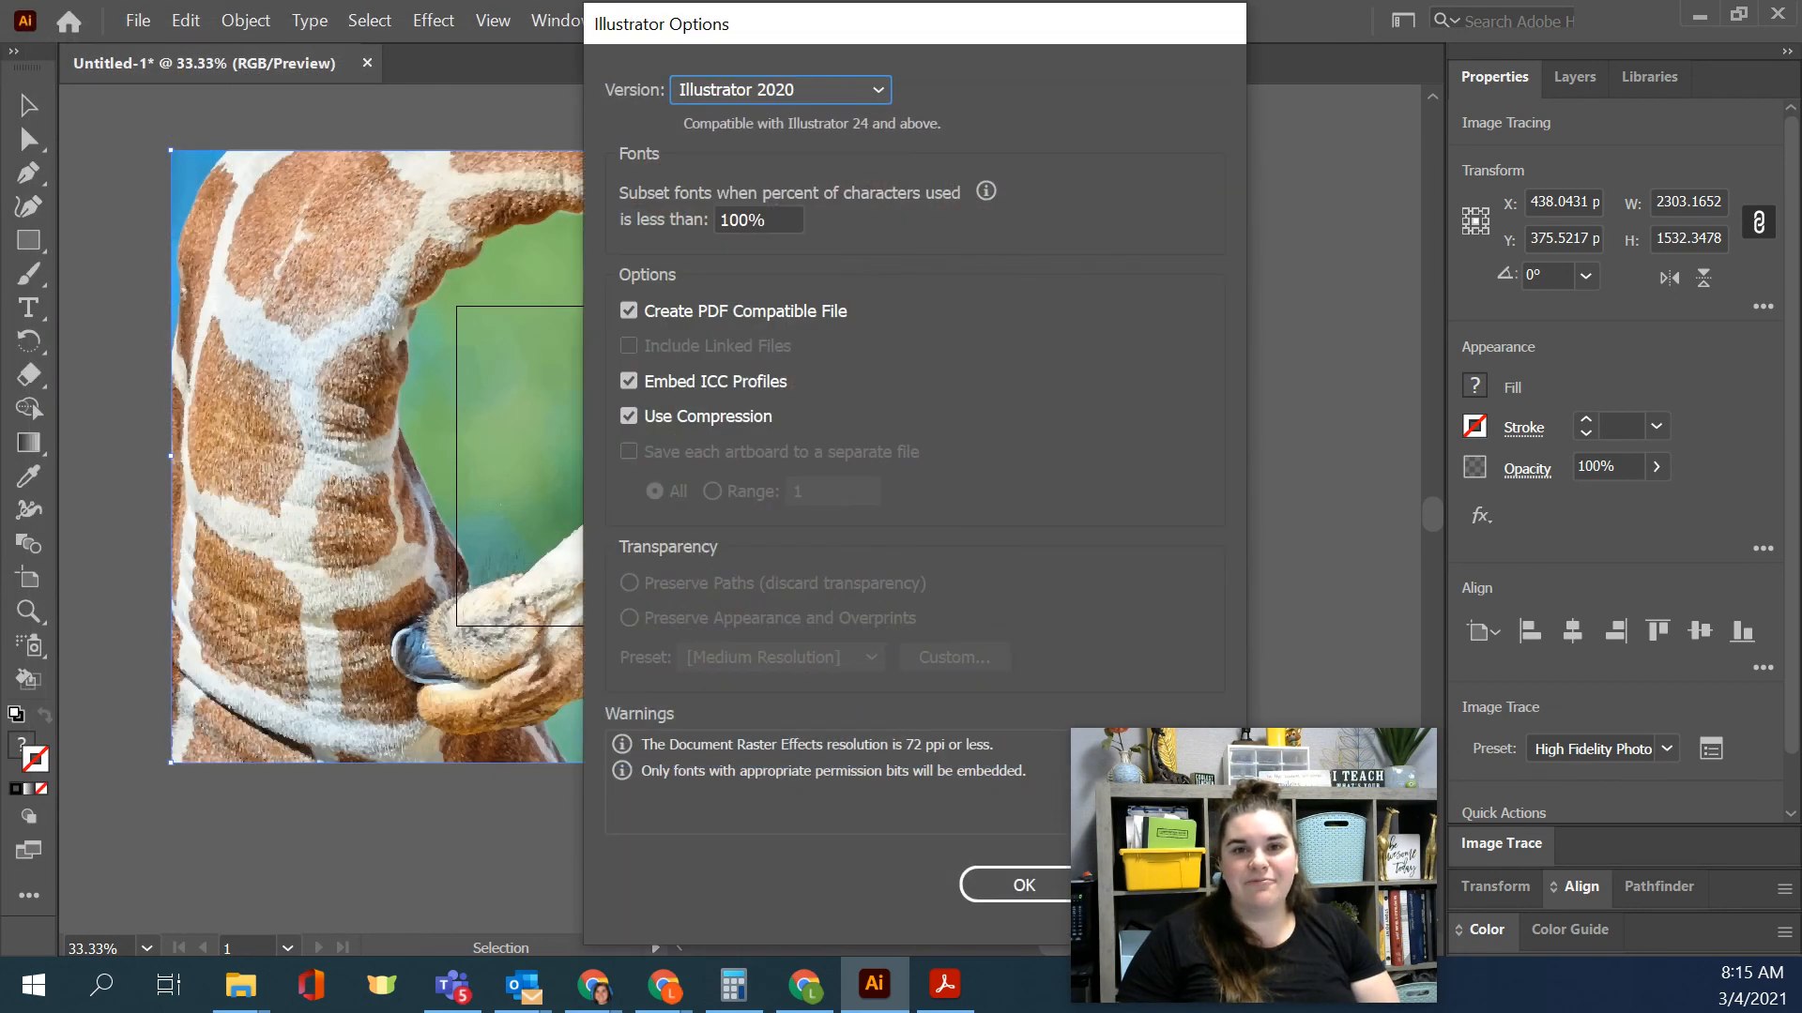
click(1023, 883)
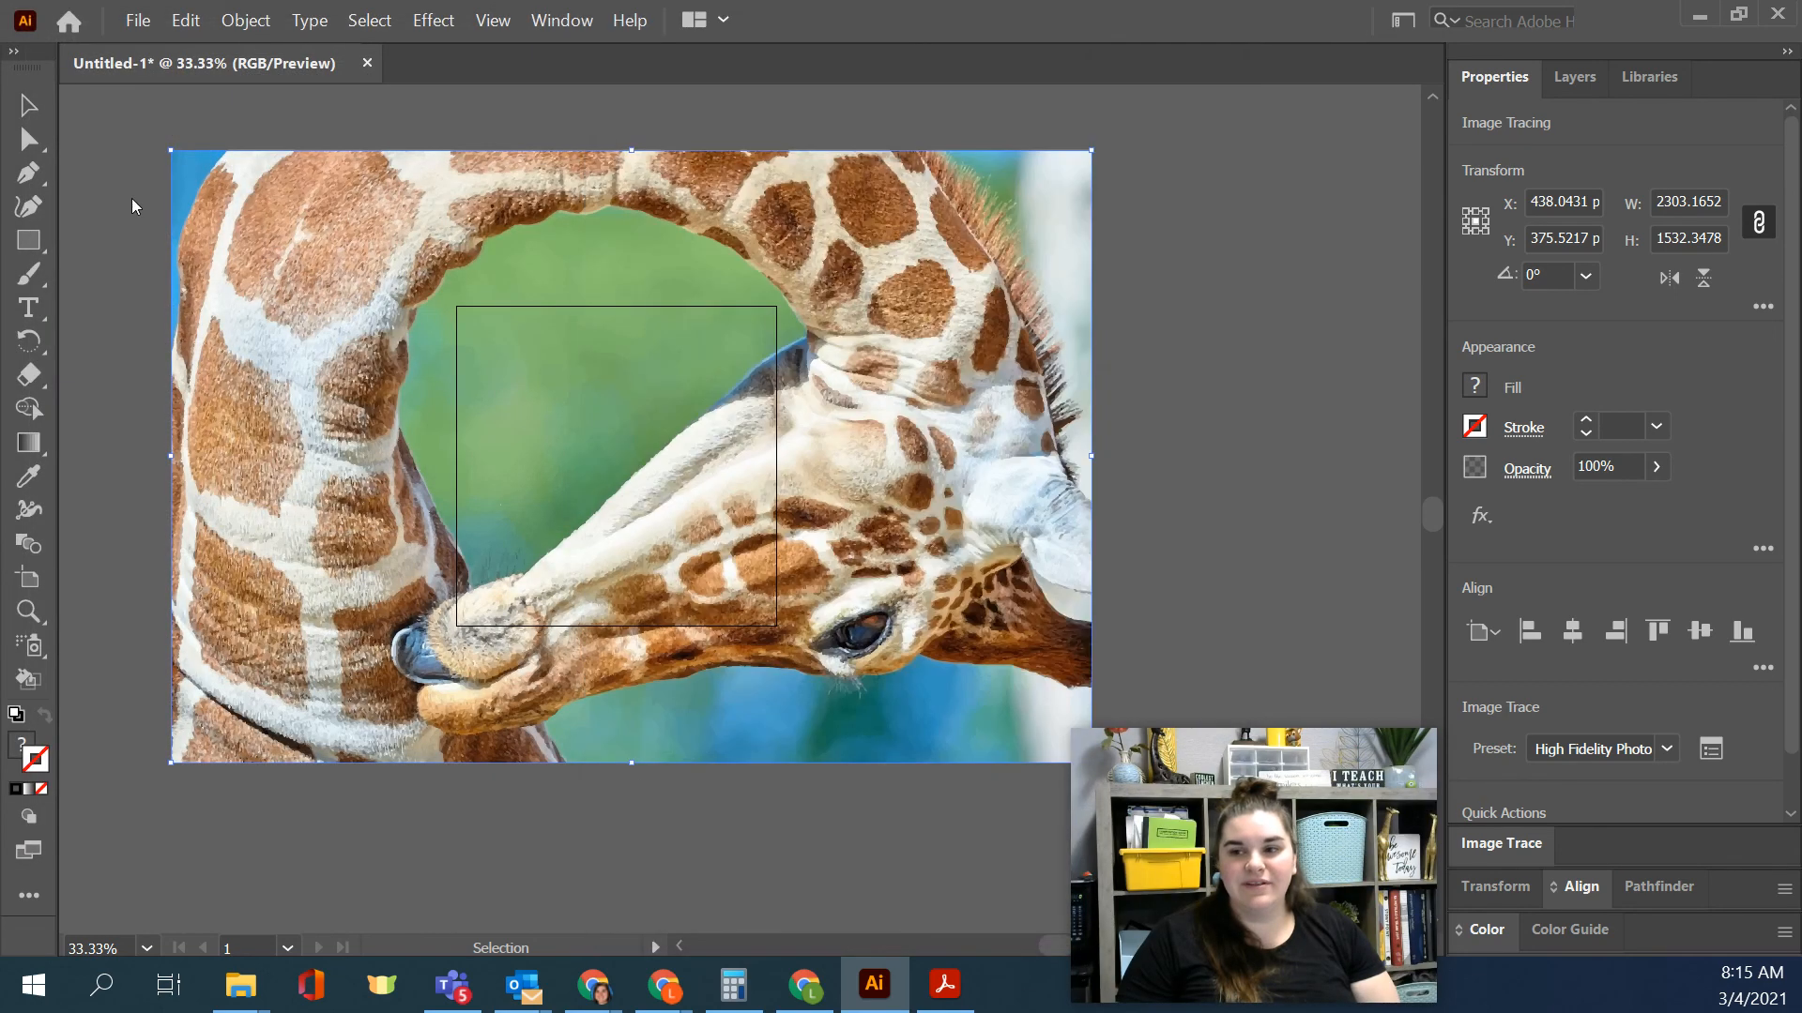